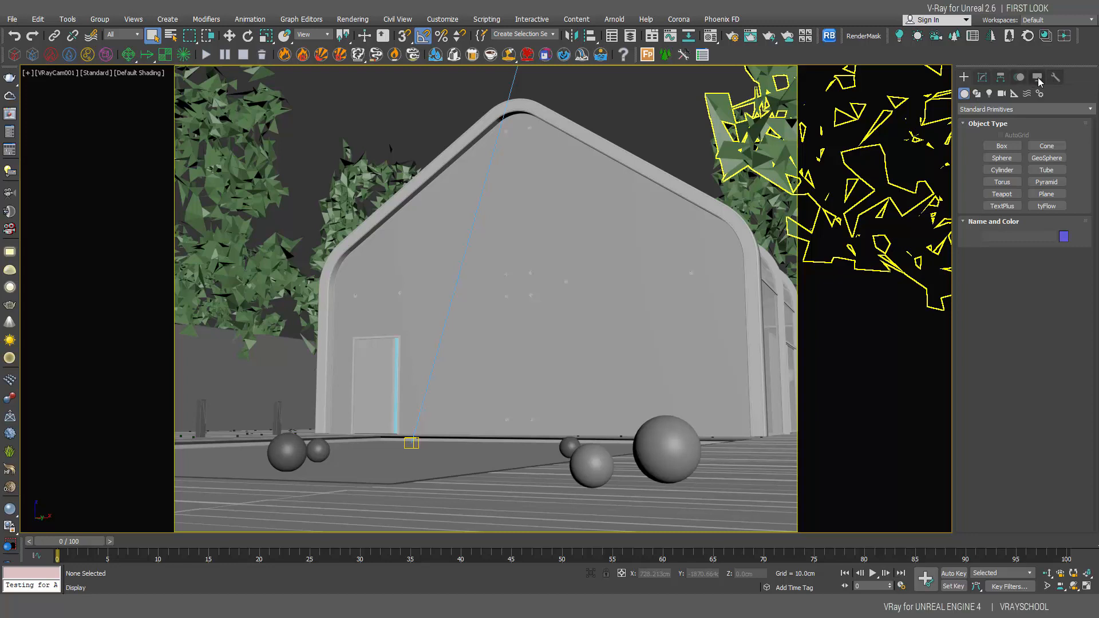
Shade the viewport objects by material color and start a production render of the VRayCam001 view
{"action": "left_click", "coordinate": [1038, 78]}
{"action": "left_click", "coordinate": [1034, 161]}
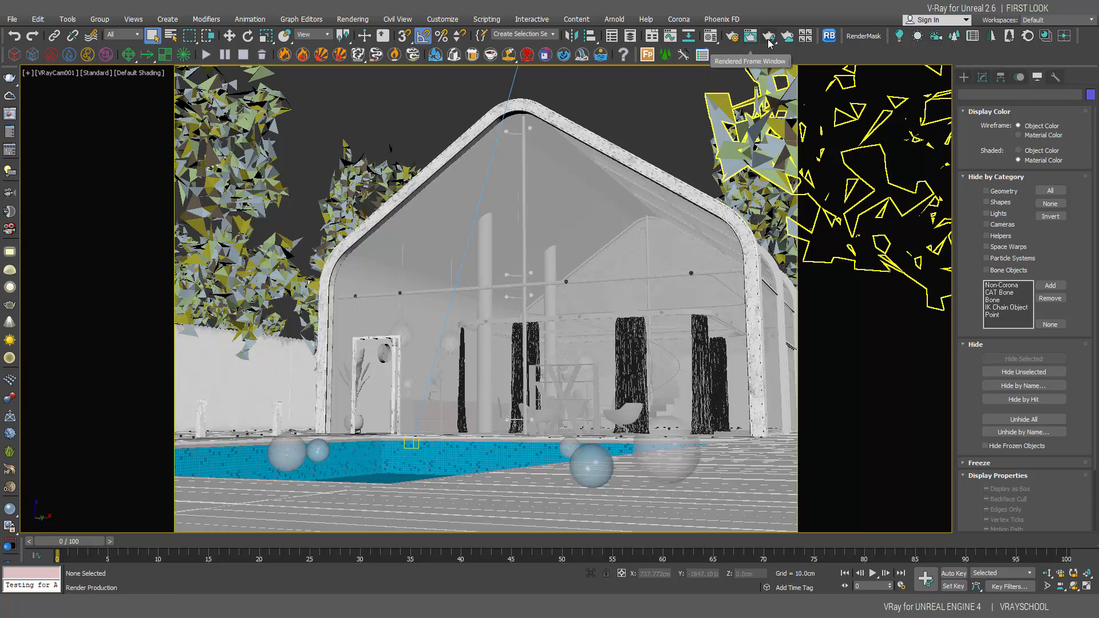
{"action": "left_click", "coordinate": [732, 37]}
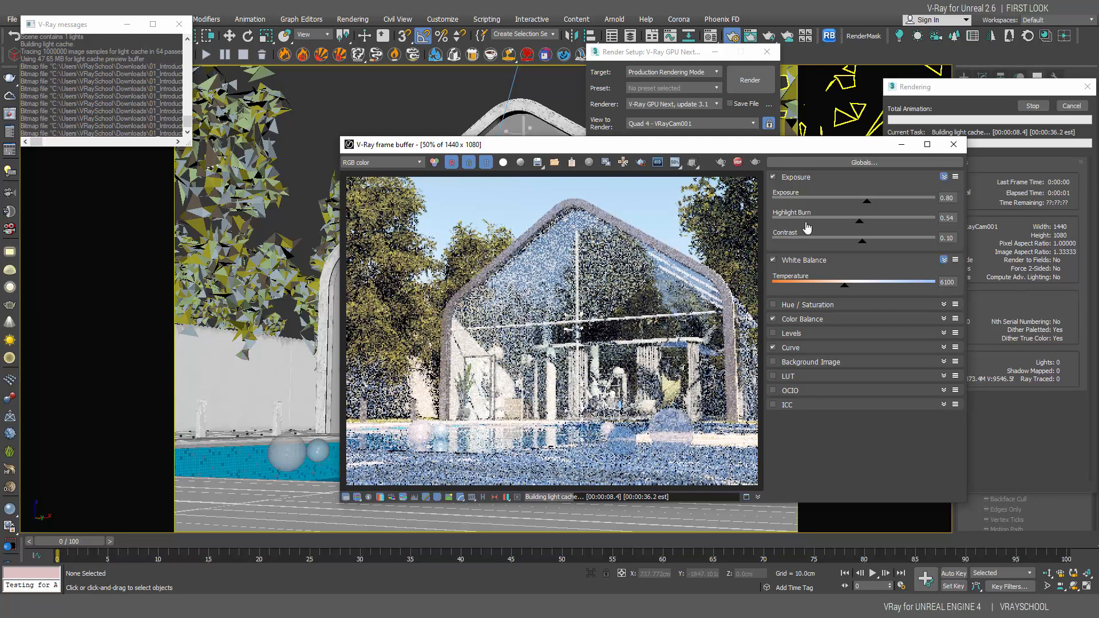
Set the frame buffer's Exposure to 0.61 and Highlight Burn to 0.56, and stop the render
{"action": "left_click_drag", "start_coordinate": [868, 205], "coordinate": [864, 221]}
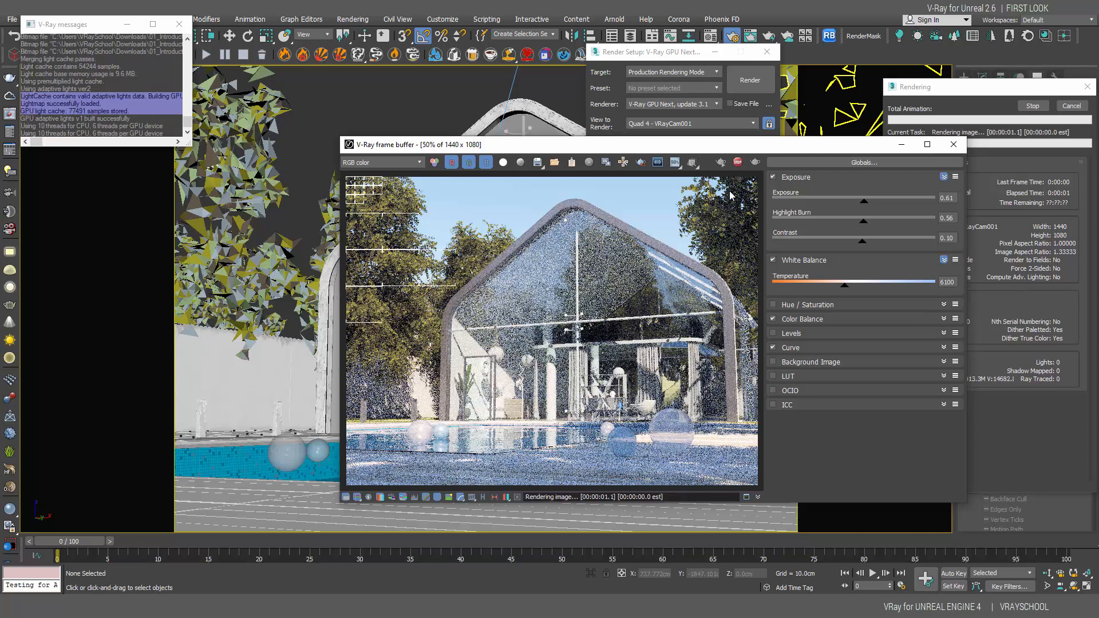
{"action": "left_click", "coordinate": [1038, 108]}
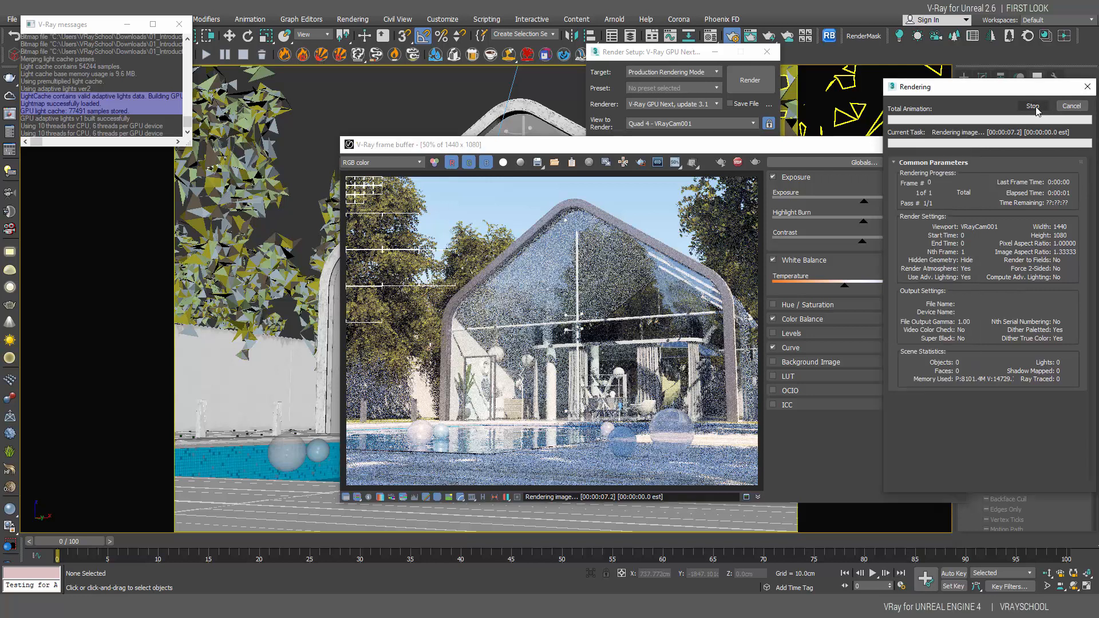
{"action": "left_click", "coordinate": [1072, 108]}
{"action": "left_click_drag", "start_coordinate": [515, 145], "coordinate": [104, 135]}
{"action": "left_click_drag", "start_coordinate": [632, 57], "coordinate": [933, 81]}
Start a vrscene export and create an EXTERIOIR_SCENE folder inside Unreal Projects for the export path
{"action": "right_click", "coordinate": [631, 112]}
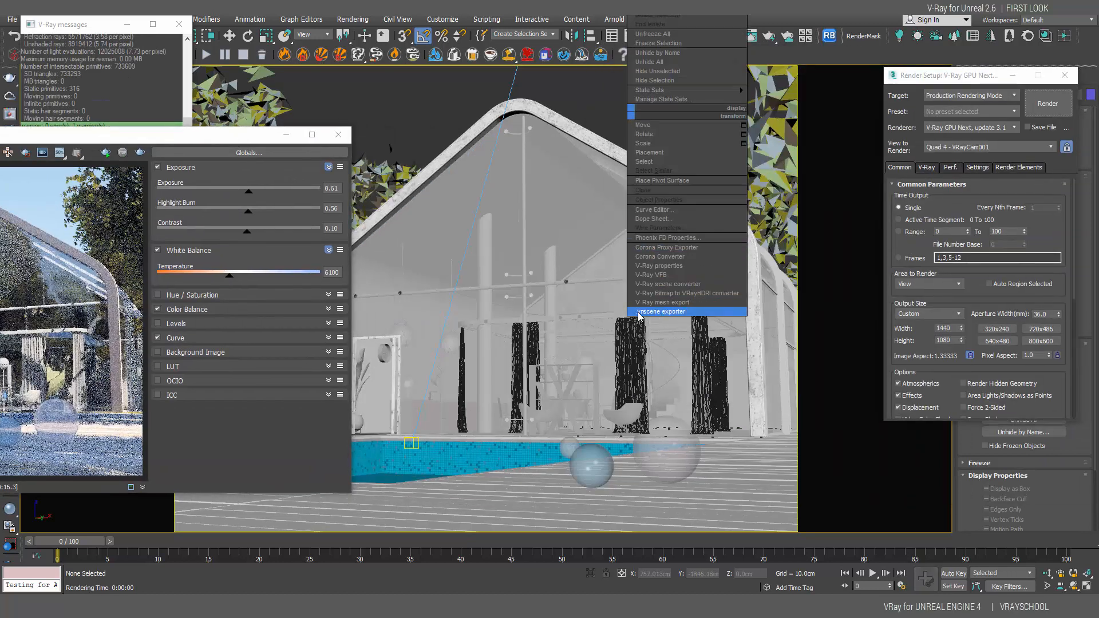
{"action": "left_click", "coordinate": [670, 312]}
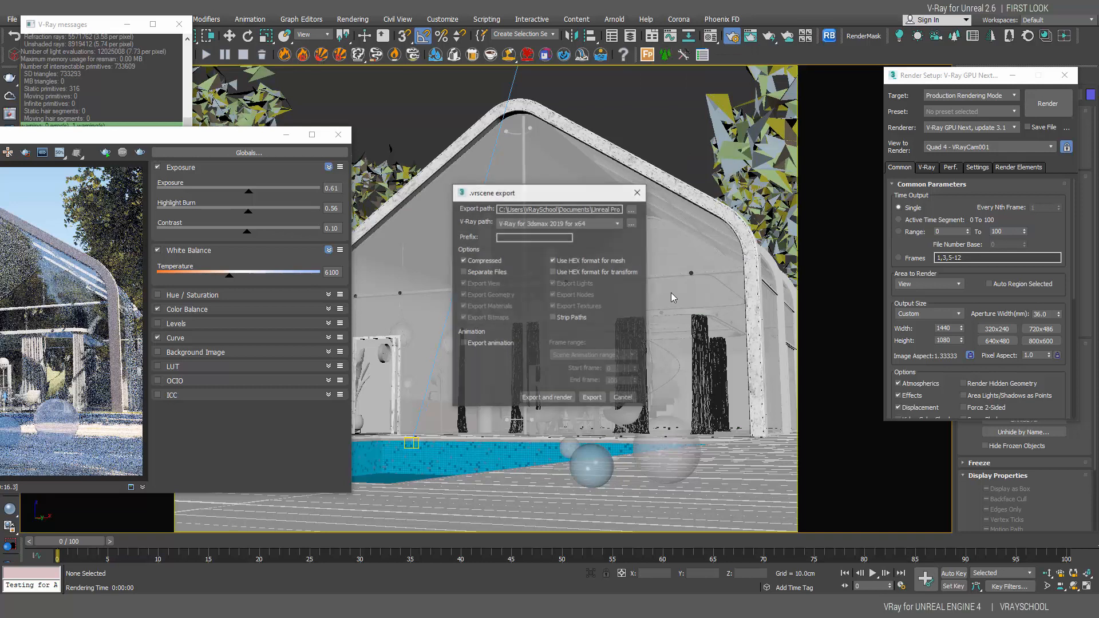
{"action": "left_click", "coordinate": [633, 210]}
{"action": "left_click_drag", "start_coordinate": [281, 22], "coordinate": [608, 62]}
{"action": "left_click", "coordinate": [565, 99]}
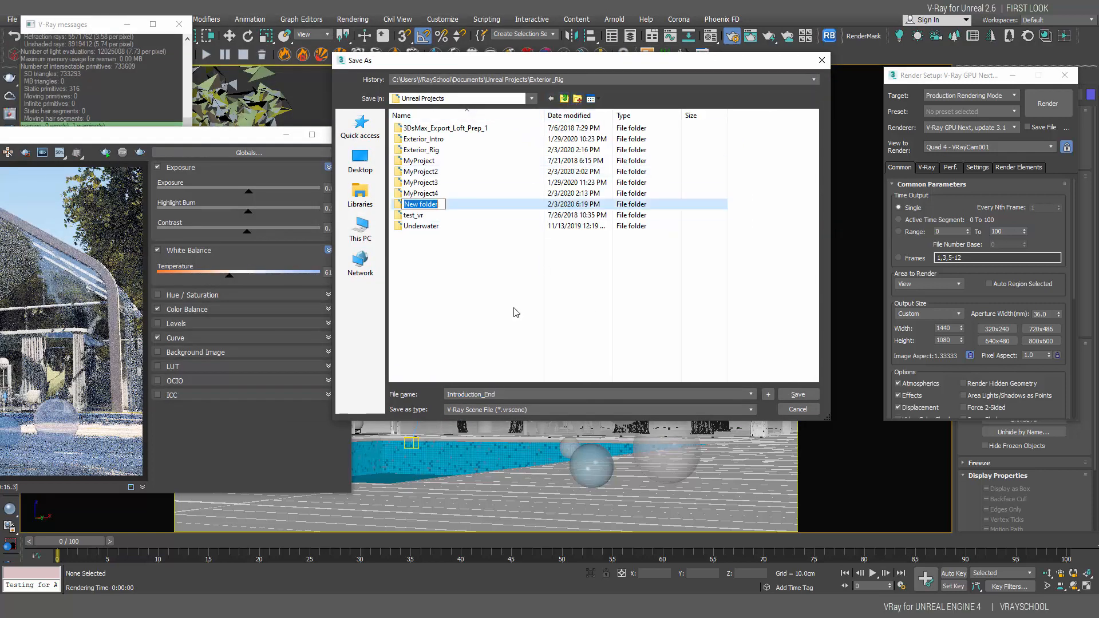
{"action": "type", "text": "EXTERIOIR_SCENE"}
Export the V-Ray scene into the new folder under the file name EXTERIOIR_SCENE, reusing the folder's name
{"action": "left_click_drag", "start_coordinate": [460, 204], "coordinate": [404, 204]}
{"action": "right_click", "coordinate": [419, 204]}
{"action": "left_click", "coordinate": [448, 240]}
{"action": "double_click", "coordinate": [505, 393]}
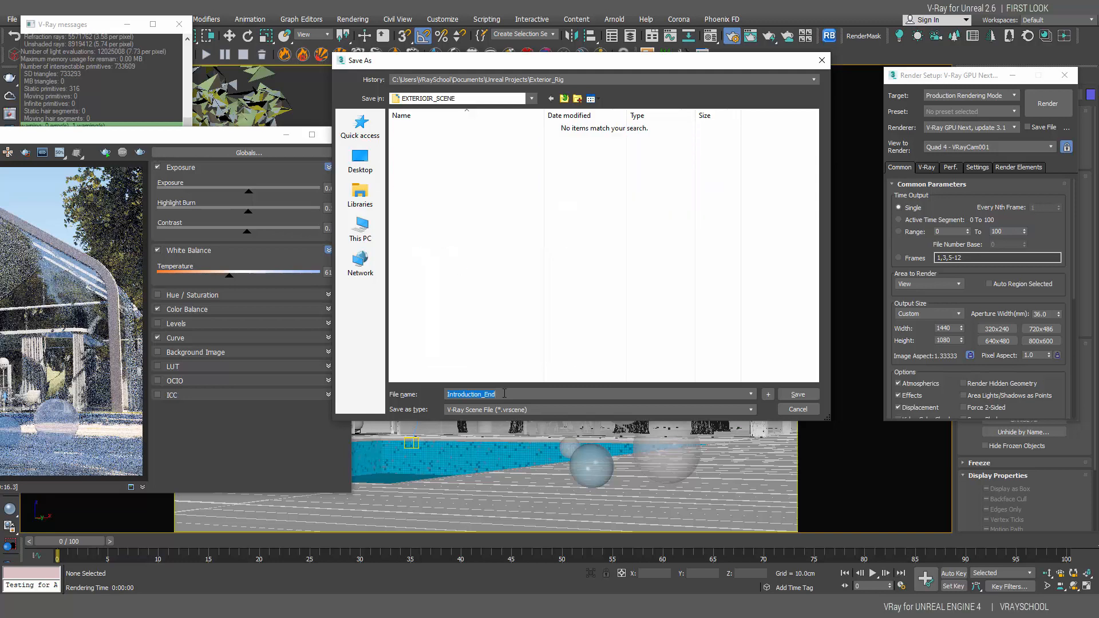
{"action": "key", "text": "ctrl+v"}
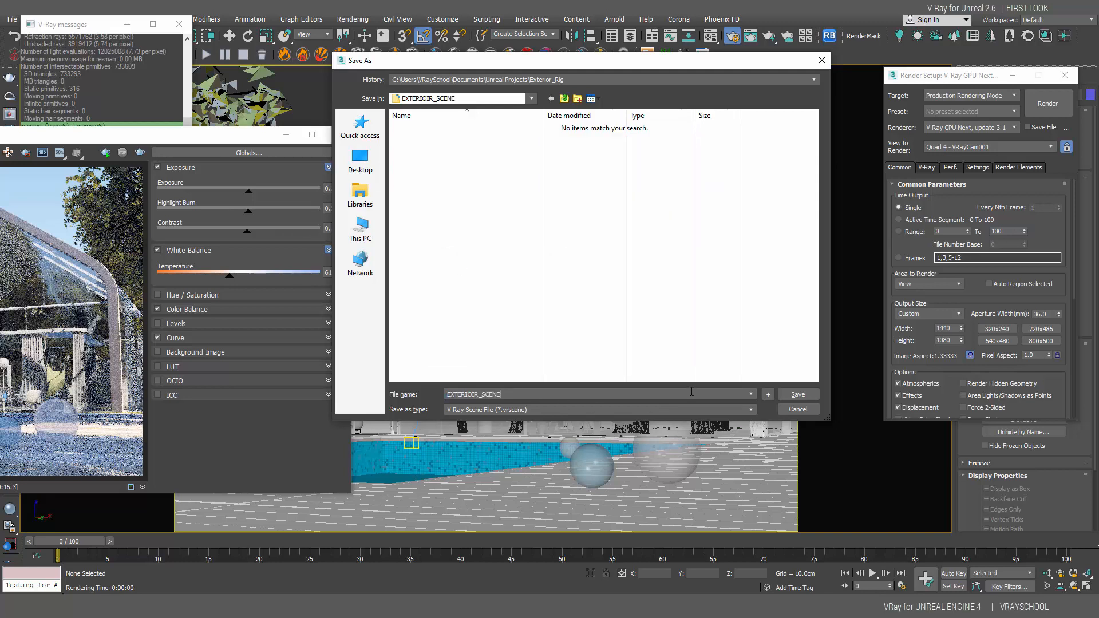
{"action": "left_click", "coordinate": [797, 397]}
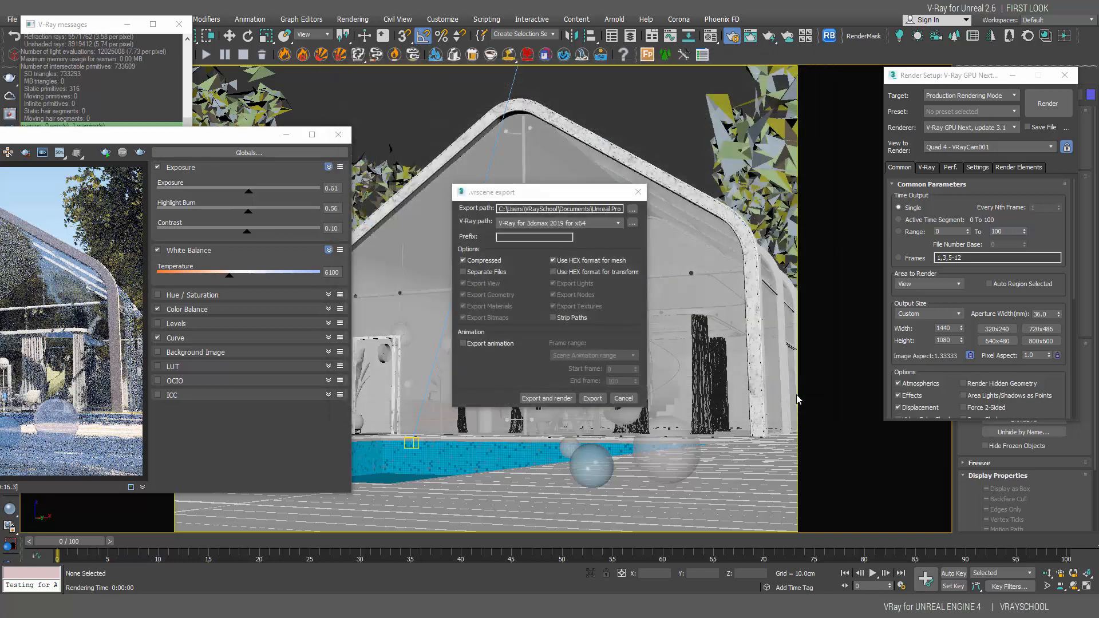
{"action": "left_click", "coordinate": [592, 398]}
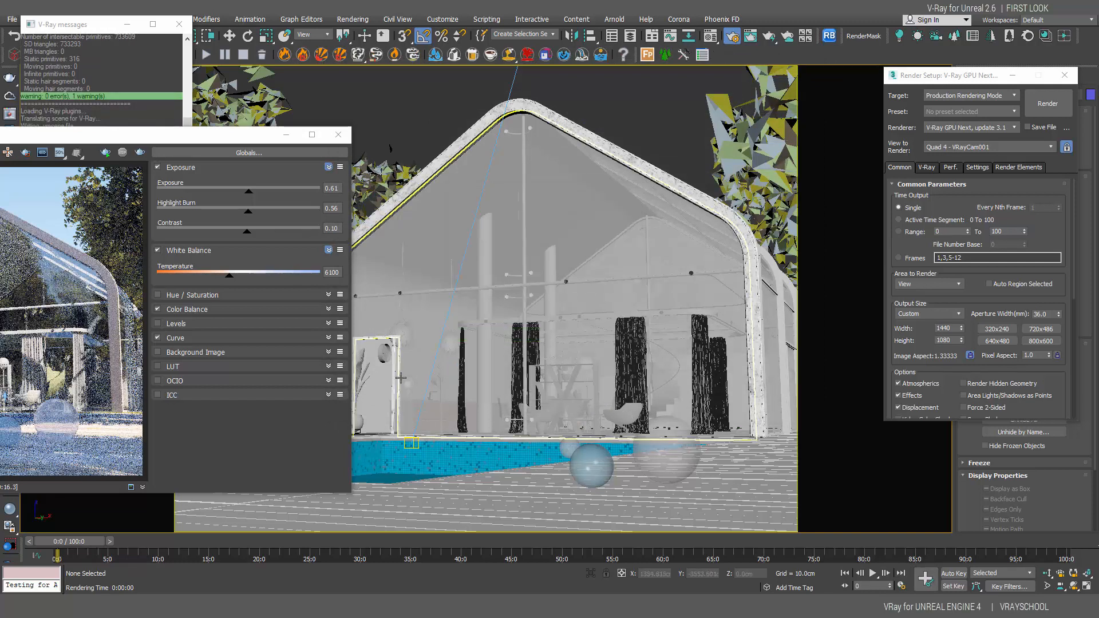
{"action": "left_click", "coordinate": [679, 435]}
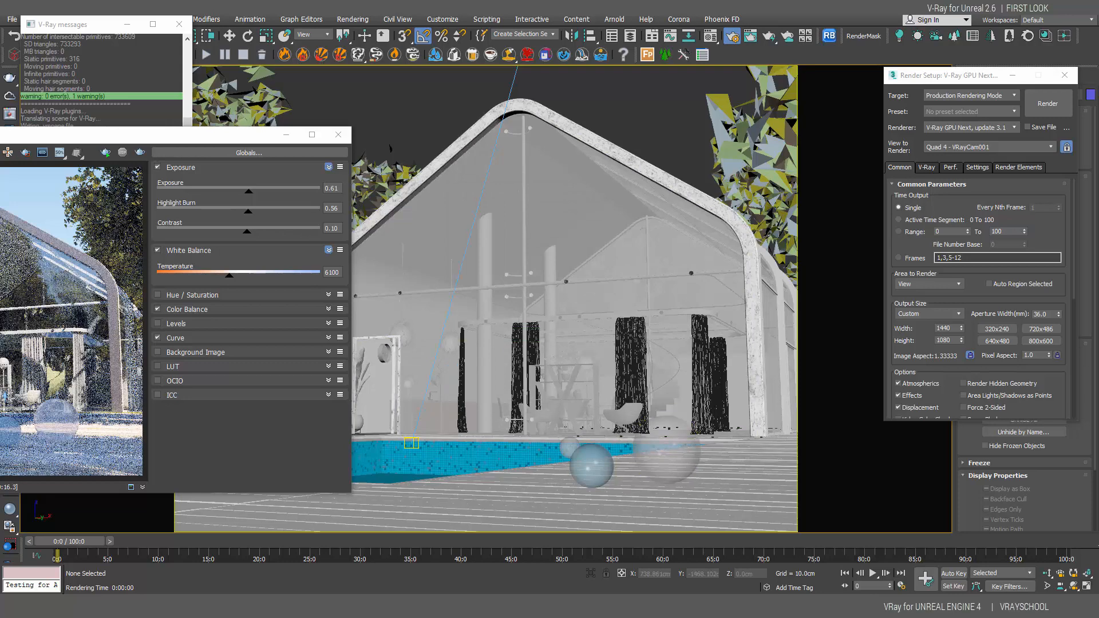
Switch to Unreal Engine and create a Blank Unreal Studio project named EXTERIOIRSCENE, closing the SteamVR window
{"action": "double_click", "coordinate": [195, 427]}
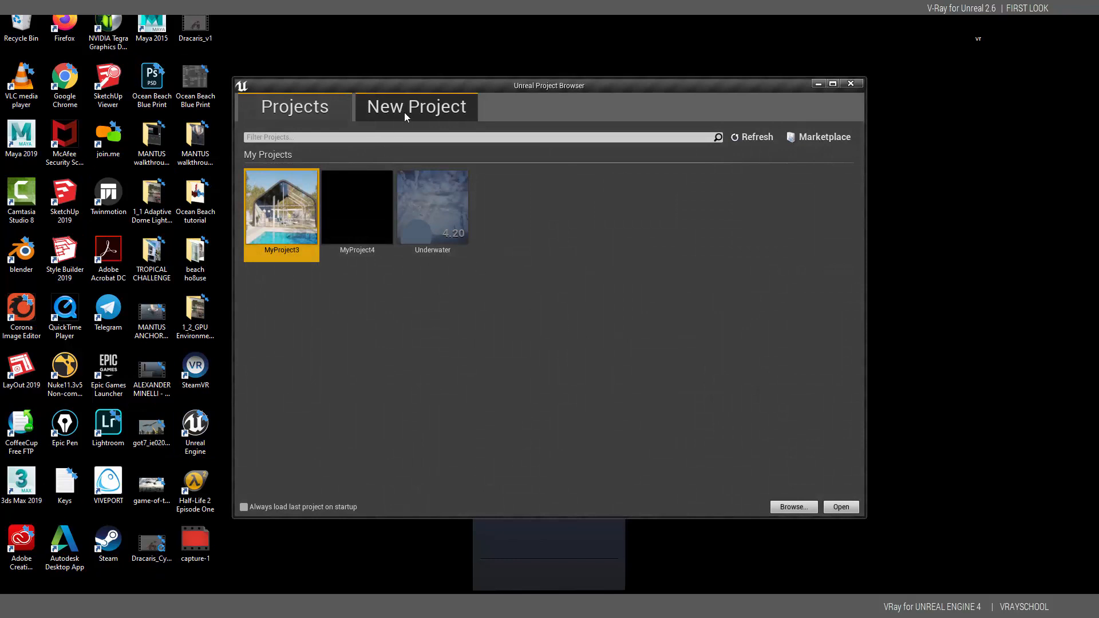
{"action": "left_click", "coordinate": [401, 112]}
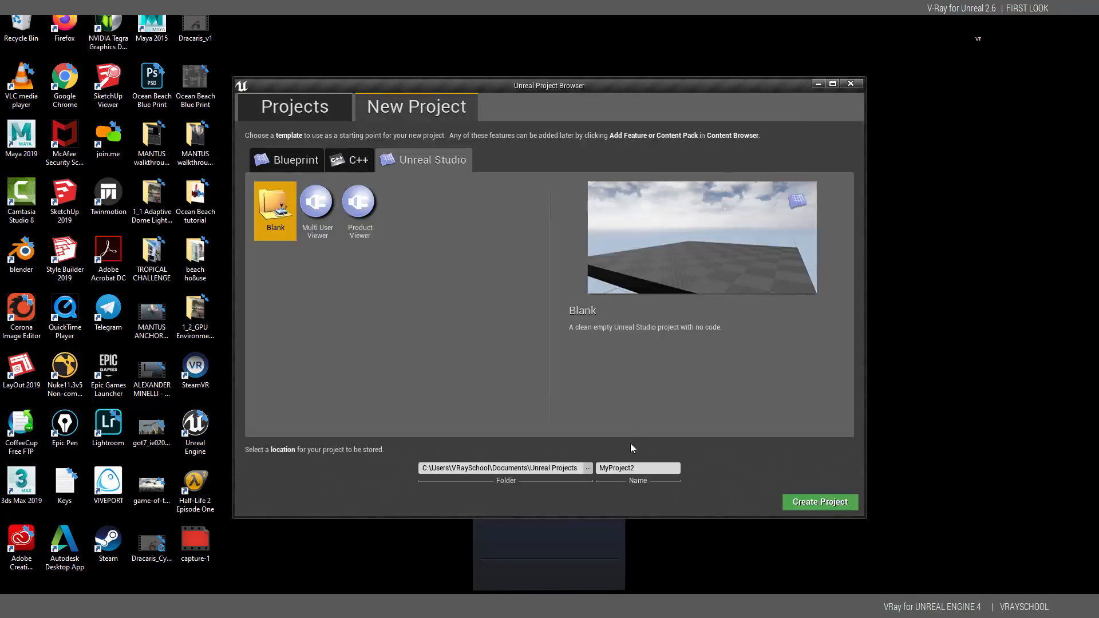
{"action": "left_click_drag", "start_coordinate": [644, 467], "coordinate": [534, 459]}
{"action": "type", "text": "EXTERIOIR_SCENE"}
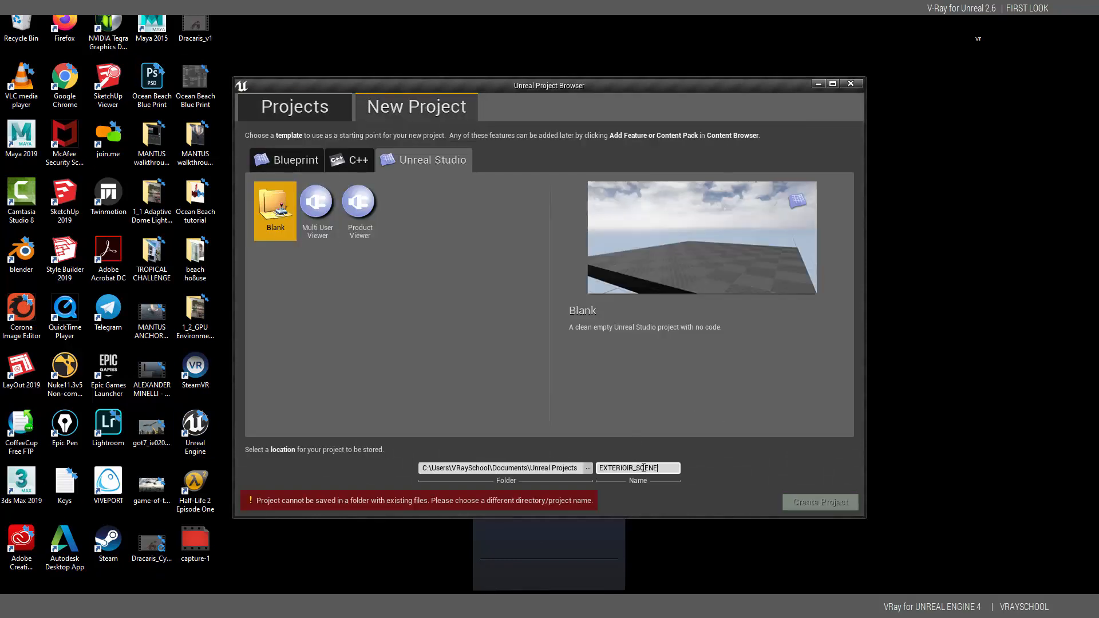
{"action": "key", "text": "BackSpace"}
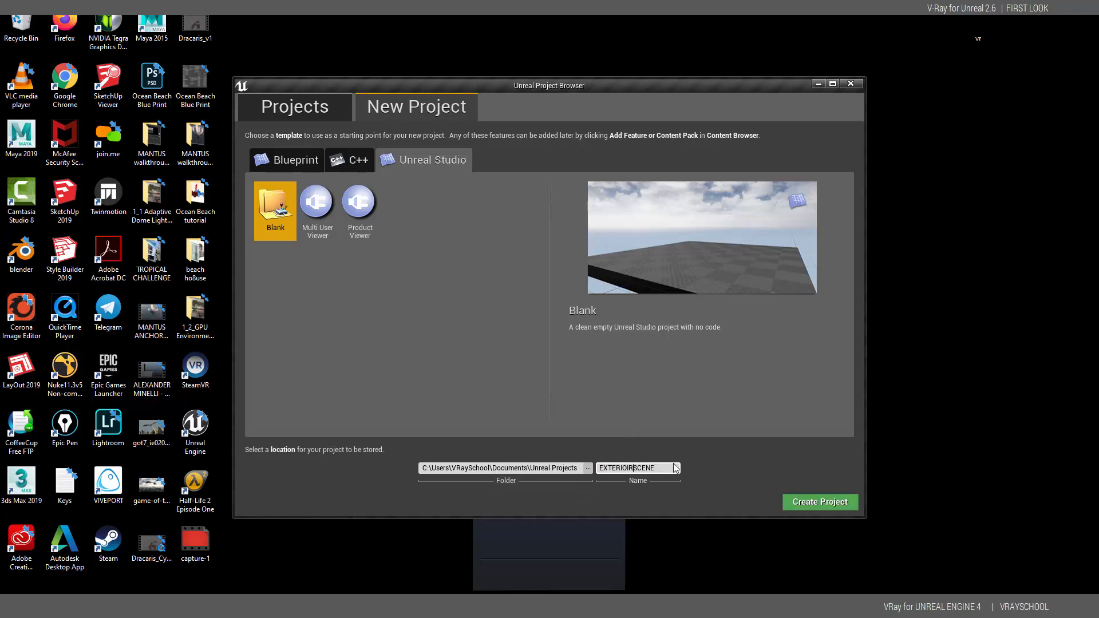
{"action": "left_click", "coordinate": [821, 503]}
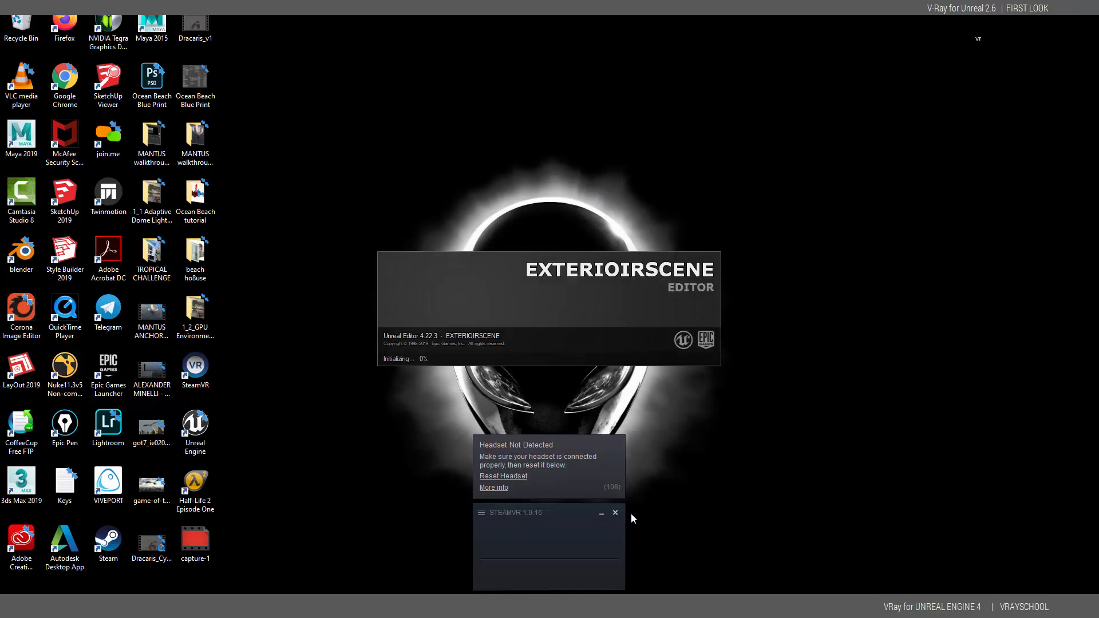
{"action": "left_click", "coordinate": [616, 512]}
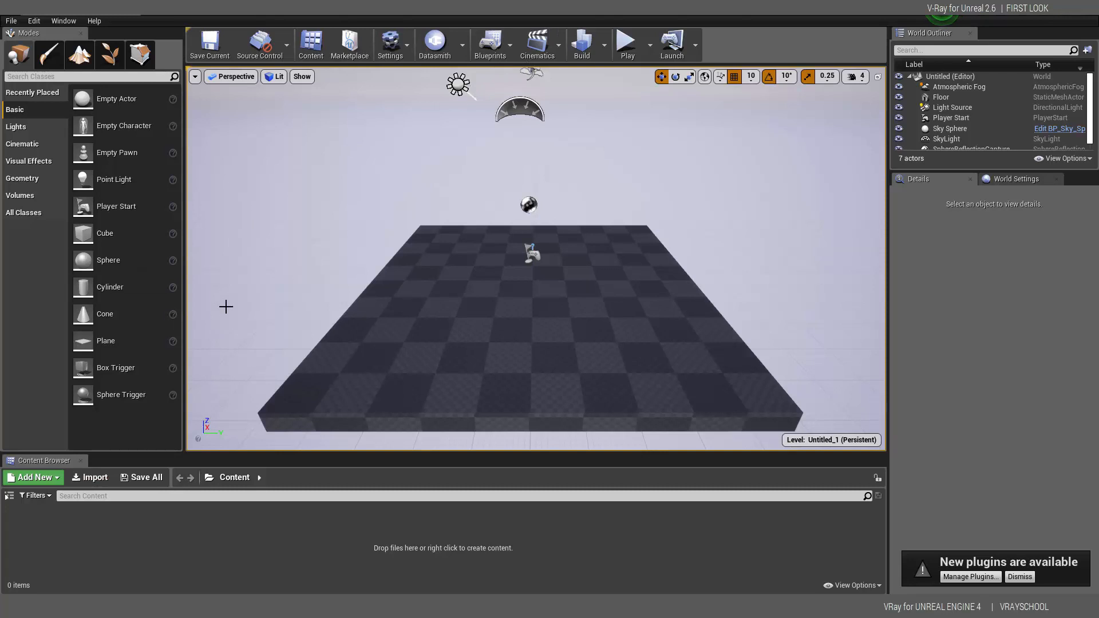
{"action": "left_click", "coordinate": [87, 479]}
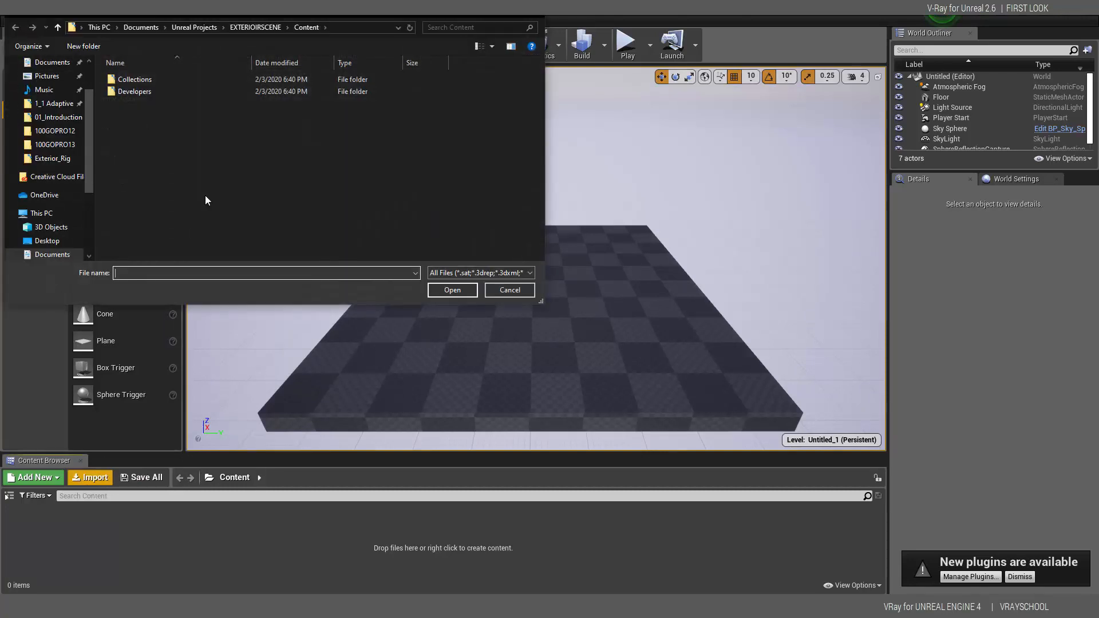
{"action": "left_click", "coordinate": [201, 28]}
{"action": "double_click", "coordinate": [160, 92]}
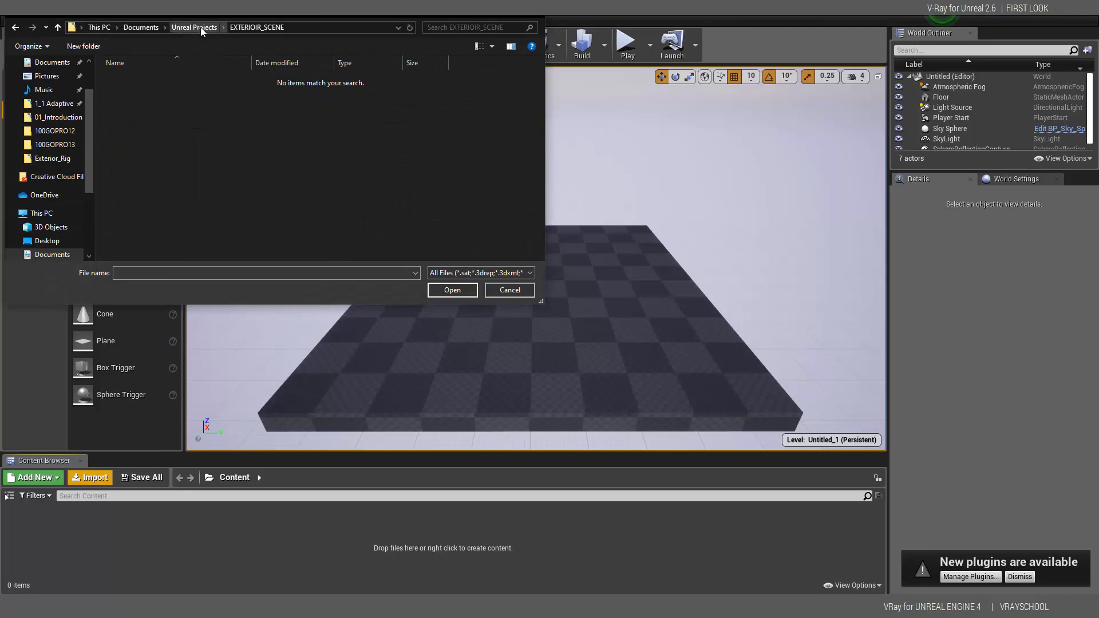
{"action": "left_click", "coordinate": [538, 16]}
Enable the V-Ray for Unreal, V-Ray Teleport blueprint and Substance in UE4 plugins, and restart the editor
{"action": "left_click", "coordinate": [409, 43]}
{"action": "left_click", "coordinate": [411, 100]}
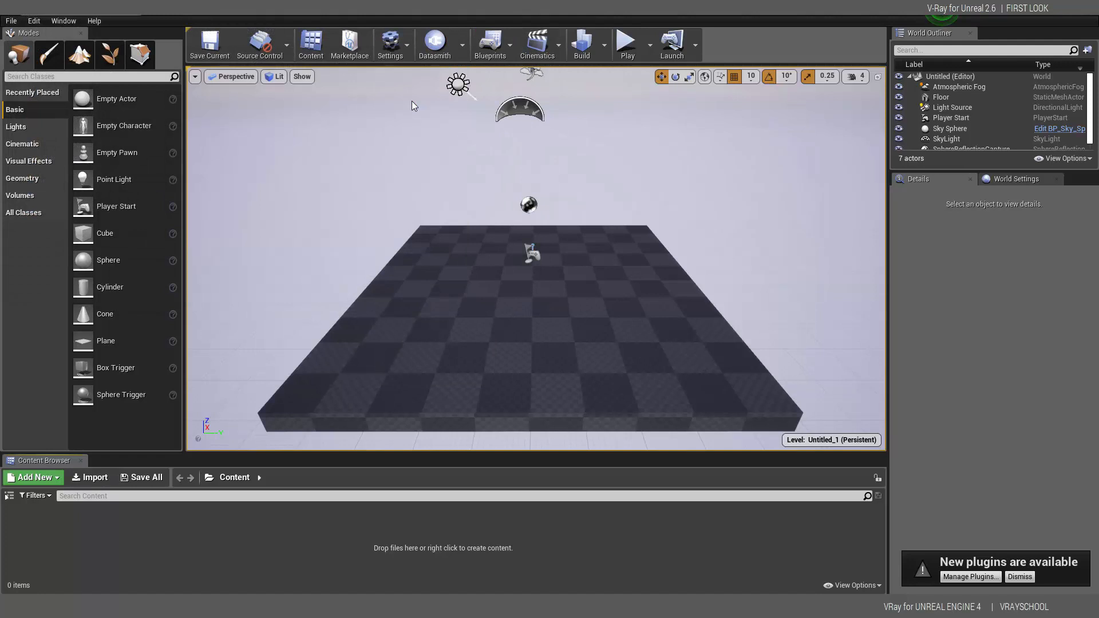
{"action": "left_click", "coordinate": [382, 263]}
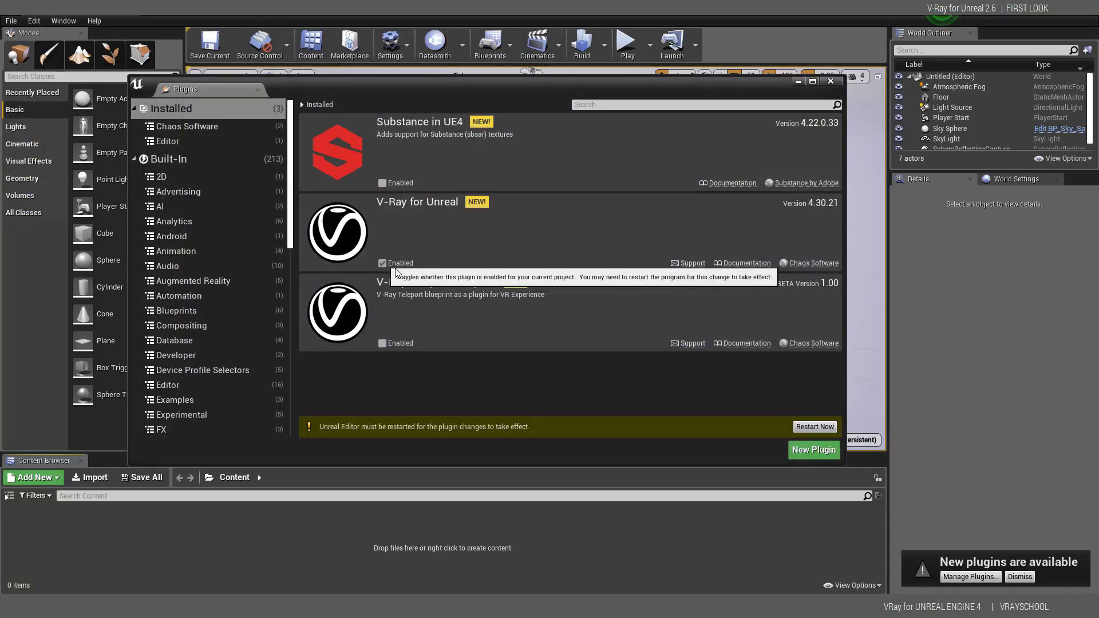
{"action": "left_click", "coordinate": [382, 342]}
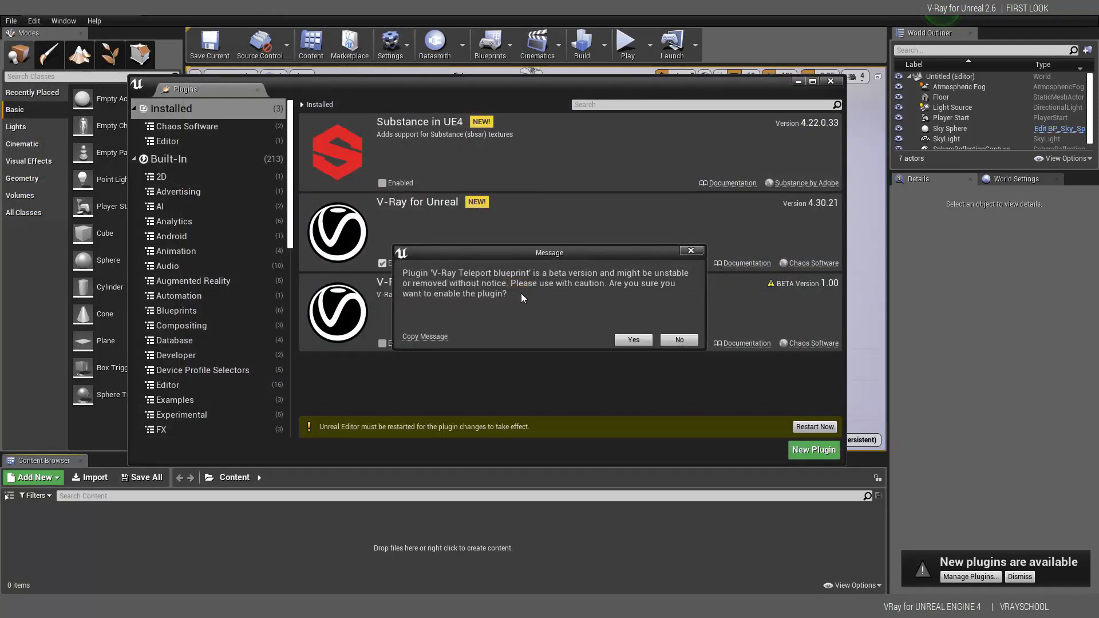
{"action": "left_click", "coordinate": [634, 339]}
{"action": "left_click", "coordinate": [383, 183]}
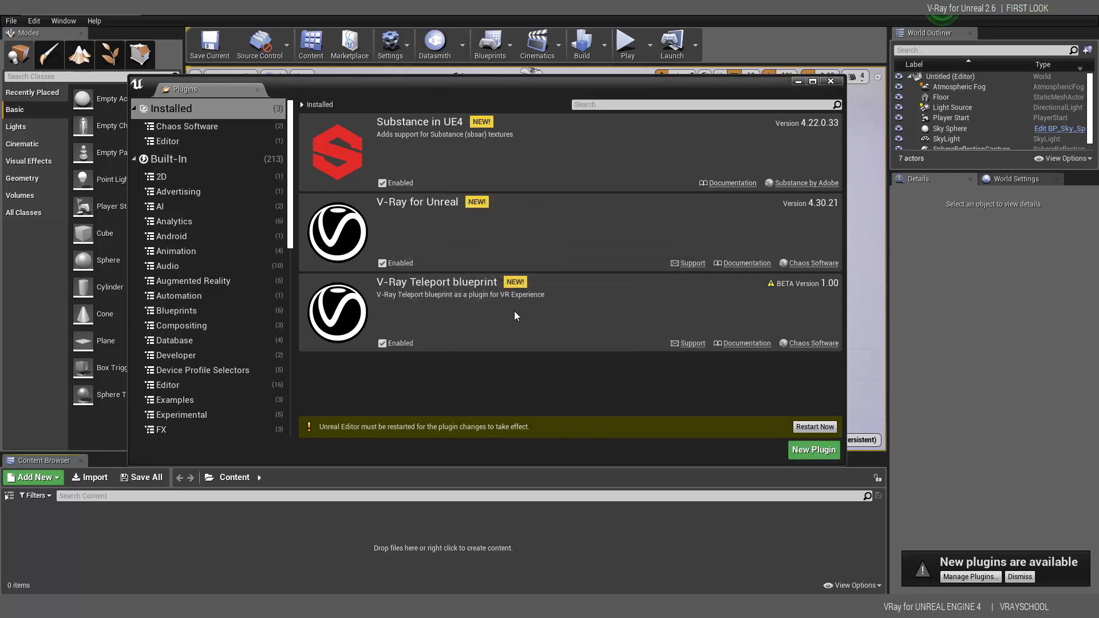
{"action": "left_click", "coordinate": [815, 427]}
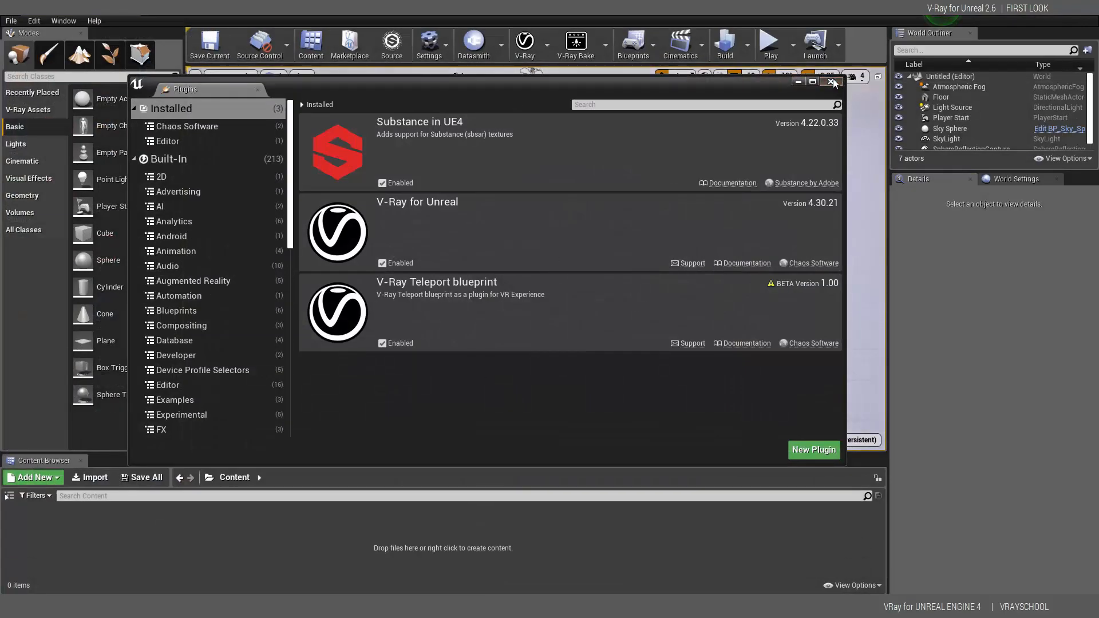
{"action": "left_click", "coordinate": [831, 81]}
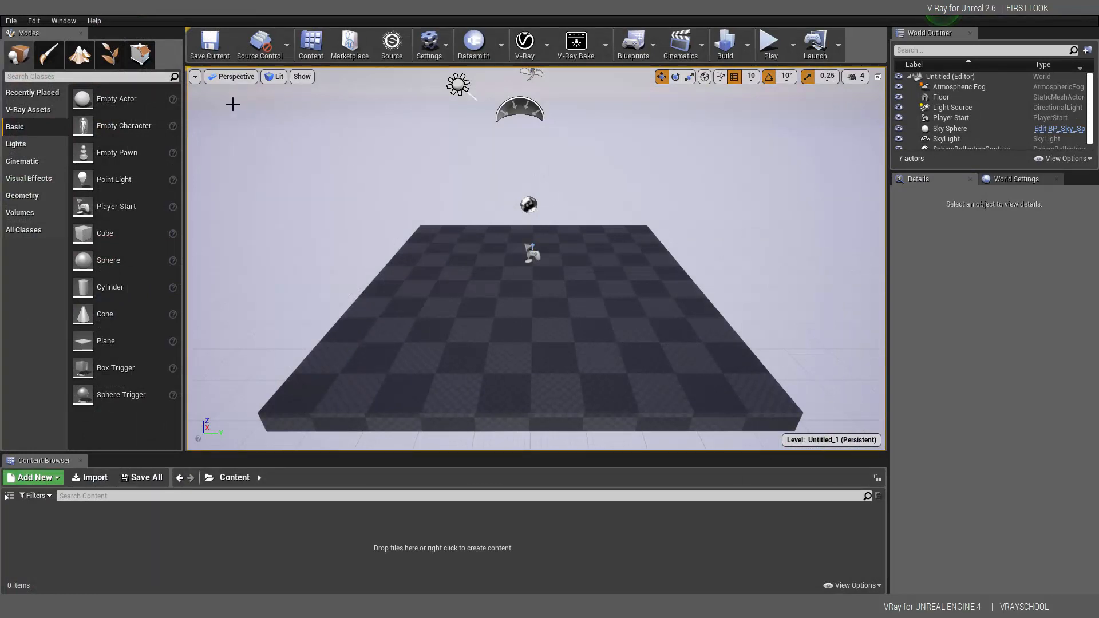
Create a new empty level
{"action": "left_click", "coordinate": [10, 22]}
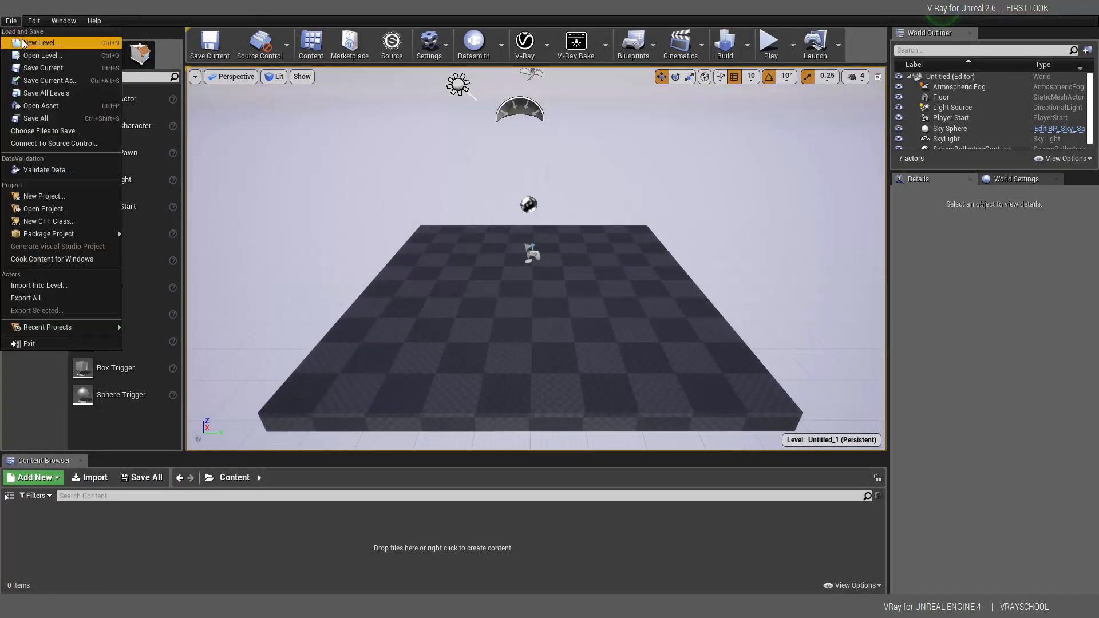
{"action": "left_click", "coordinate": [40, 42]}
{"action": "left_click", "coordinate": [628, 284]}
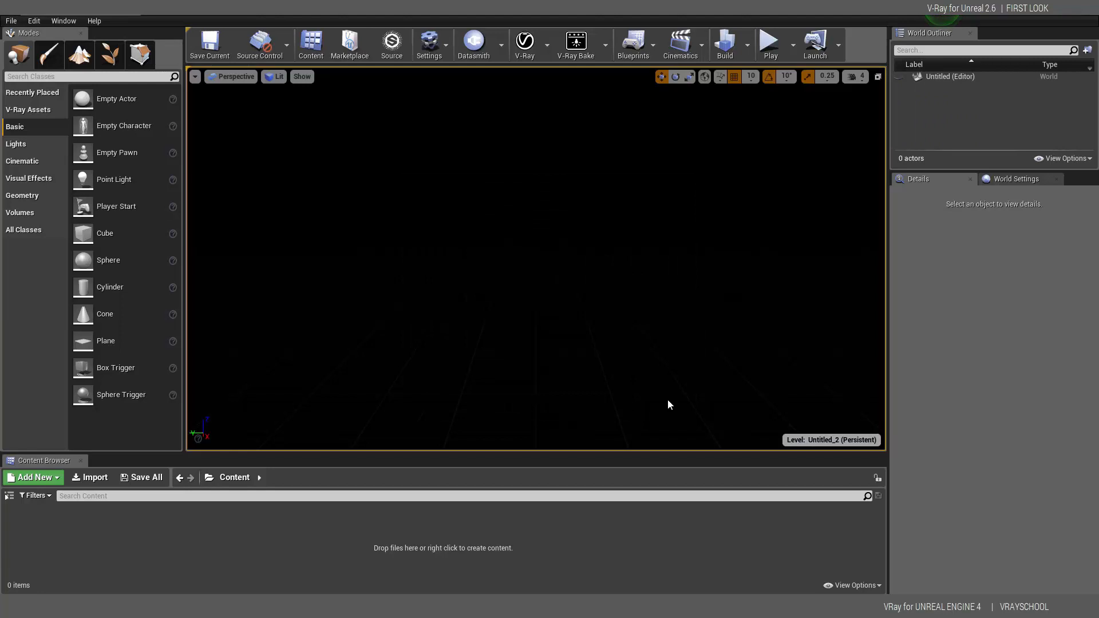
Import EXTERIOIR_SCENE.vrscene from the EXTERIOIR_SCENE folder with the default V-Ray import options, and close the message log
{"action": "left_click", "coordinate": [92, 477]}
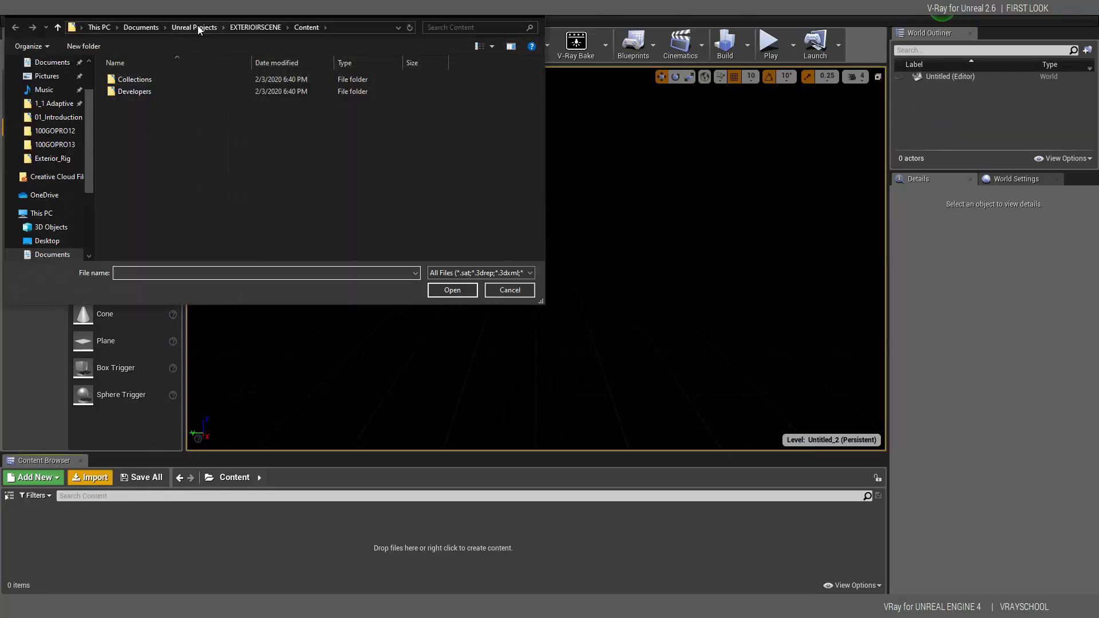
{"action": "left_click", "coordinate": [194, 27]}
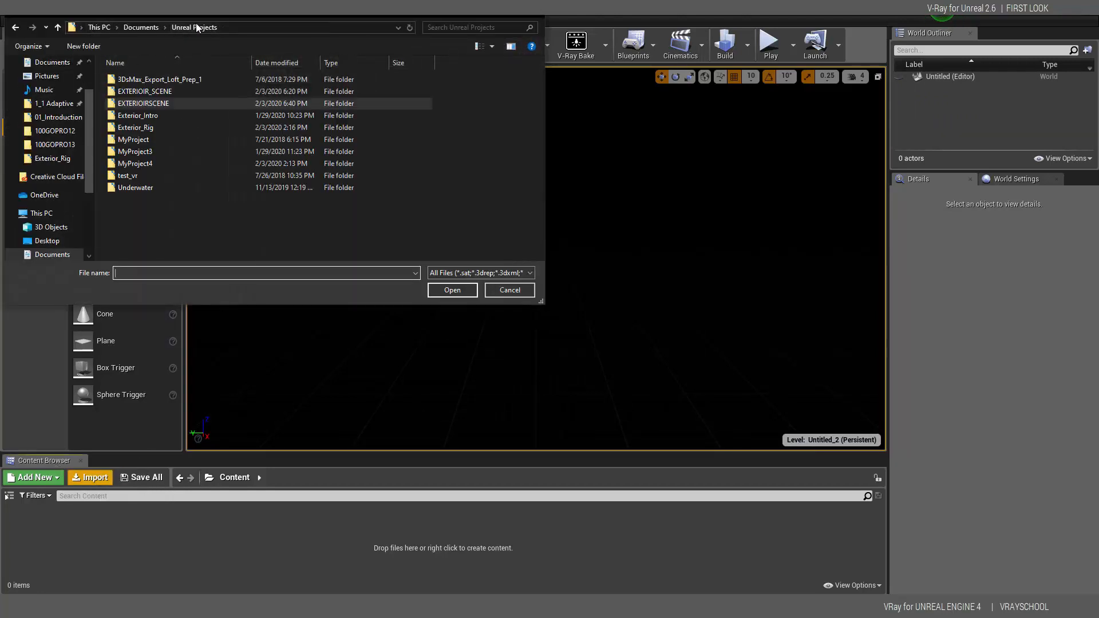
{"action": "double_click", "coordinate": [157, 92]}
{"action": "left_click", "coordinate": [163, 80]}
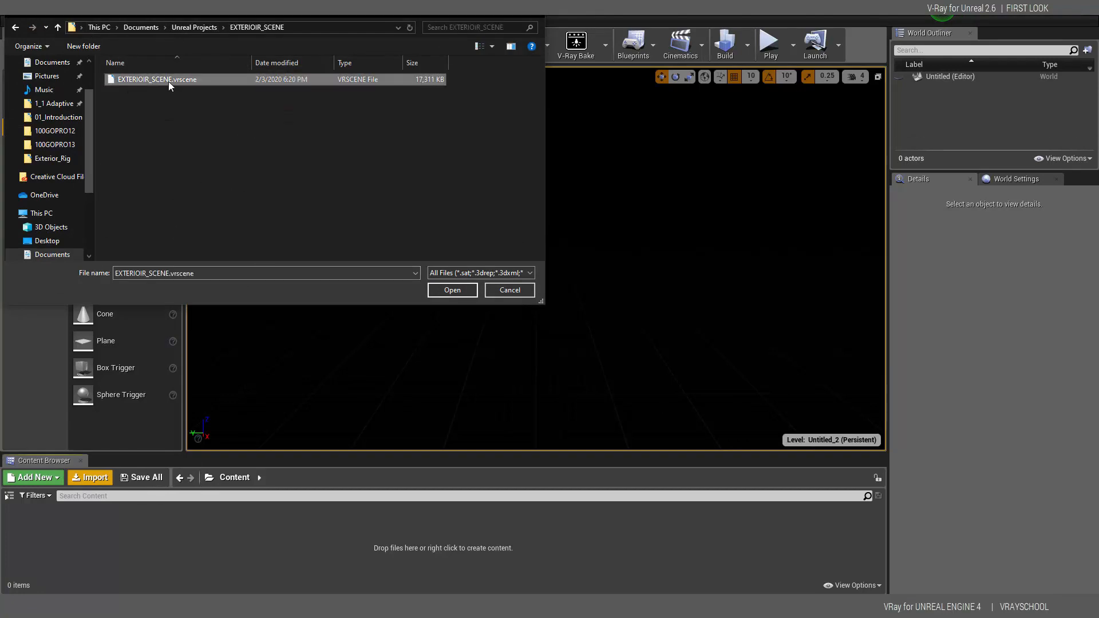
{"action": "double_click", "coordinate": [168, 81]}
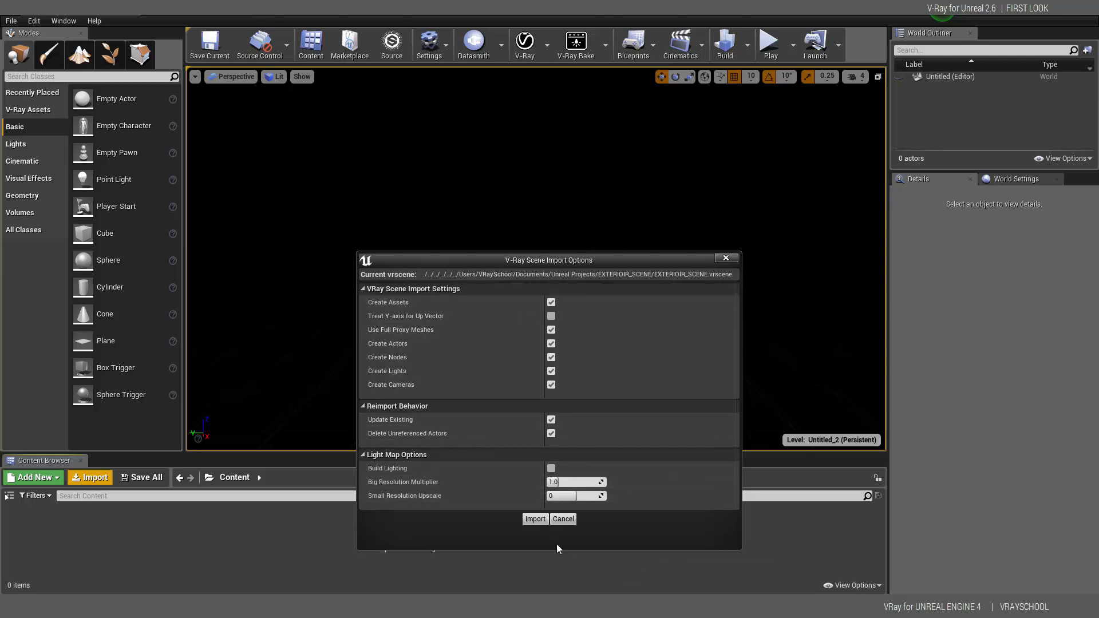
{"action": "left_click", "coordinate": [534, 519]}
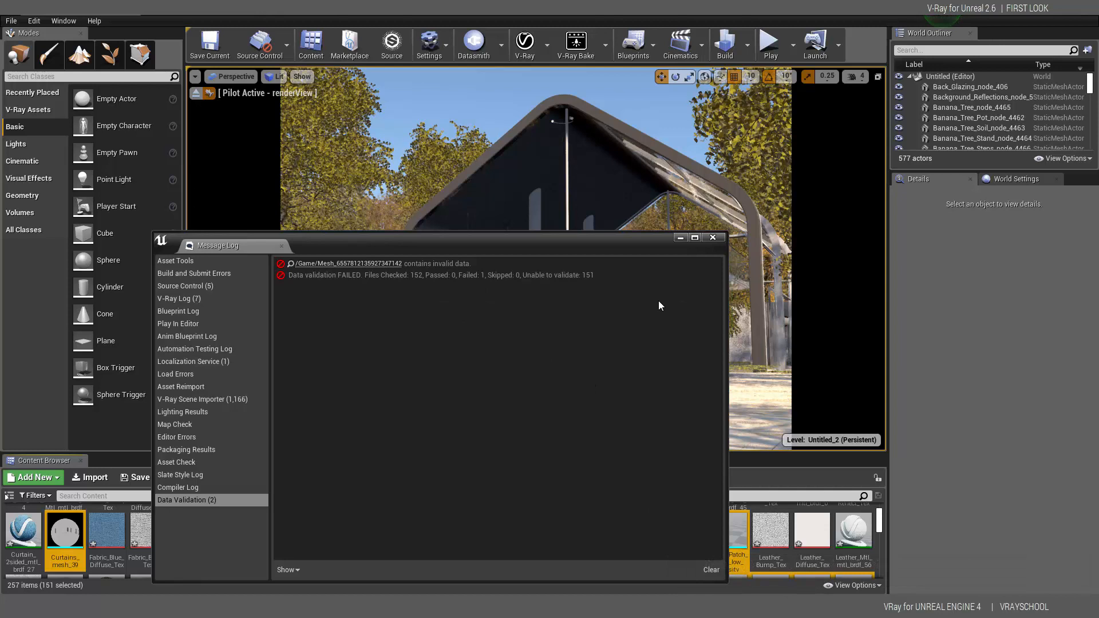
{"action": "left_click", "coordinate": [712, 238]}
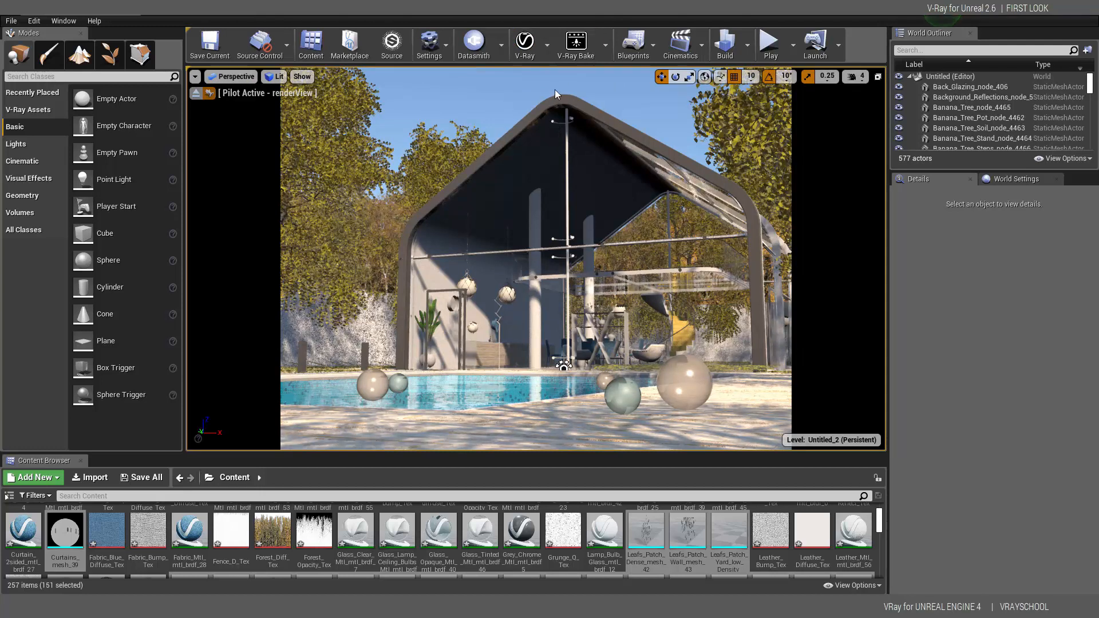
Start a V-Ray render of the imported exterior scene
{"action": "left_click", "coordinate": [525, 44]}
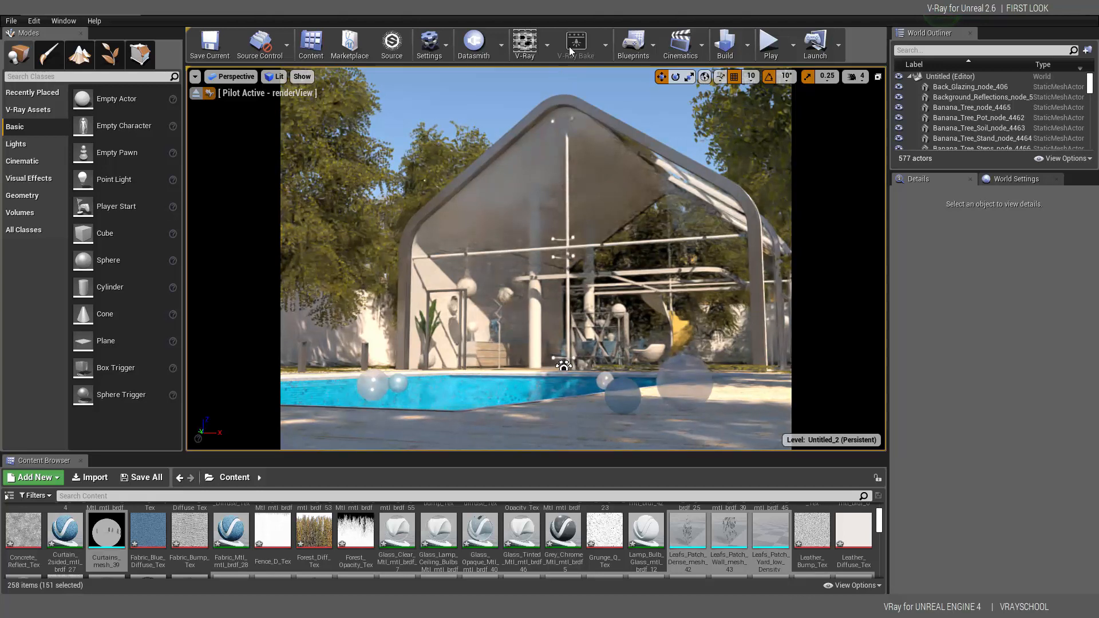
Open the V-Ray frame buffer and enlarge its window until the whole rendered image fits
{"action": "left_click", "coordinate": [548, 45]}
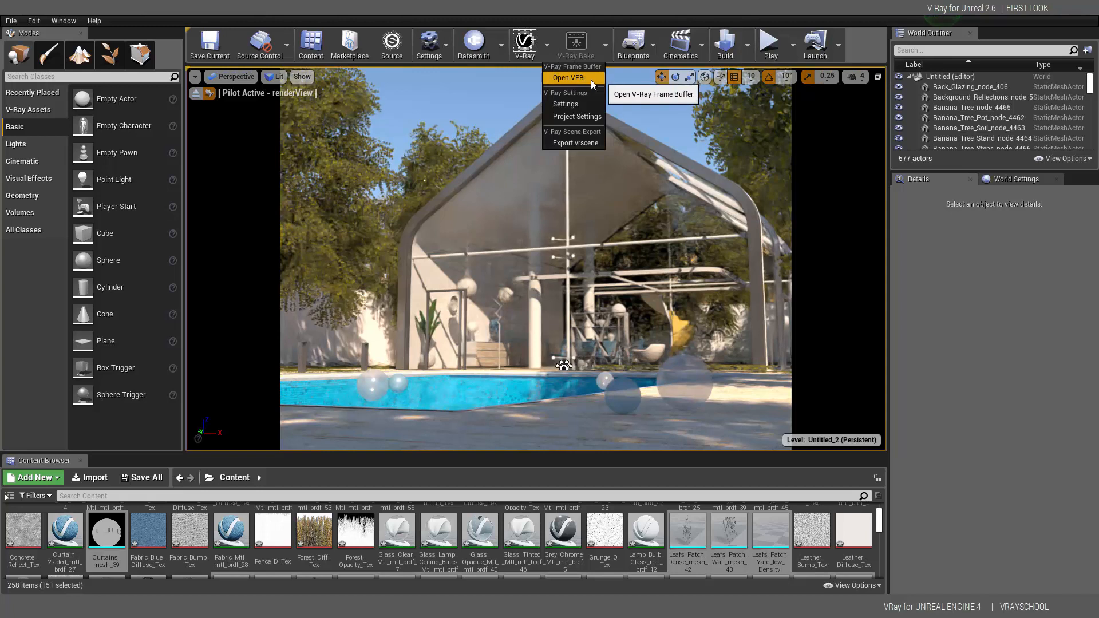
{"action": "left_click", "coordinate": [586, 77]}
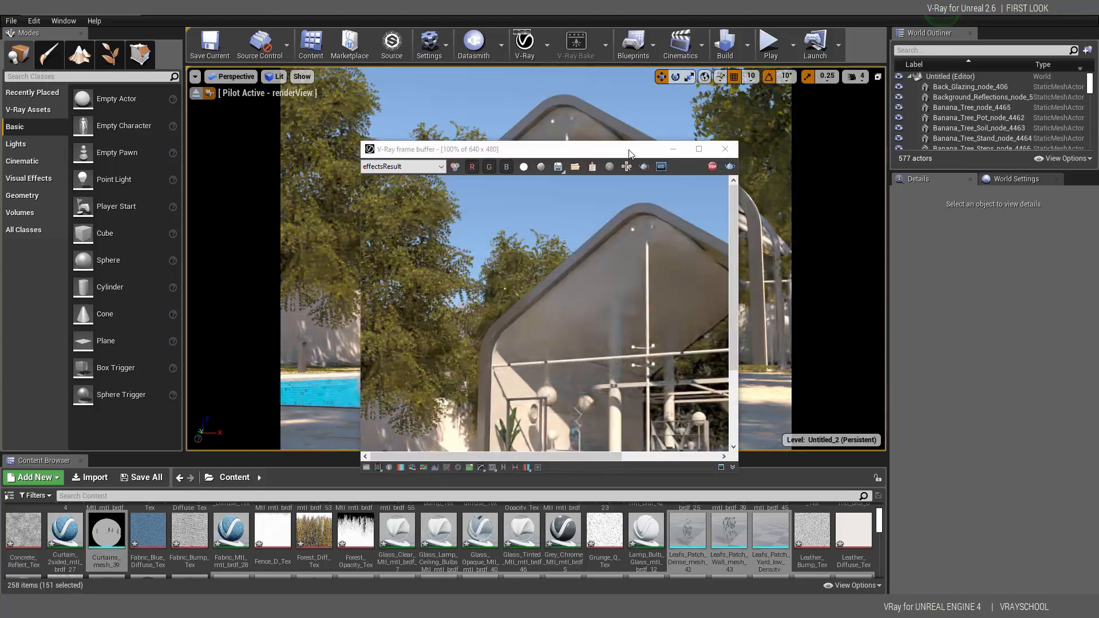
{"action": "left_click_drag", "start_coordinate": [573, 149], "coordinate": [669, 50]}
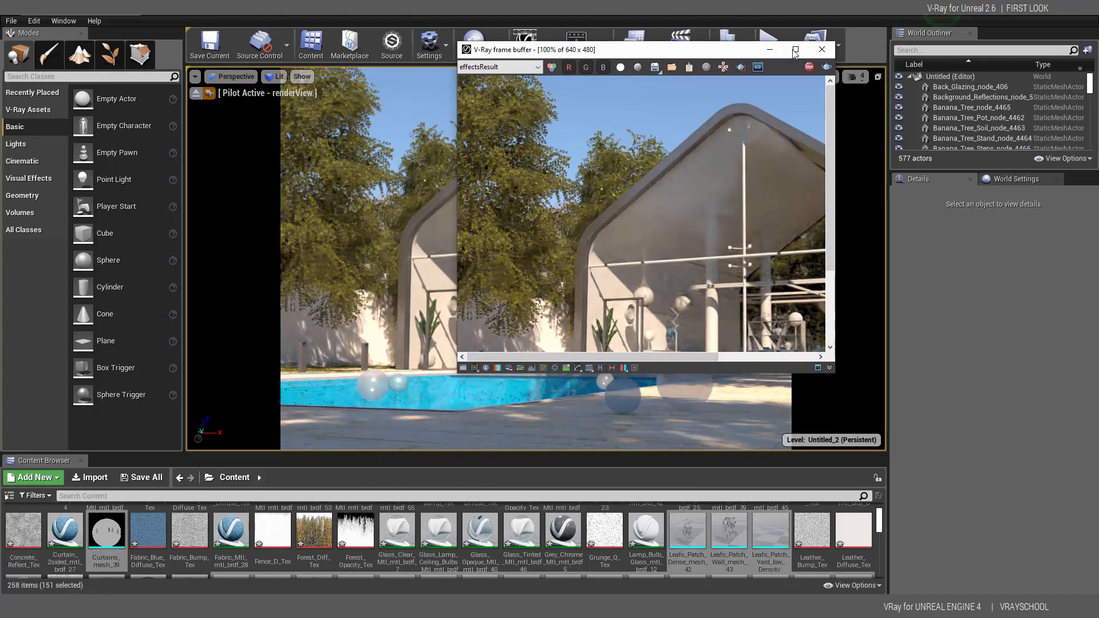
{"action": "left_click_drag", "start_coordinate": [834, 371], "coordinate": [1049, 378]}
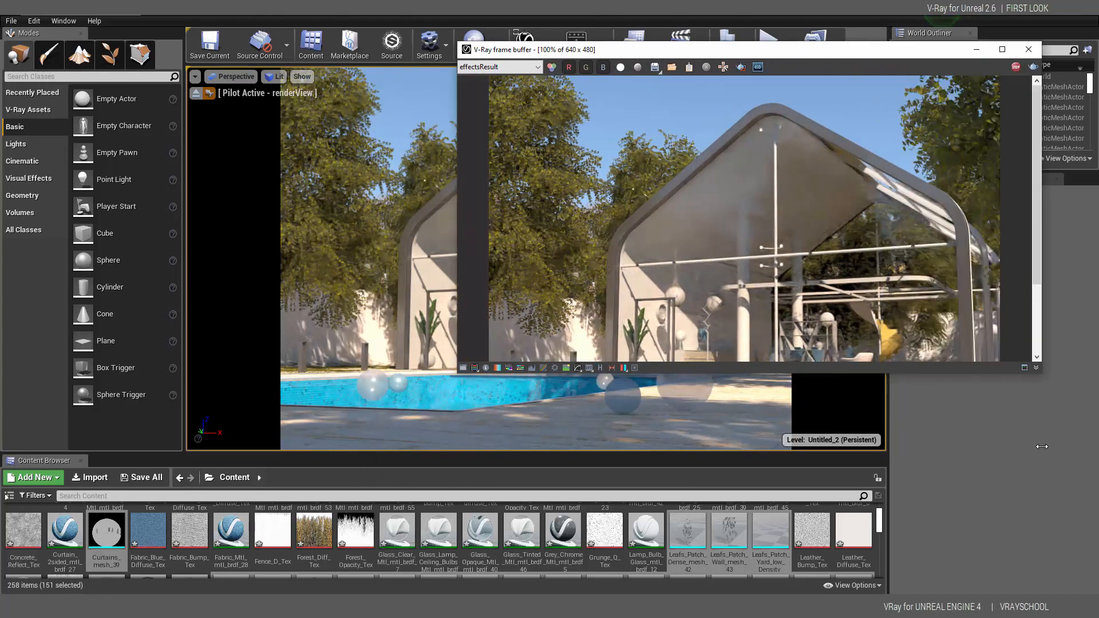
{"action": "left_click_drag", "start_coordinate": [847, 375], "coordinate": [847, 595]}
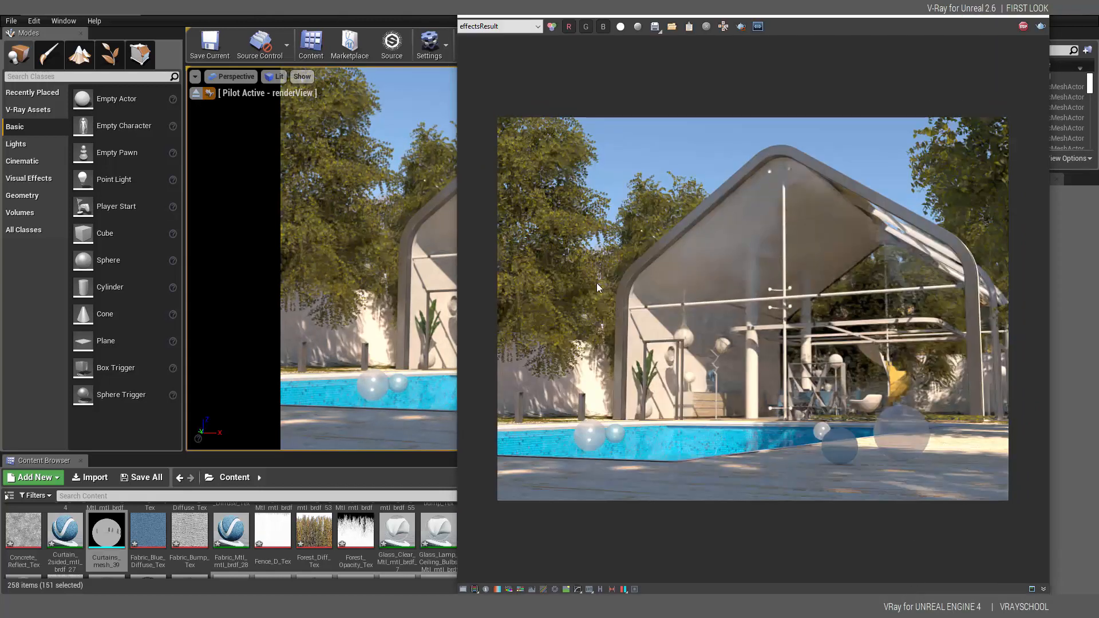
{"action": "left_click_drag", "start_coordinate": [666, 16], "coordinate": [455, 63]}
{"action": "left_click_drag", "start_coordinate": [839, 388], "coordinate": [922, 559]}
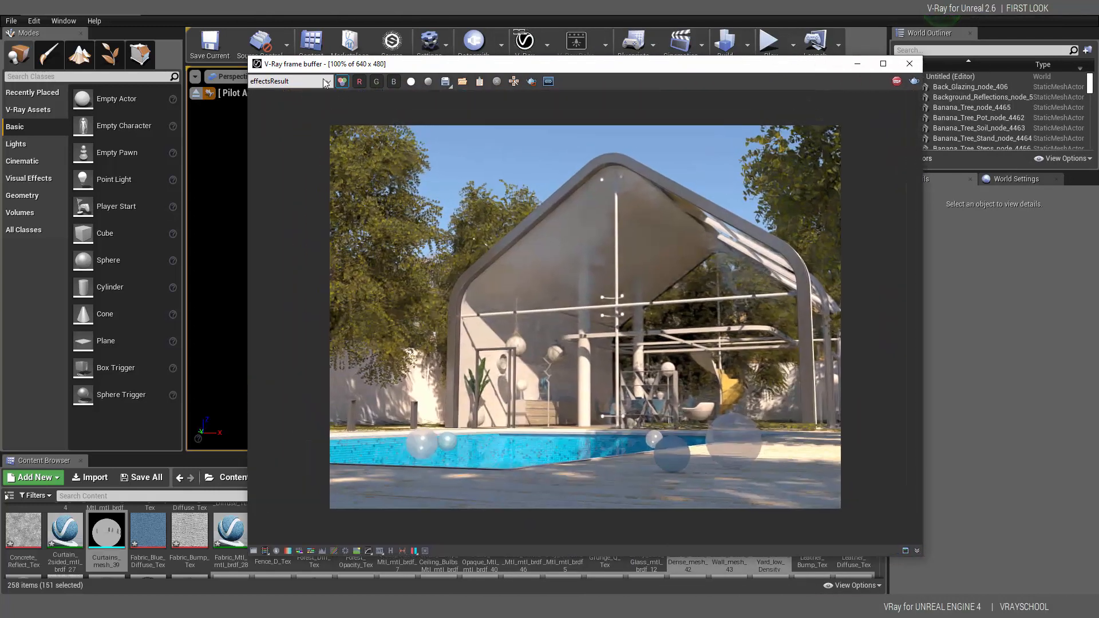
View the RGB color, Alpha, VRayDenoiser and diffuseFilter channels of the render, and return to effectsResult
{"action": "left_click", "coordinate": [291, 80]}
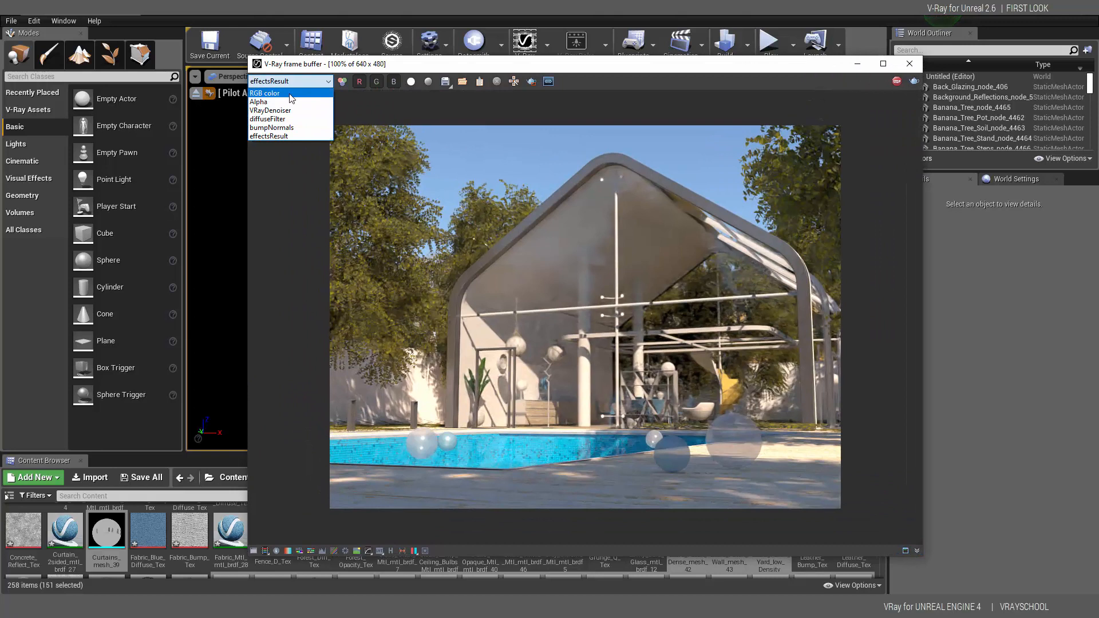
{"action": "left_click", "coordinate": [292, 93]}
{"action": "left_click", "coordinate": [284, 83]}
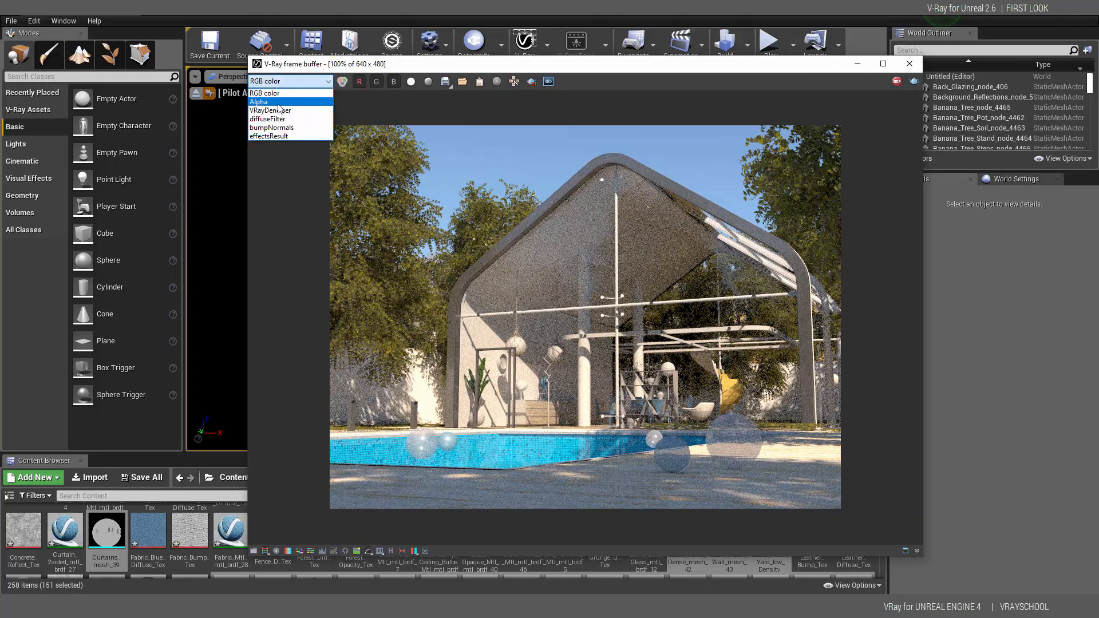
{"action": "left_click", "coordinate": [299, 99]}
{"action": "left_click", "coordinate": [301, 86]}
{"action": "left_click", "coordinate": [297, 109]}
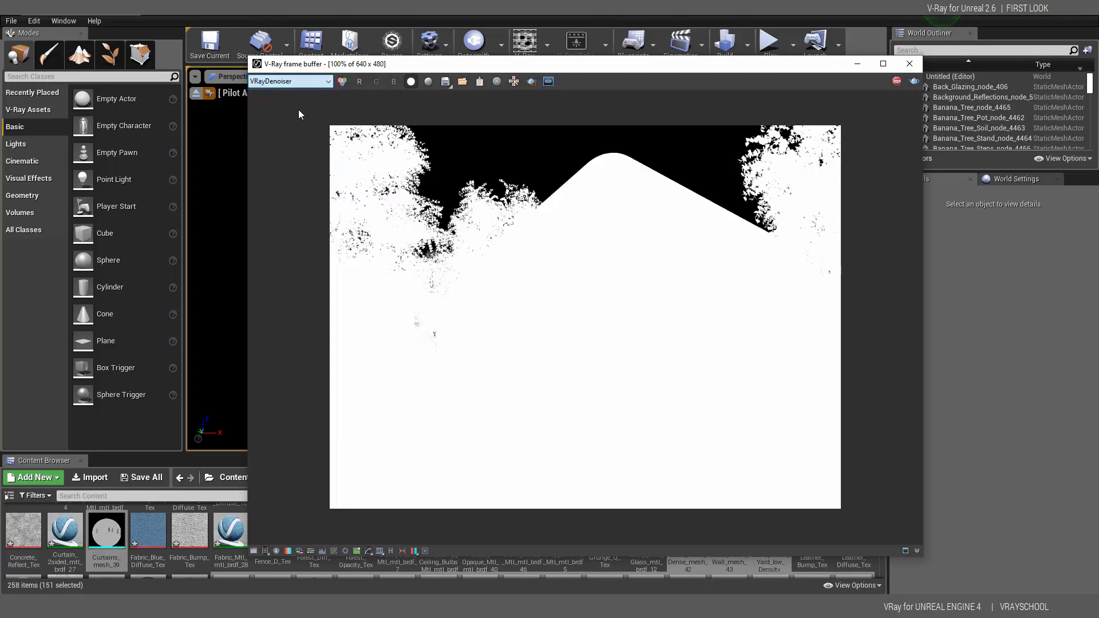
{"action": "left_click", "coordinate": [305, 82]}
{"action": "left_click", "coordinate": [298, 119]}
{"action": "left_click", "coordinate": [291, 81]}
{"action": "left_click", "coordinate": [289, 136]}
{"action": "left_click", "coordinate": [292, 82]}
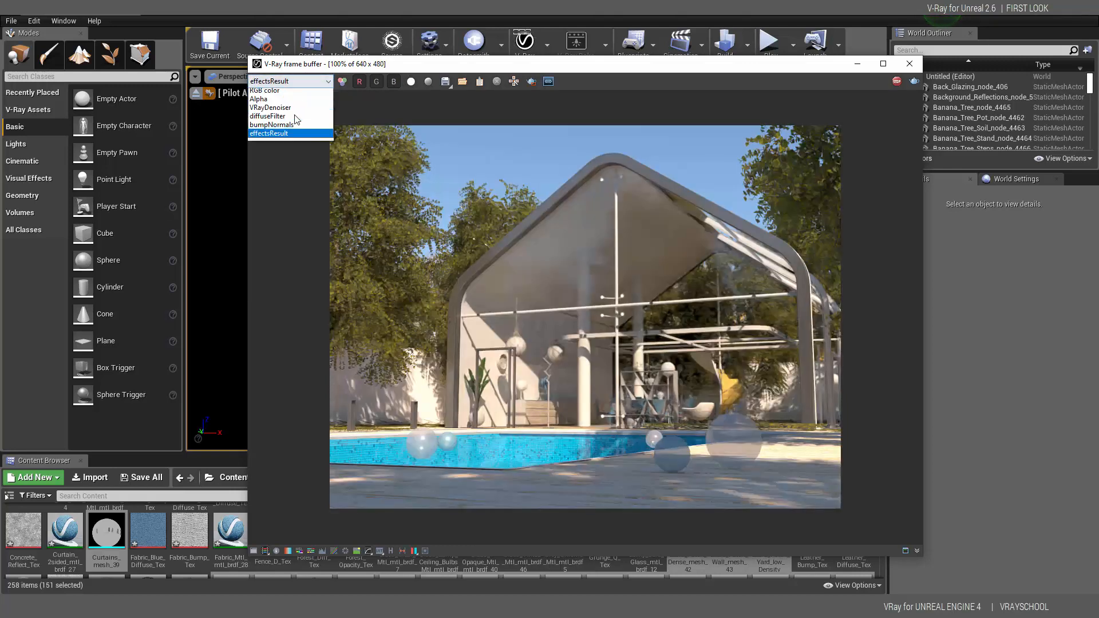
{"action": "left_click", "coordinate": [293, 137]}
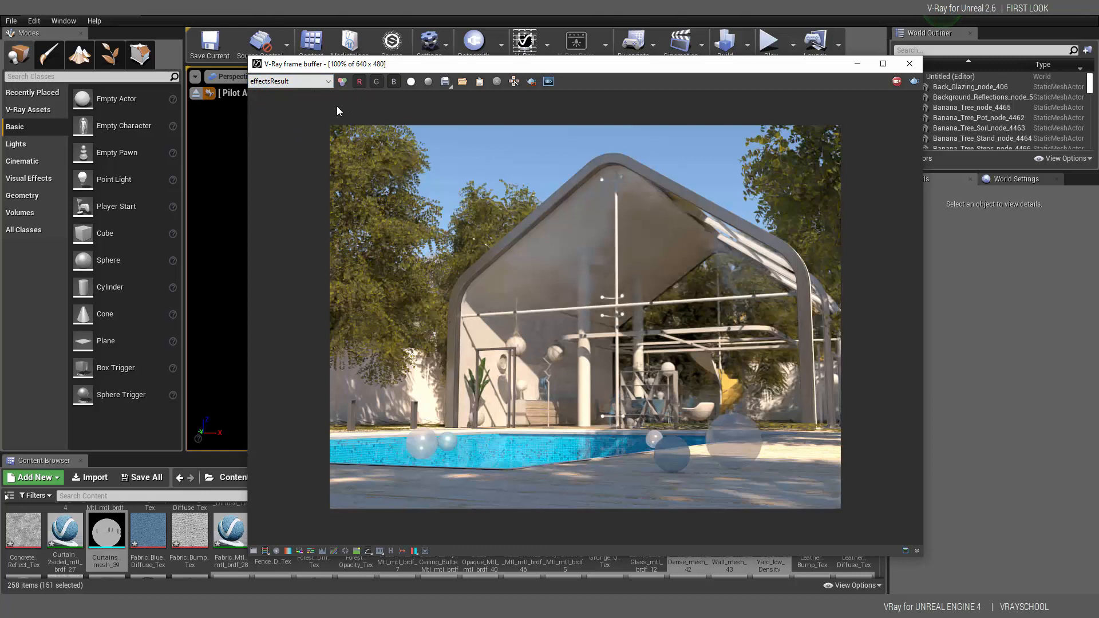
Open the V-Ray Settings window and close the V-Ray frame buffer
{"action": "left_click_drag", "start_coordinate": [695, 68], "coordinate": [661, 107]}
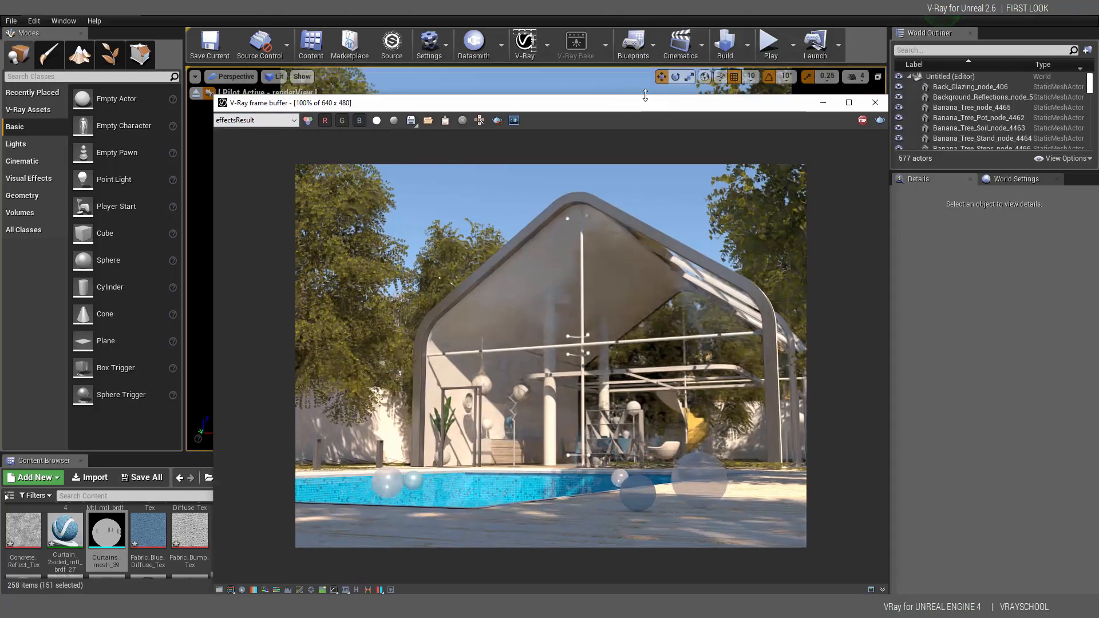
{"action": "left_click", "coordinate": [550, 45]}
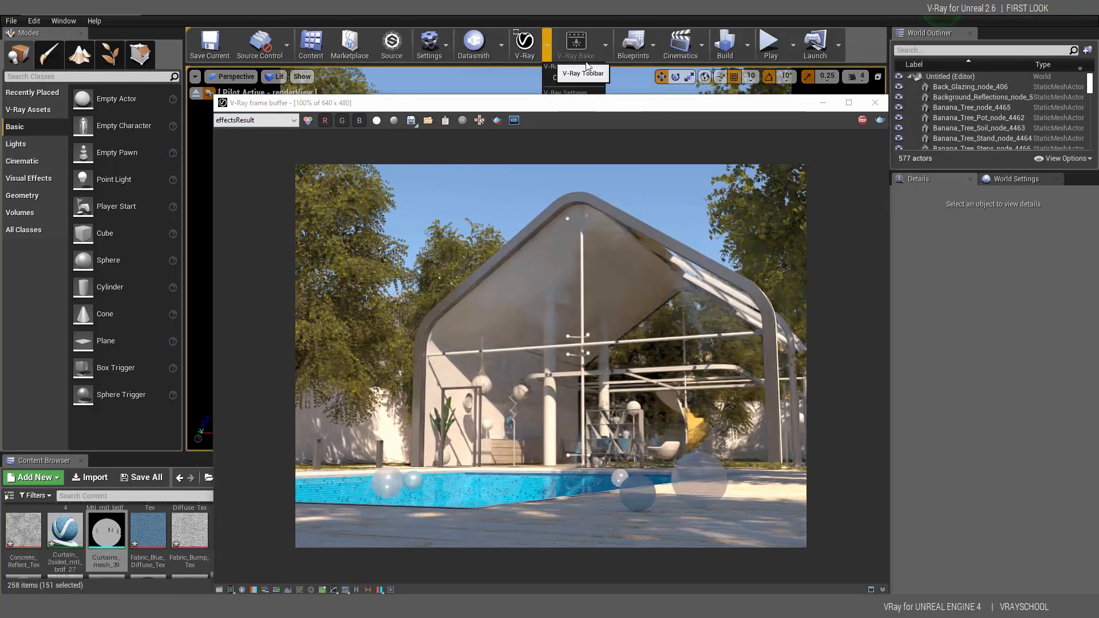
{"action": "left_click_drag", "start_coordinate": [618, 104], "coordinate": [634, 148]}
{"action": "left_click", "coordinate": [549, 46]}
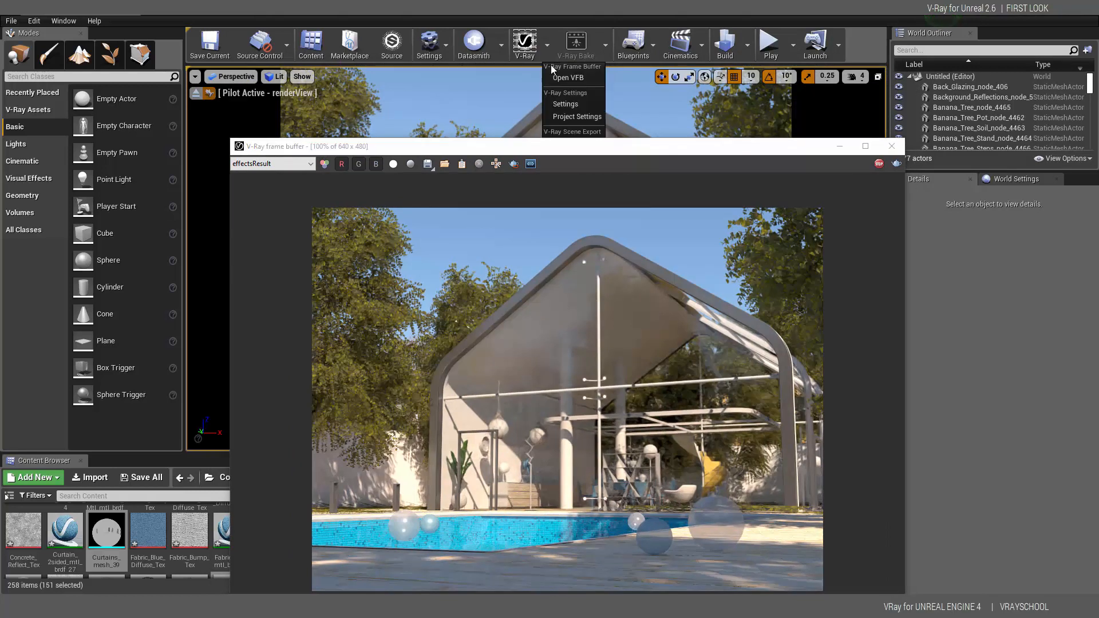
{"action": "left_click", "coordinate": [572, 107]}
{"action": "left_click_drag", "start_coordinate": [575, 149], "coordinate": [238, 109]}
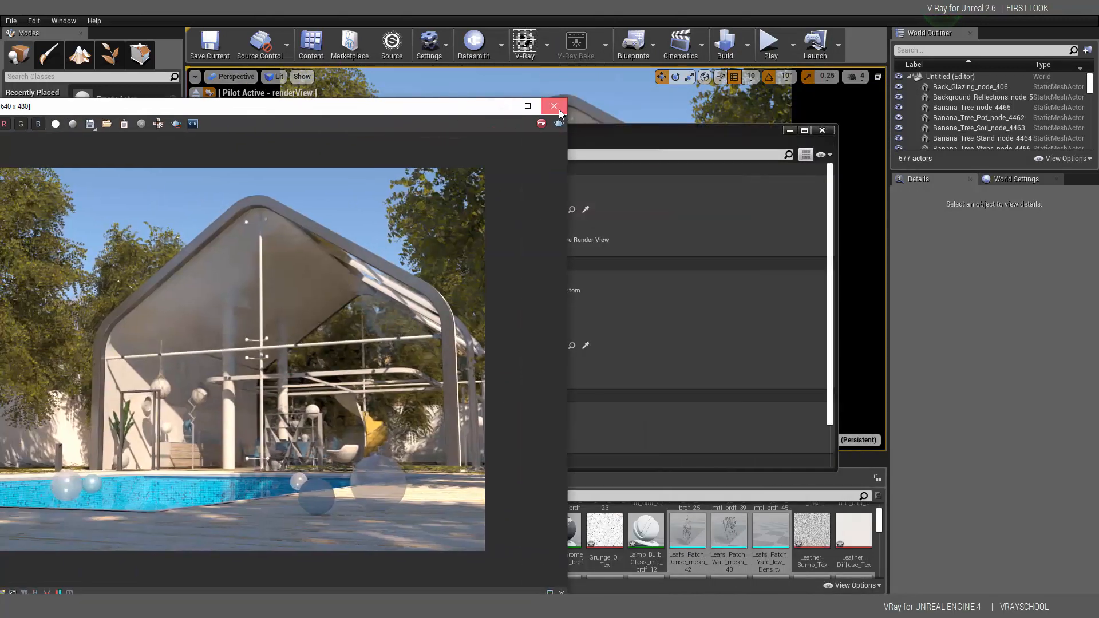
{"action": "left_click", "coordinate": [559, 109]}
{"action": "left_click_drag", "start_coordinate": [627, 138], "coordinate": [551, 106]}
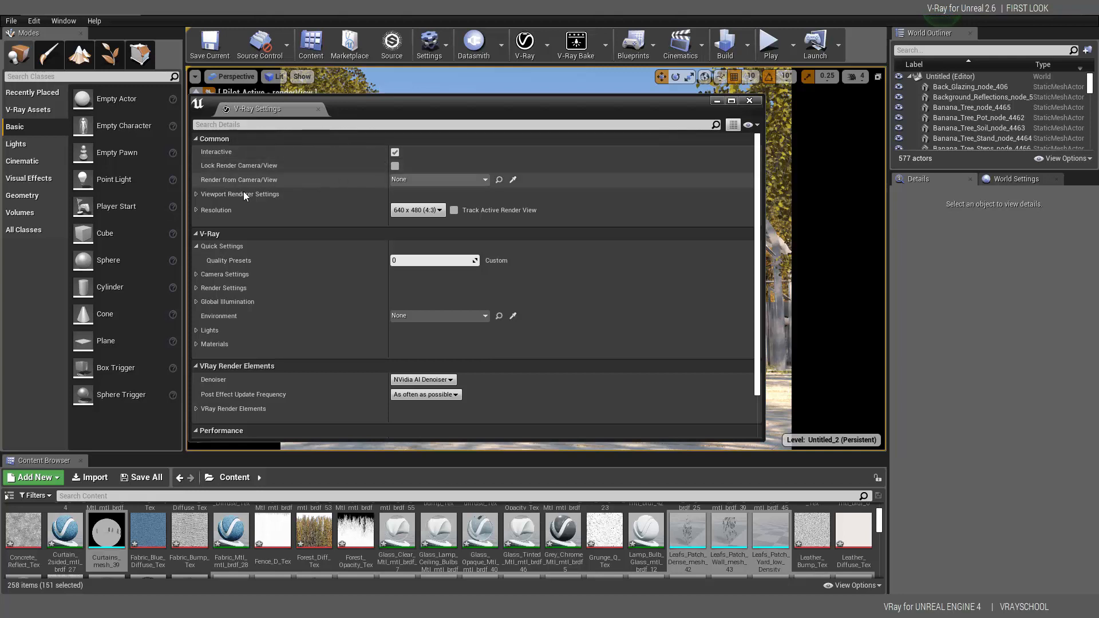
Expand the resolution and viewport renderer settings, and choose 640 x 480 (4:3) from the resolution presets
{"action": "left_click", "coordinate": [196, 210]}
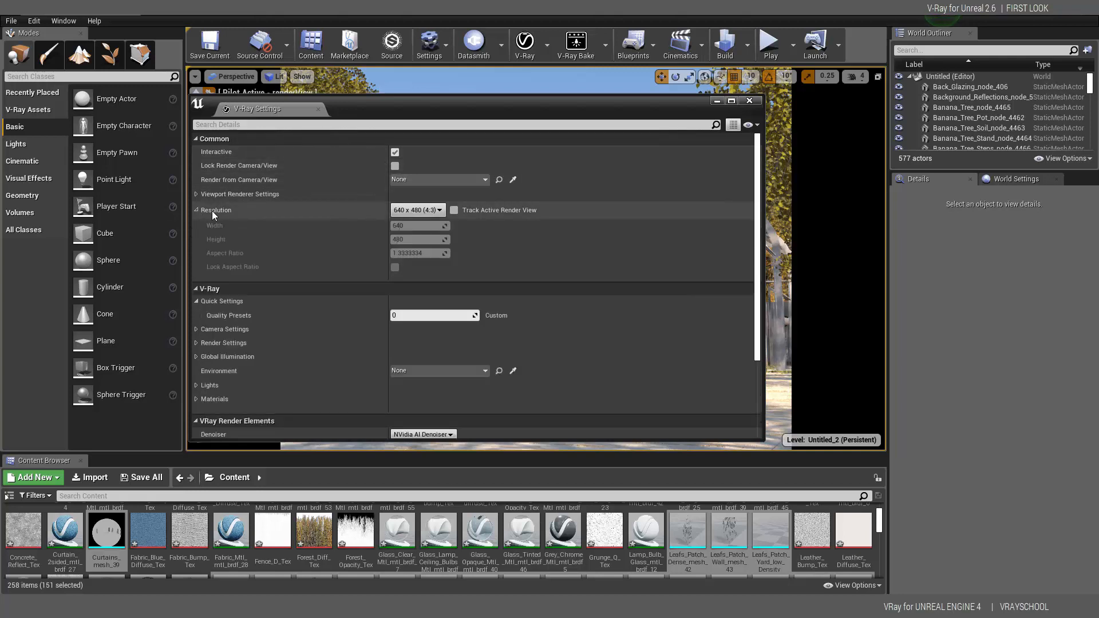
{"action": "left_click", "coordinate": [197, 194]}
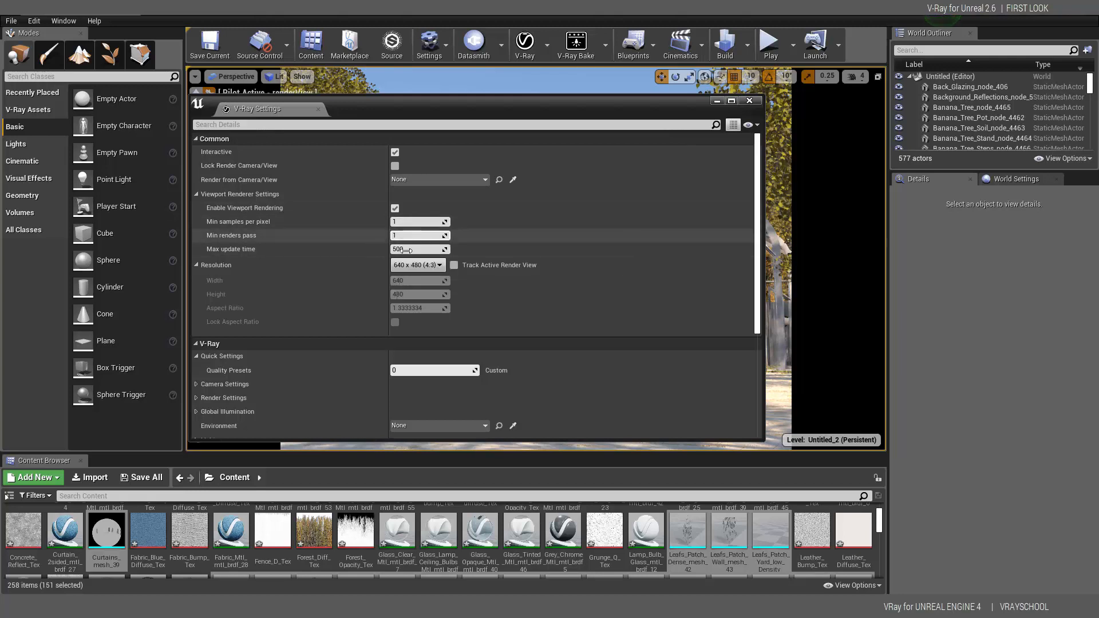
{"action": "left_click", "coordinate": [440, 265]}
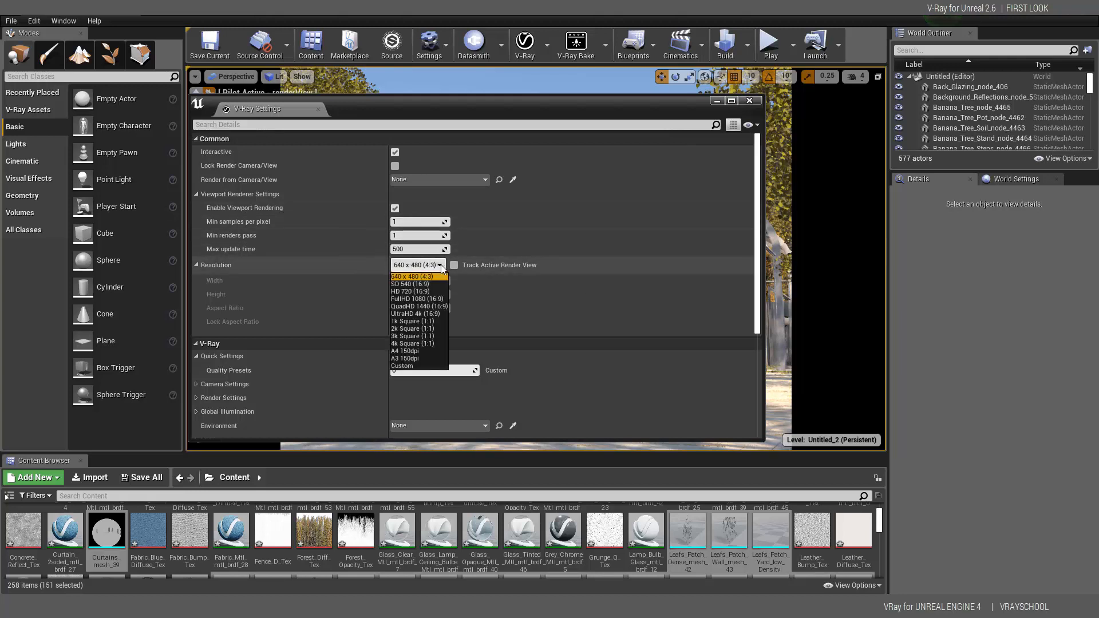
{"action": "left_click", "coordinate": [442, 277]}
Expand the V-Ray camera settings and render settings to examine their exposure, white balance and limit options
{"action": "scroll", "coordinate": [766, 308], "scroll_direction": "down", "scroll_amount": 2}
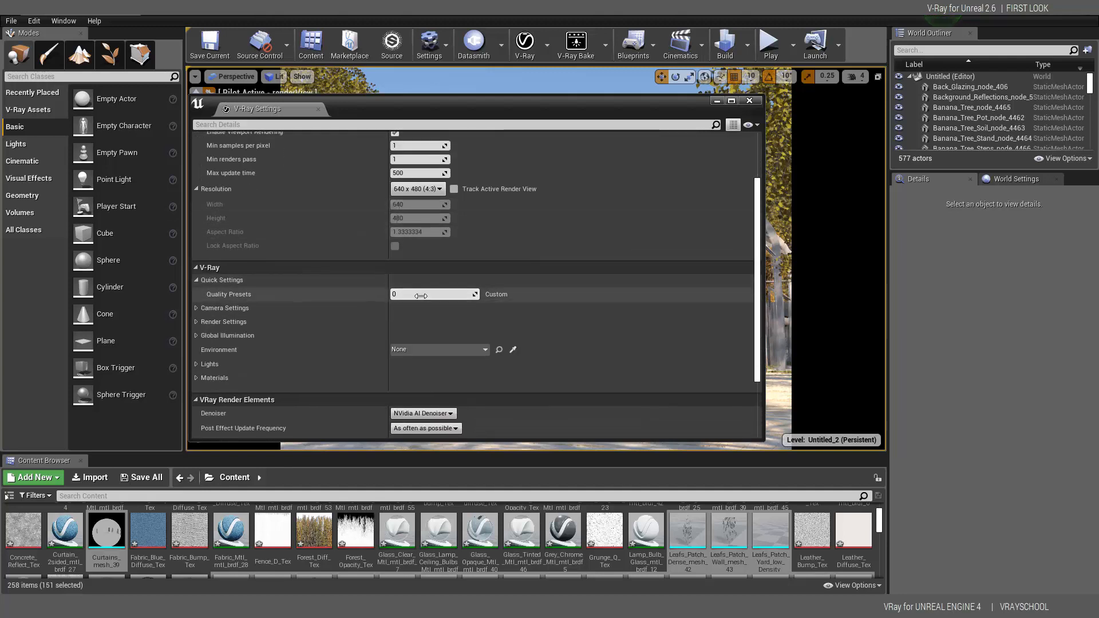
{"action": "left_click", "coordinate": [195, 308]}
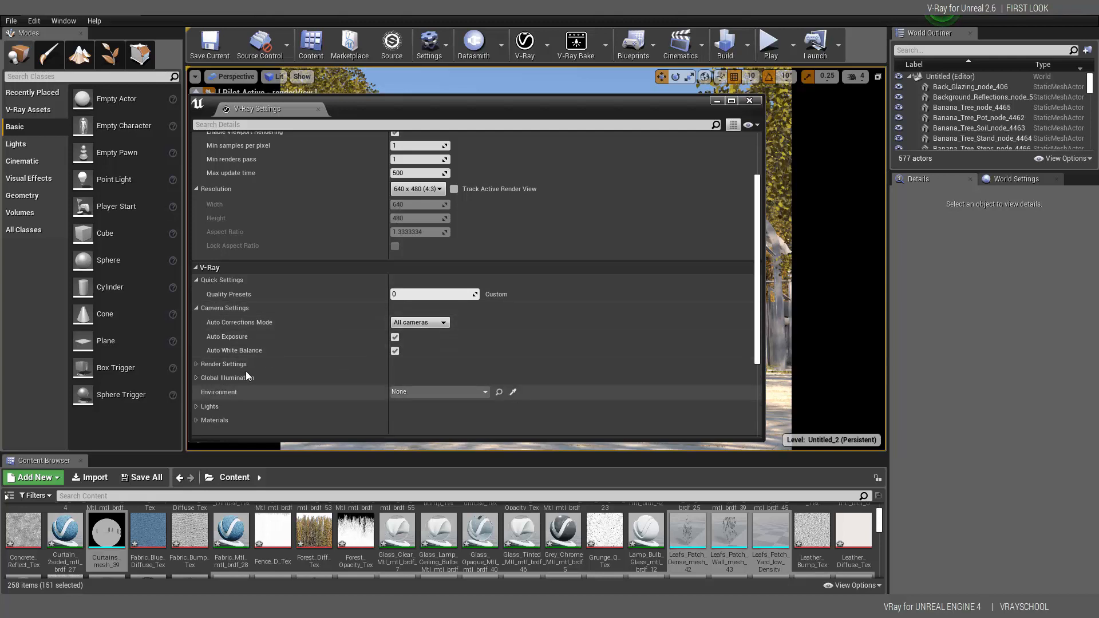
{"action": "left_click", "coordinate": [196, 364]}
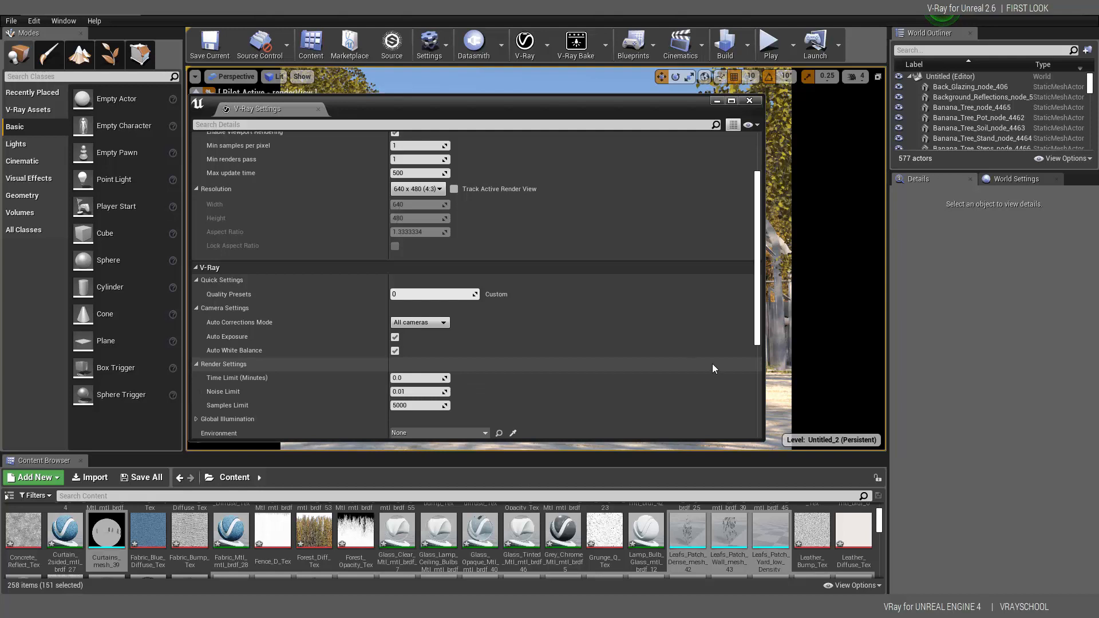
Examine the available global illumination engines and expand the Light Cache parameters
{"action": "scroll", "coordinate": [759, 348], "scroll_direction": "down", "scroll_amount": 1}
{"action": "scroll", "coordinate": [759, 348], "scroll_direction": "down", "scroll_amount": 5}
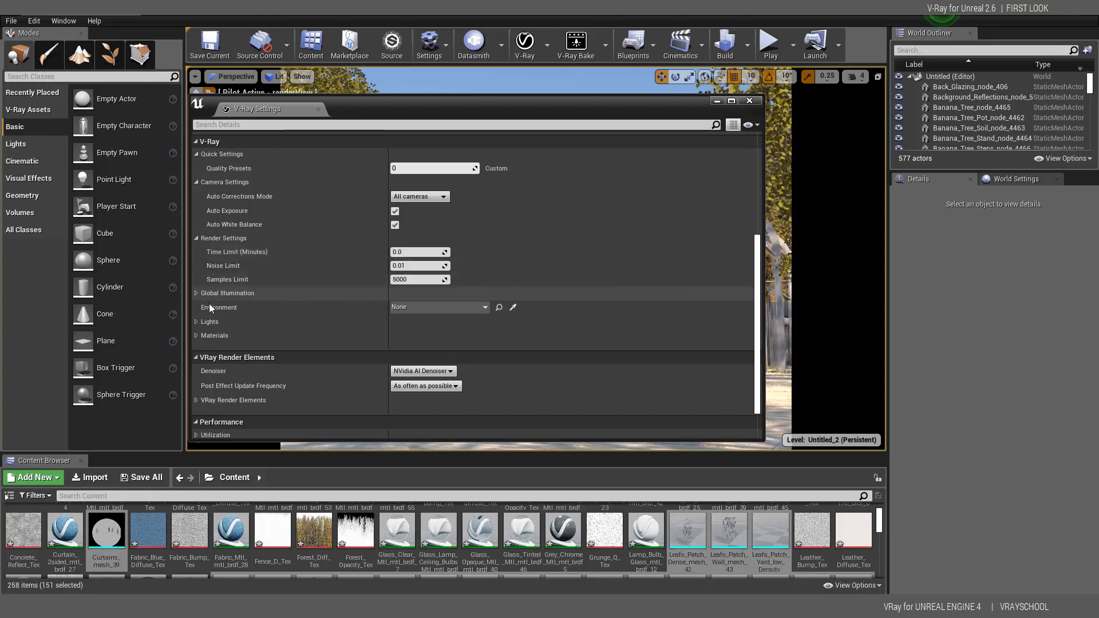
{"action": "left_click", "coordinate": [196, 293]}
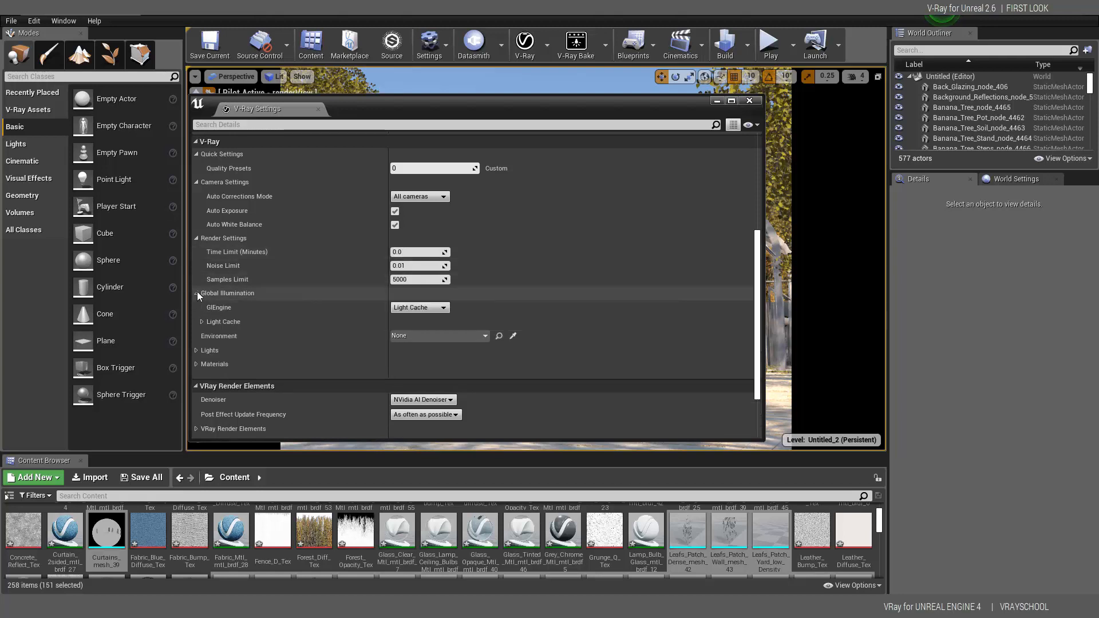
{"action": "left_click", "coordinate": [427, 308]}
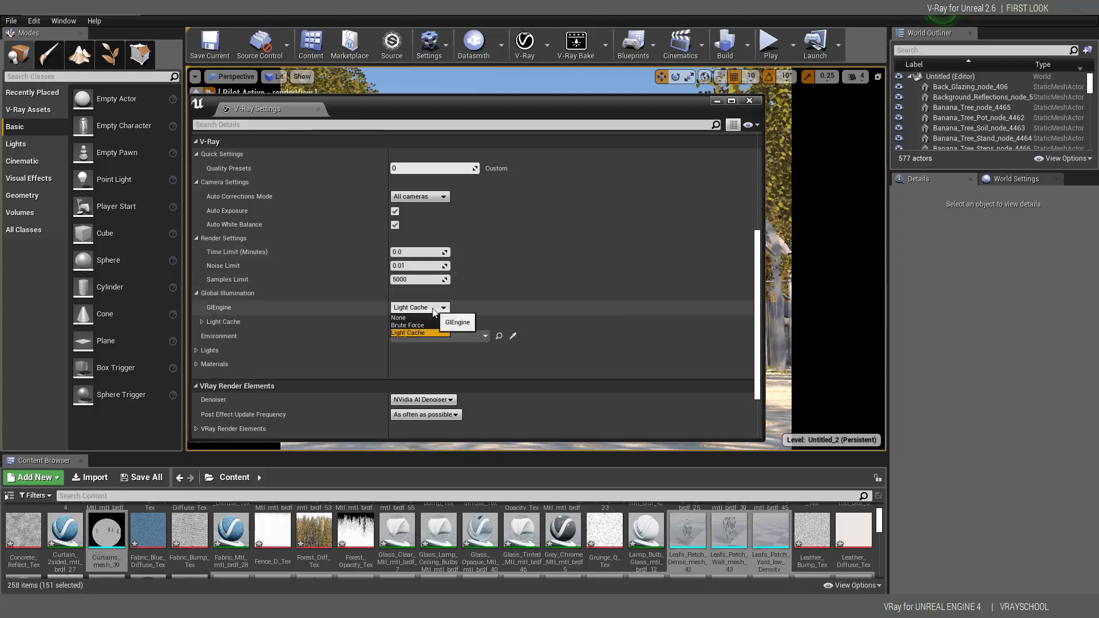
{"action": "left_click", "coordinate": [747, 310]}
{"action": "left_click", "coordinate": [202, 321]}
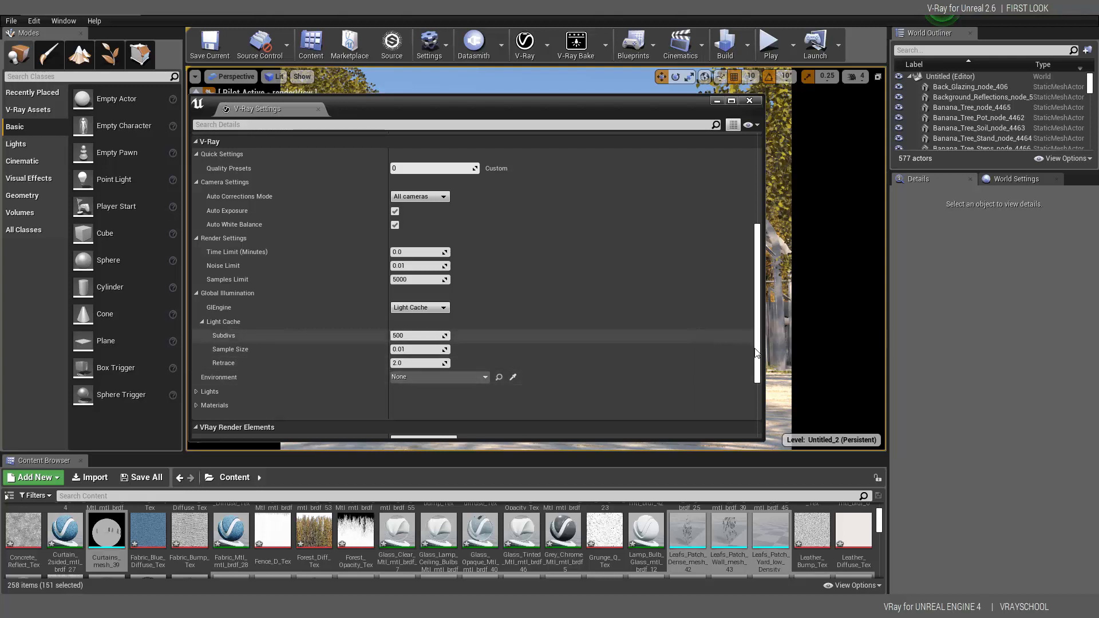
Expand the Lights and Materials settings, and review the available denoiser options
{"action": "scroll", "coordinate": [475, 315], "scroll_direction": "down", "scroll_amount": 4}
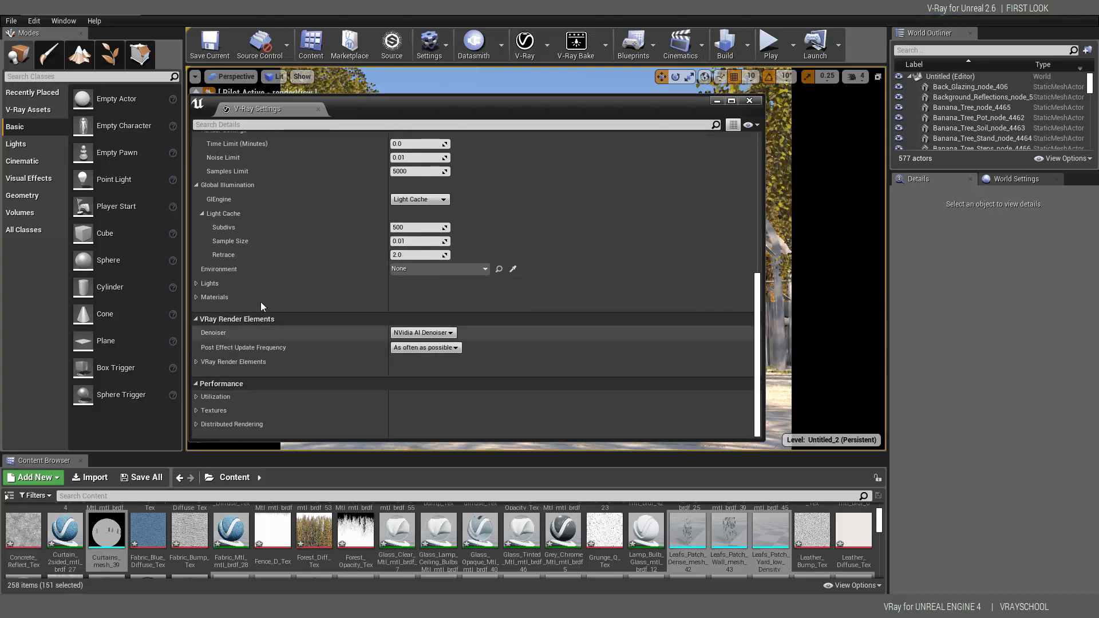
{"action": "left_click", "coordinate": [197, 283]}
{"action": "left_click", "coordinate": [195, 311]}
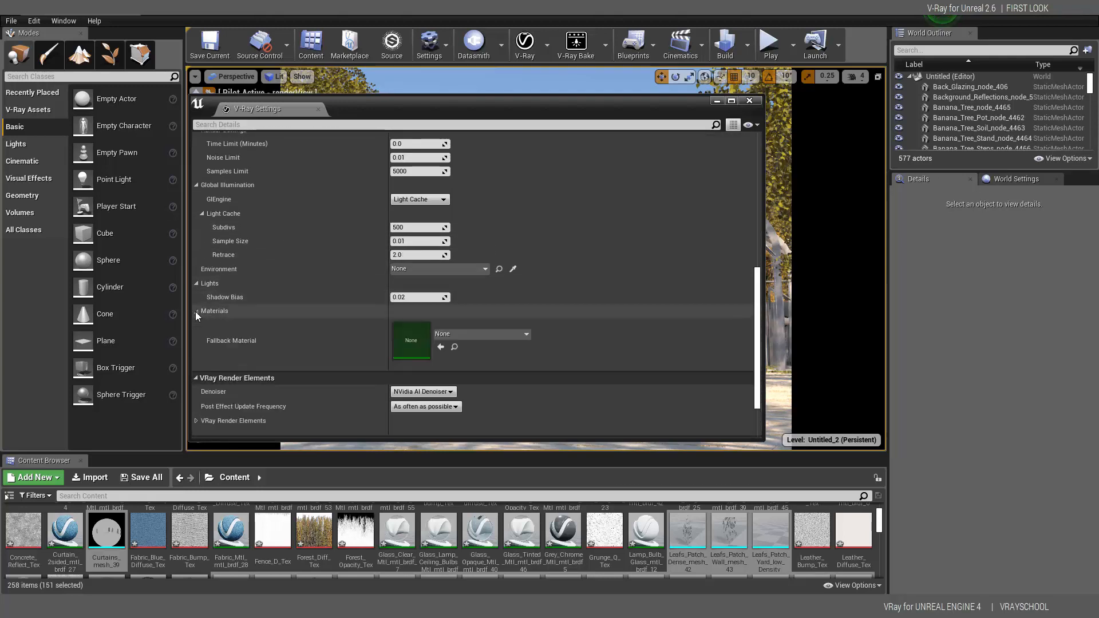
{"action": "scroll", "coordinate": [573, 344], "scroll_direction": "down", "scroll_amount": 2}
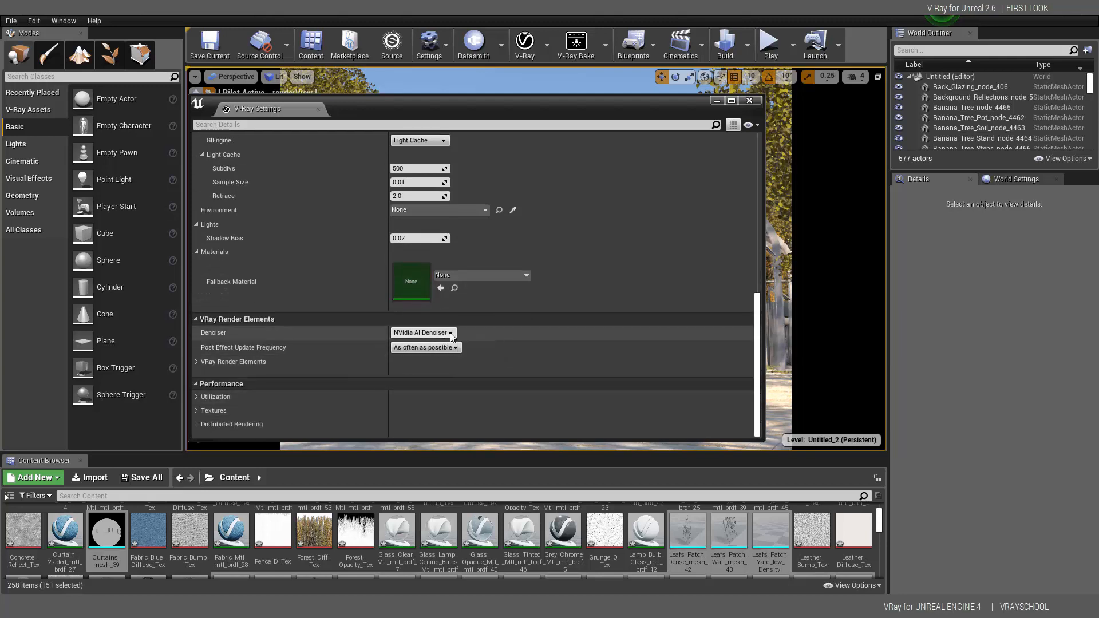
{"action": "left_click", "coordinate": [451, 336]}
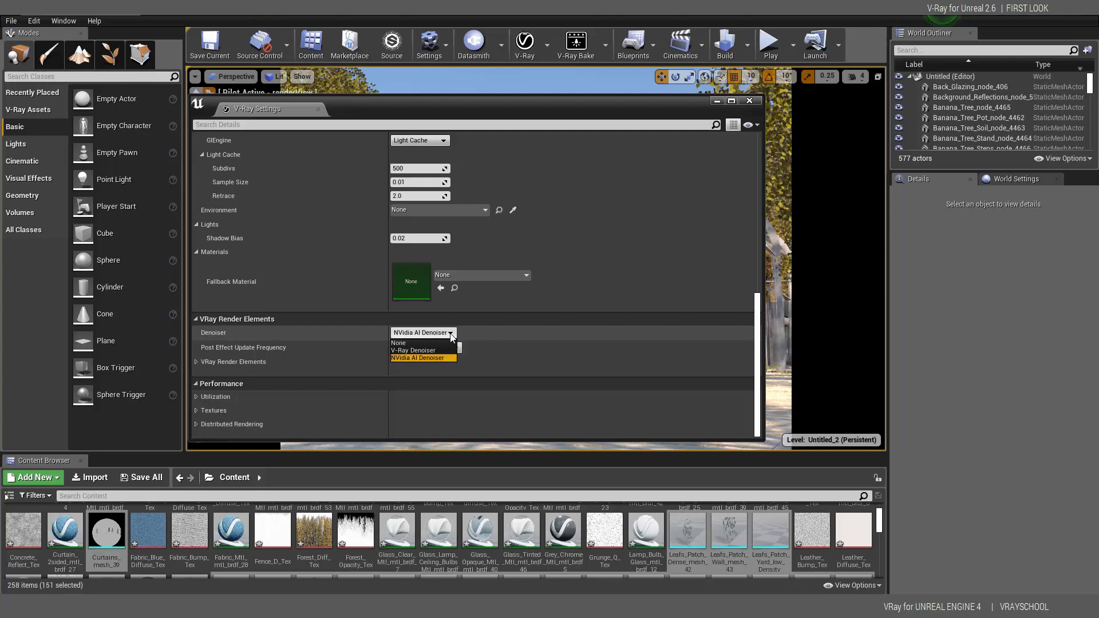
{"action": "left_click", "coordinate": [444, 334]}
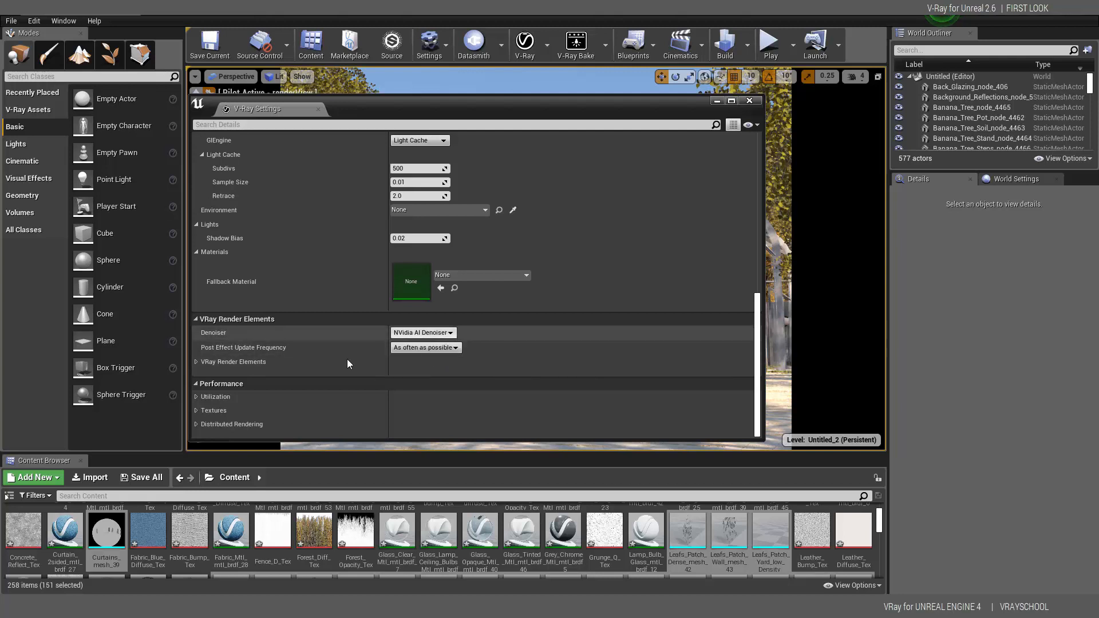
Expand the VRay Render Elements and examine the Utilities, Light Select, Coordinates, Masks, Filters and Beauty categories
{"action": "left_click", "coordinate": [196, 362]}
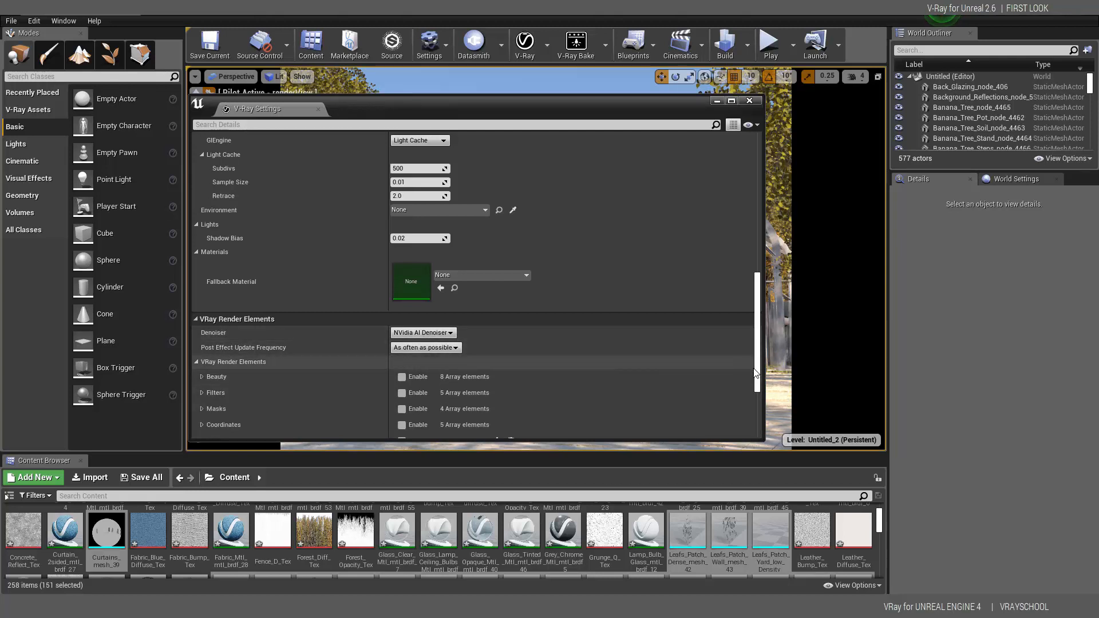
{"action": "left_click_drag", "start_coordinate": [755, 369], "coordinate": [756, 413]}
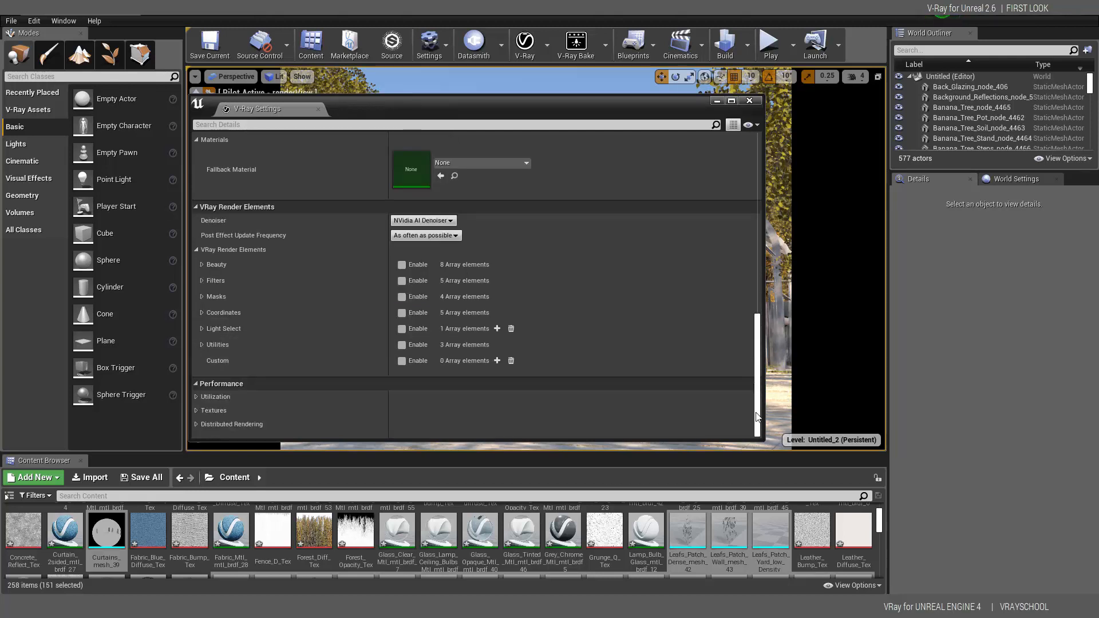
{"action": "left_click", "coordinate": [203, 345]}
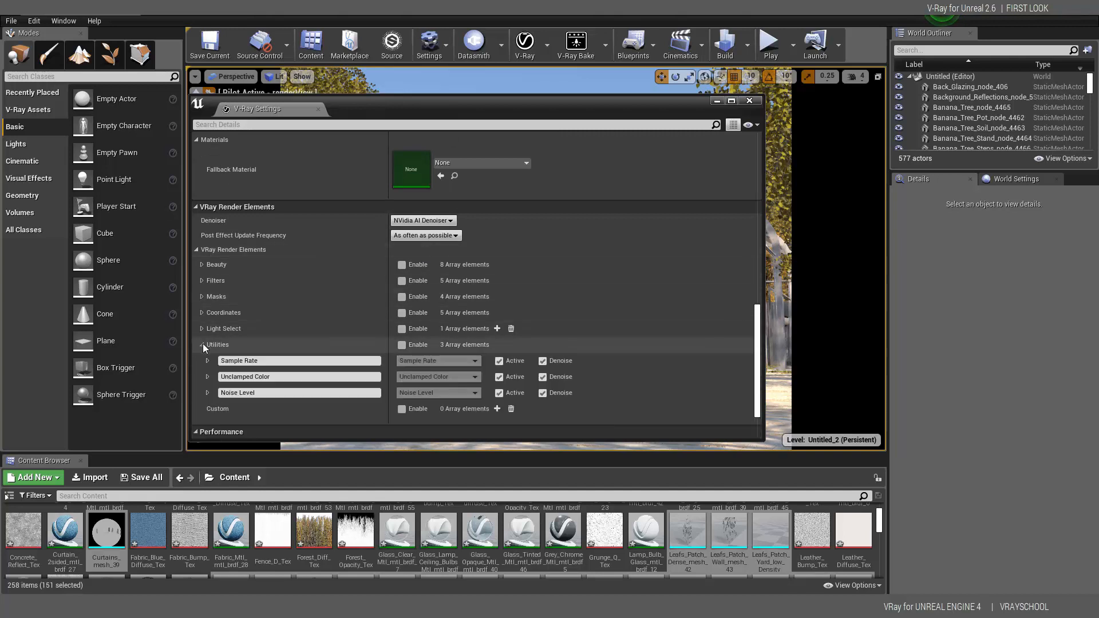
{"action": "left_click", "coordinate": [202, 328]}
{"action": "left_click", "coordinate": [201, 312]}
{"action": "left_click", "coordinate": [201, 297]}
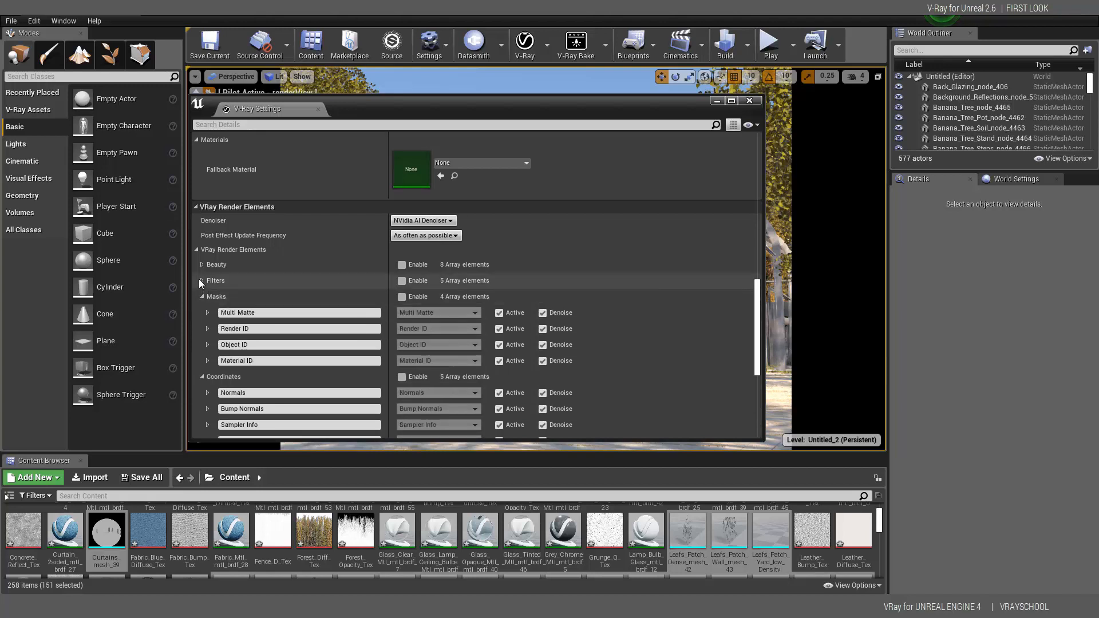
{"action": "left_click", "coordinate": [202, 280]}
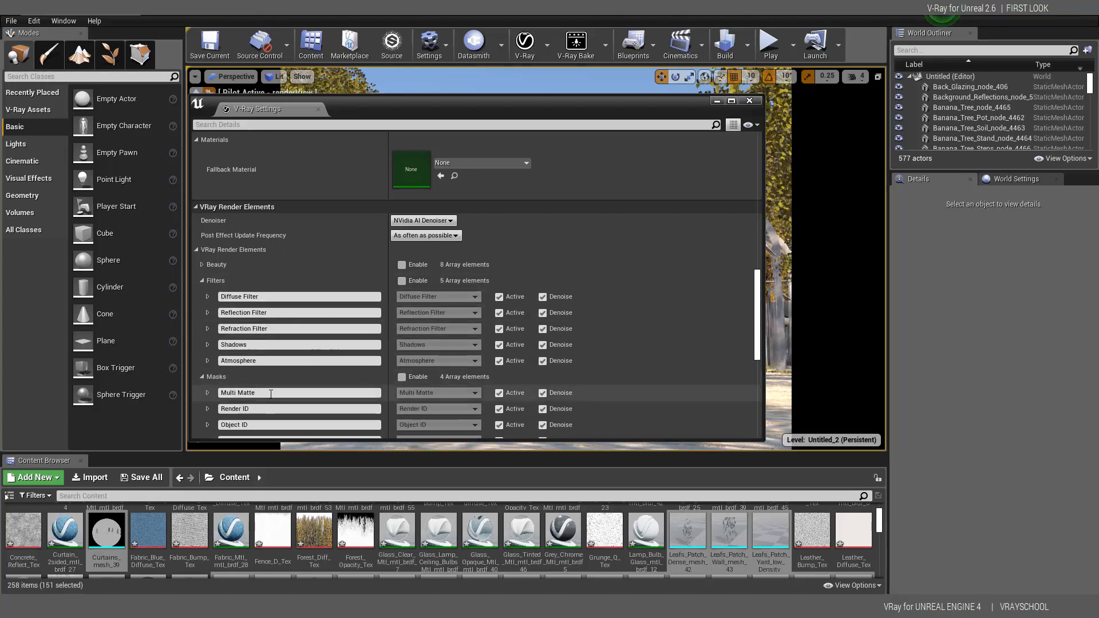
{"action": "left_click", "coordinate": [201, 264]}
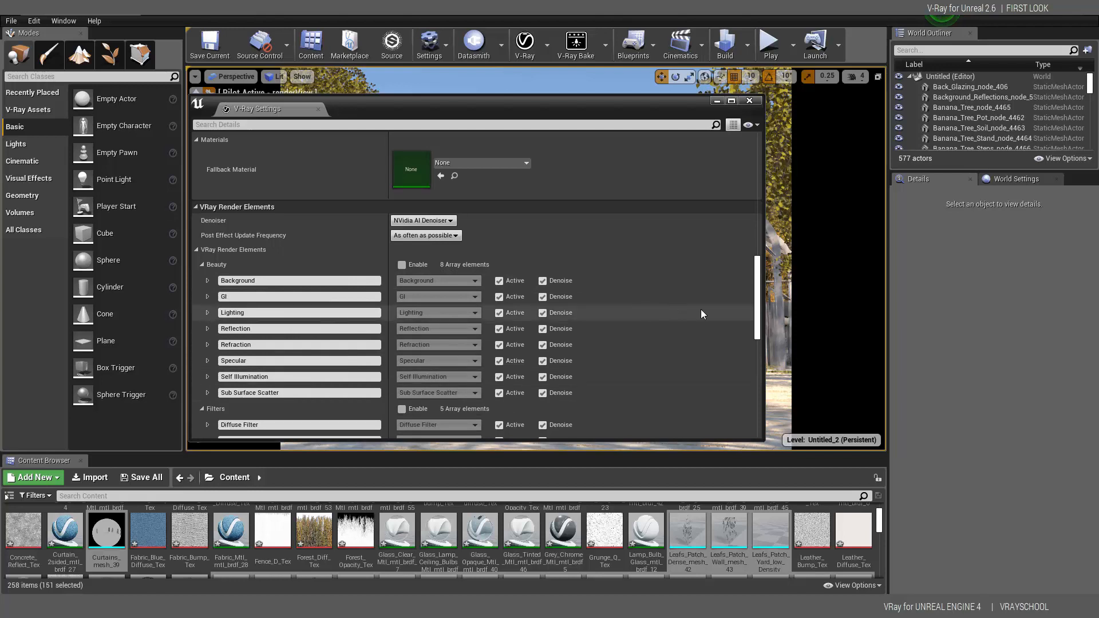
Expand the Utilization performance settings and review the render modes, choosing GPU Cuda
{"action": "left_click_drag", "start_coordinate": [758, 318], "coordinate": [758, 411]}
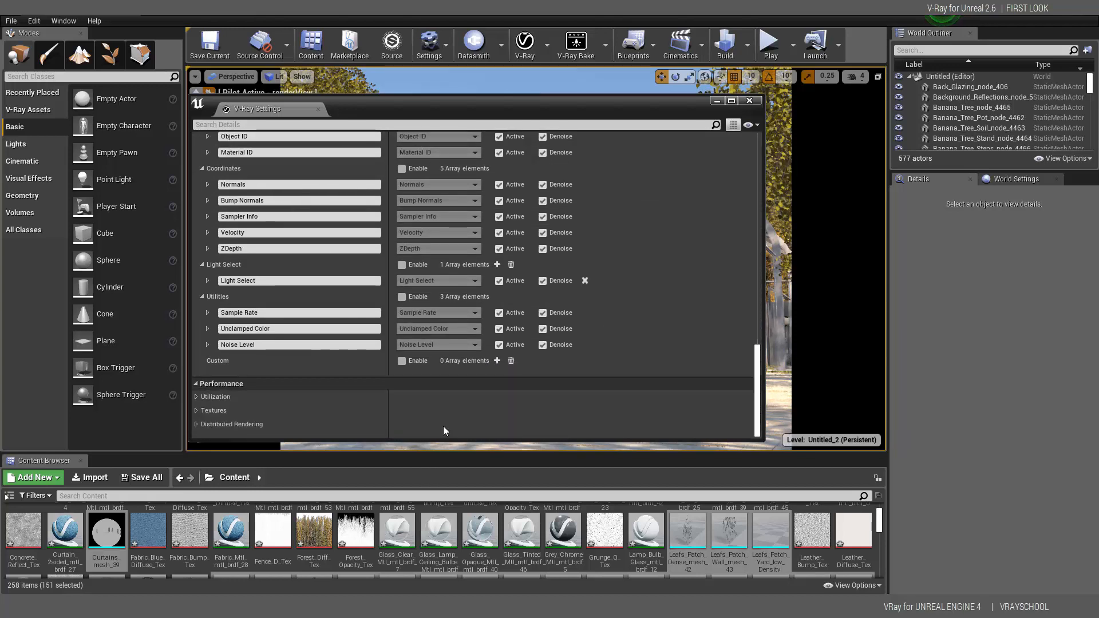
{"action": "left_click", "coordinate": [196, 397]}
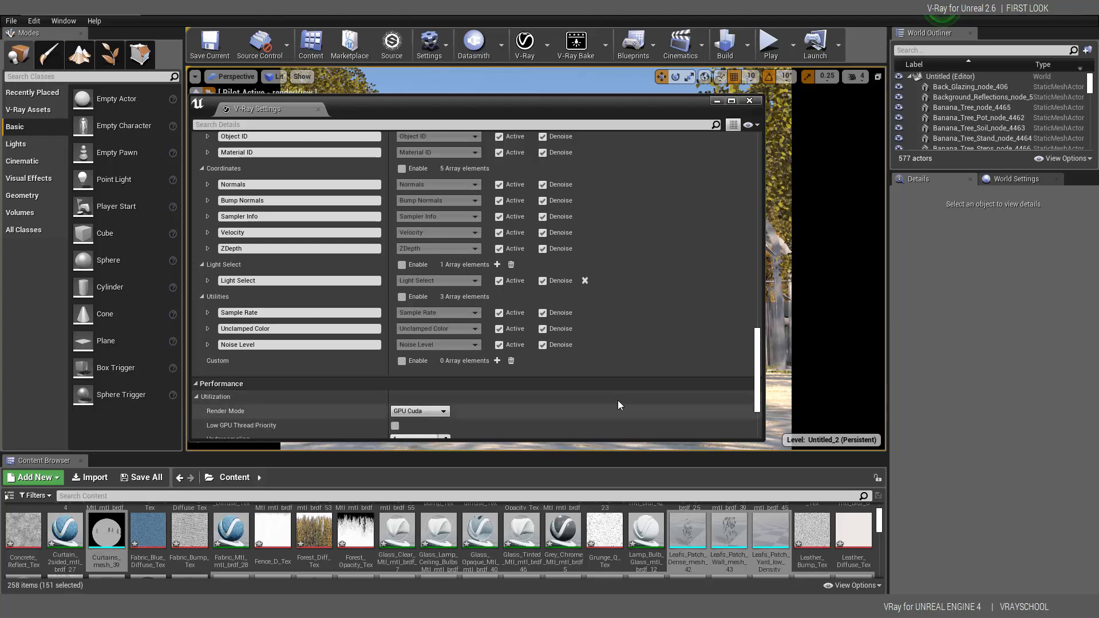
{"action": "left_click_drag", "start_coordinate": [758, 392], "coordinate": [758, 437]}
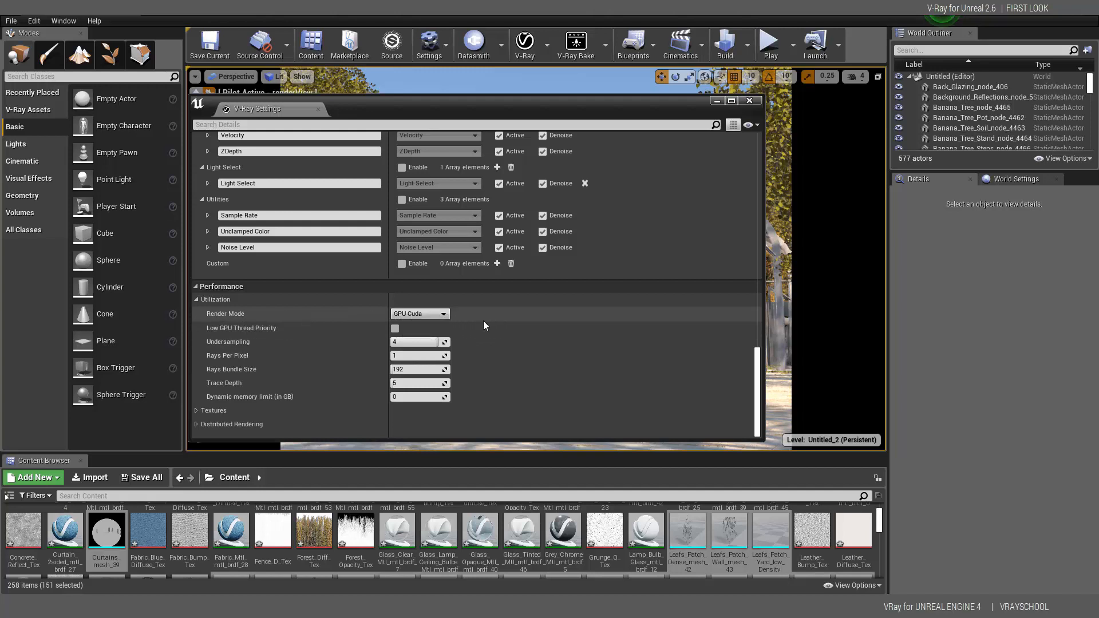
{"action": "left_click", "coordinate": [445, 315]}
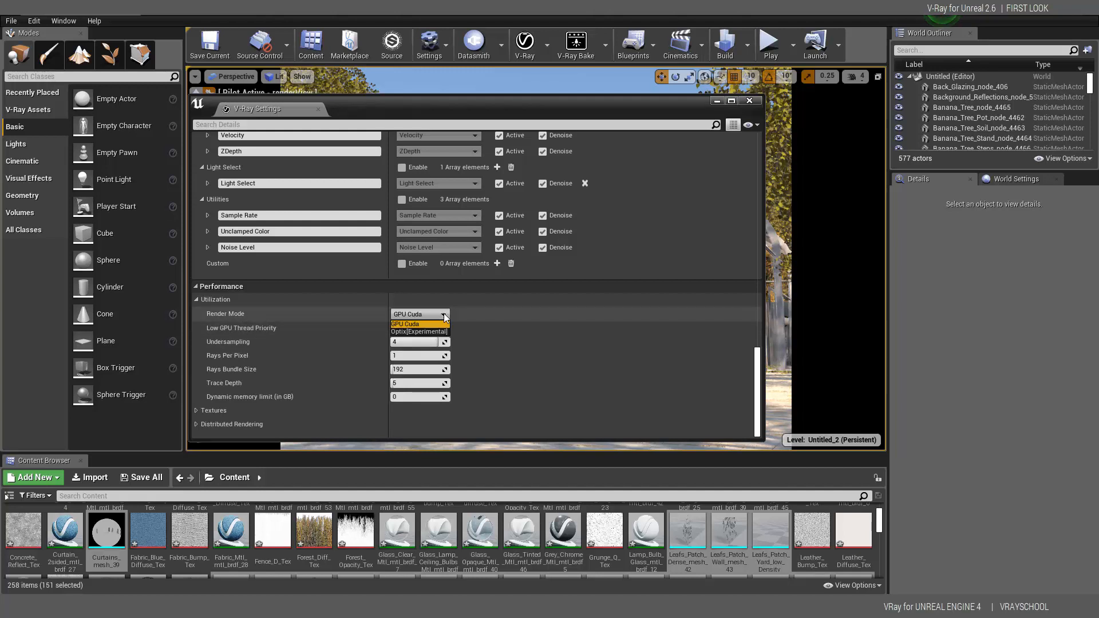
{"action": "left_click", "coordinate": [417, 325]}
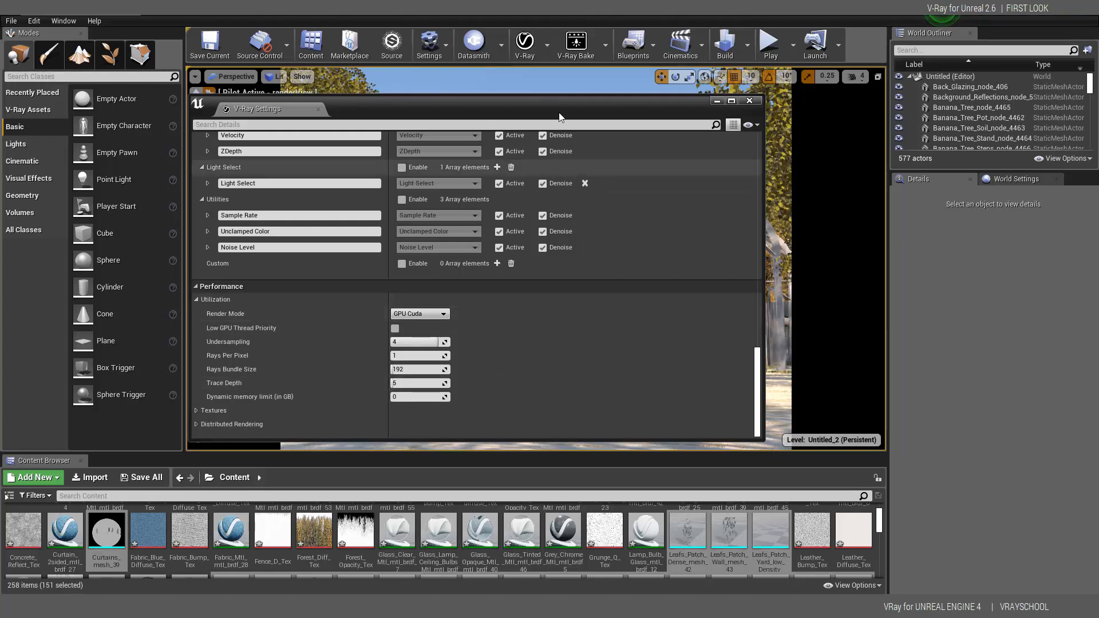
{"action": "mouse_move", "coordinate": [683, 95]}
{"action": "left_mouse_down"}
{"action": "mouse_move", "coordinate": [613, 389]}
{"action": "mouse_move", "coordinate": [567, 438]}
{"action": "mouse_move", "coordinate": [258, 163]}
{"action": "mouse_move", "coordinate": [3, 211]}
{"action": "mouse_move", "coordinate": [700, 88]}
{"action": "left_mouse_up"}
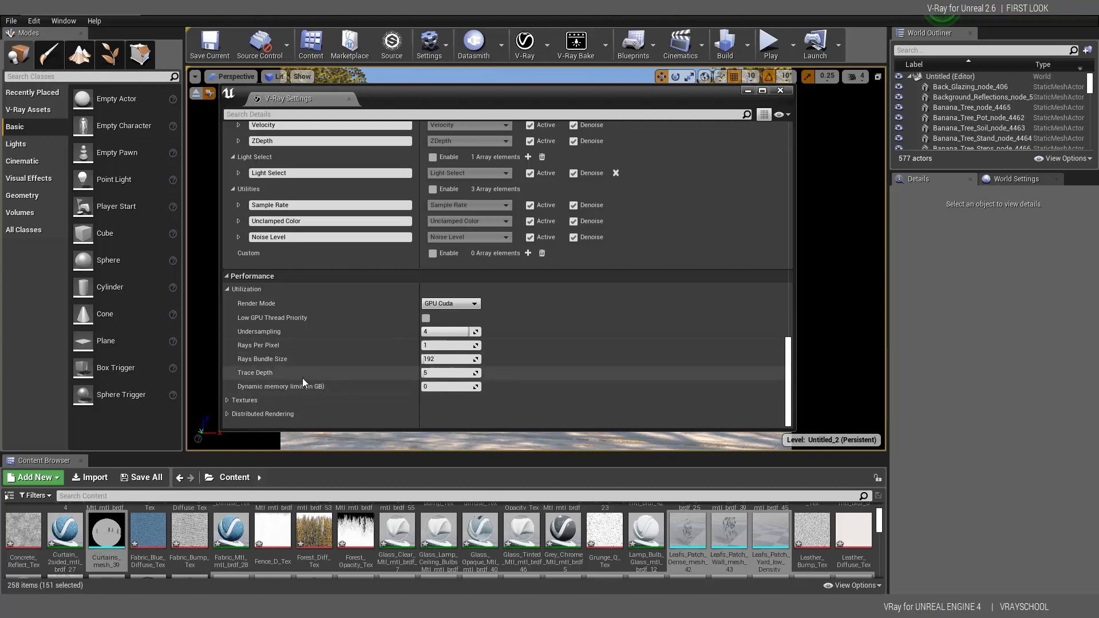
Examine the Textures and Distributed Rendering performance settings, and close the V-Ray settings
{"action": "left_click", "coordinate": [227, 401]}
{"action": "scroll", "coordinate": [779, 424], "scroll_direction": "down", "scroll_amount": 1}
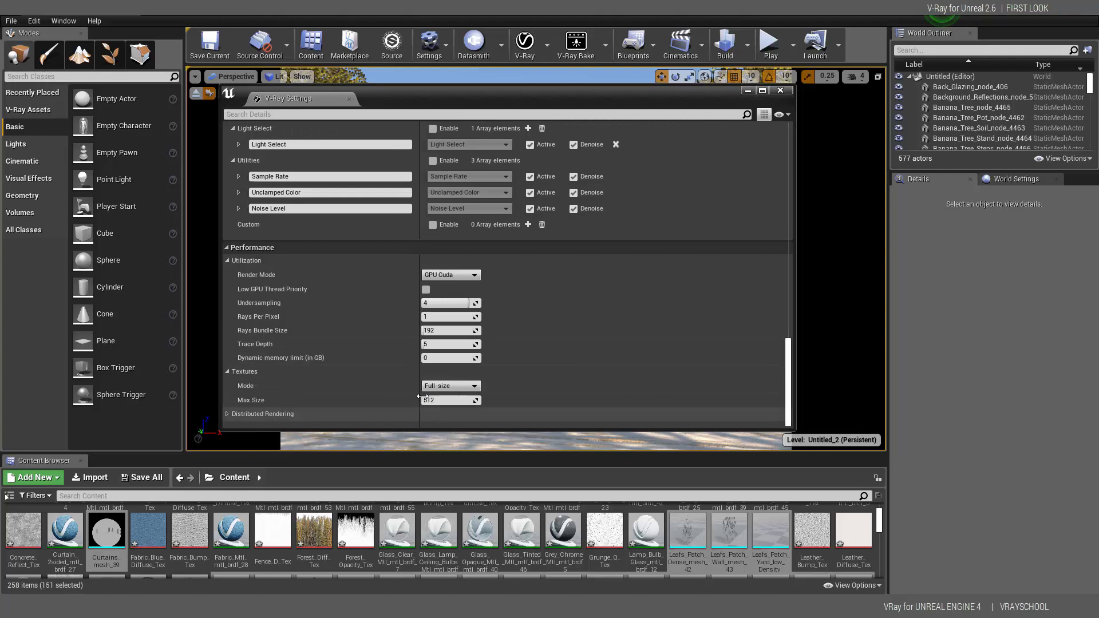
{"action": "left_click", "coordinate": [227, 414]}
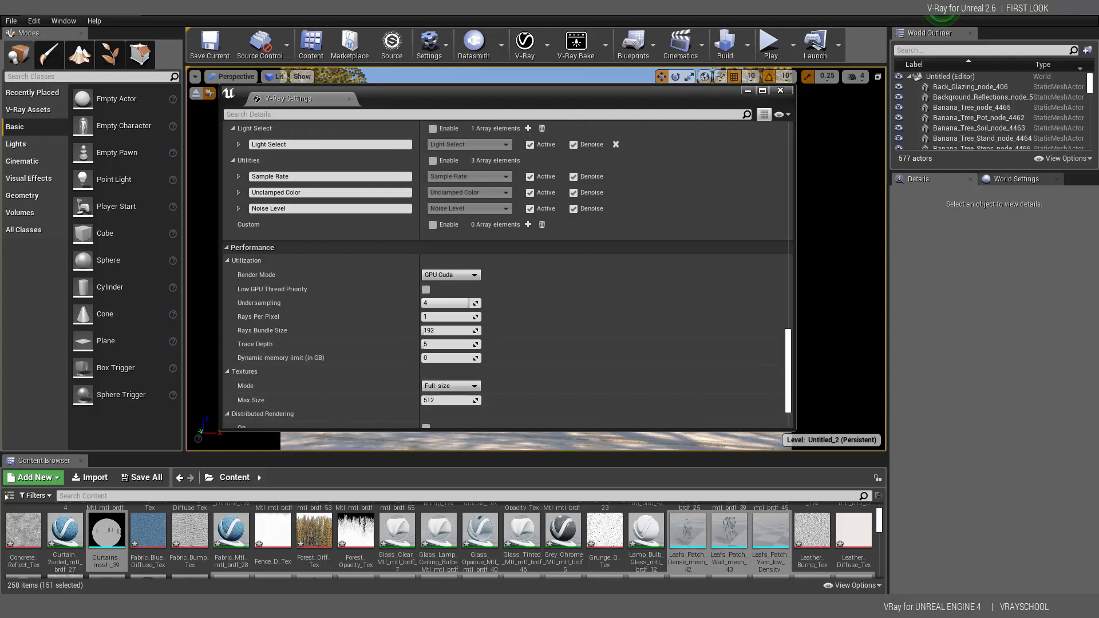
{"action": "scroll", "coordinate": [792, 370], "scroll_direction": "down", "scroll_amount": 1}
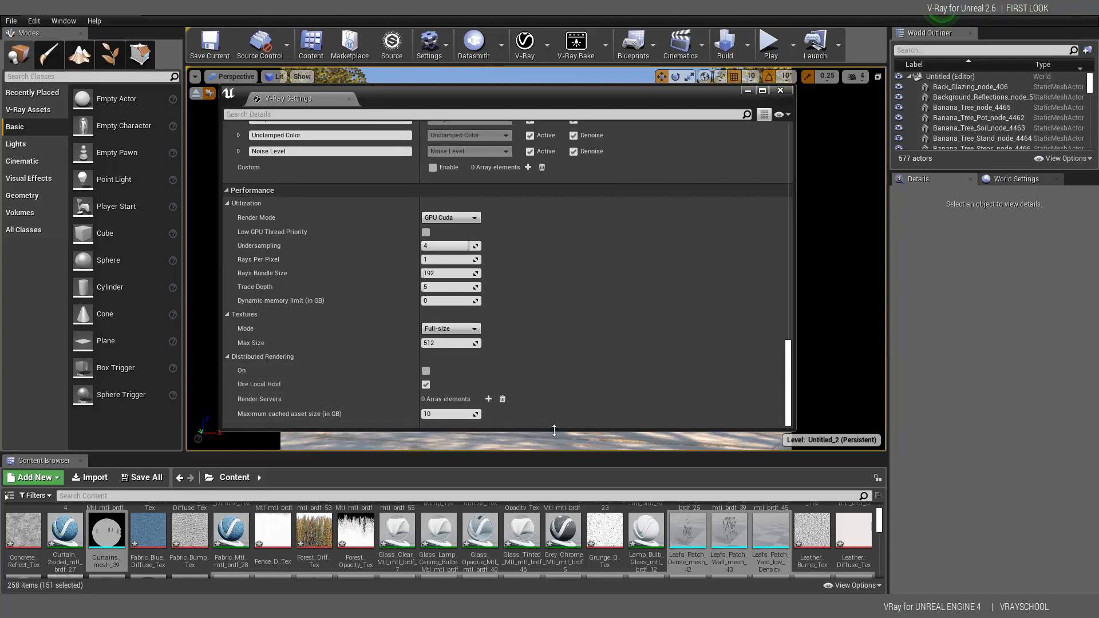
{"action": "left_click", "coordinate": [781, 91]}
Open the V-Ray project settings, examine the general and CUDA GPU device options, and close them
{"action": "left_click", "coordinate": [548, 46]}
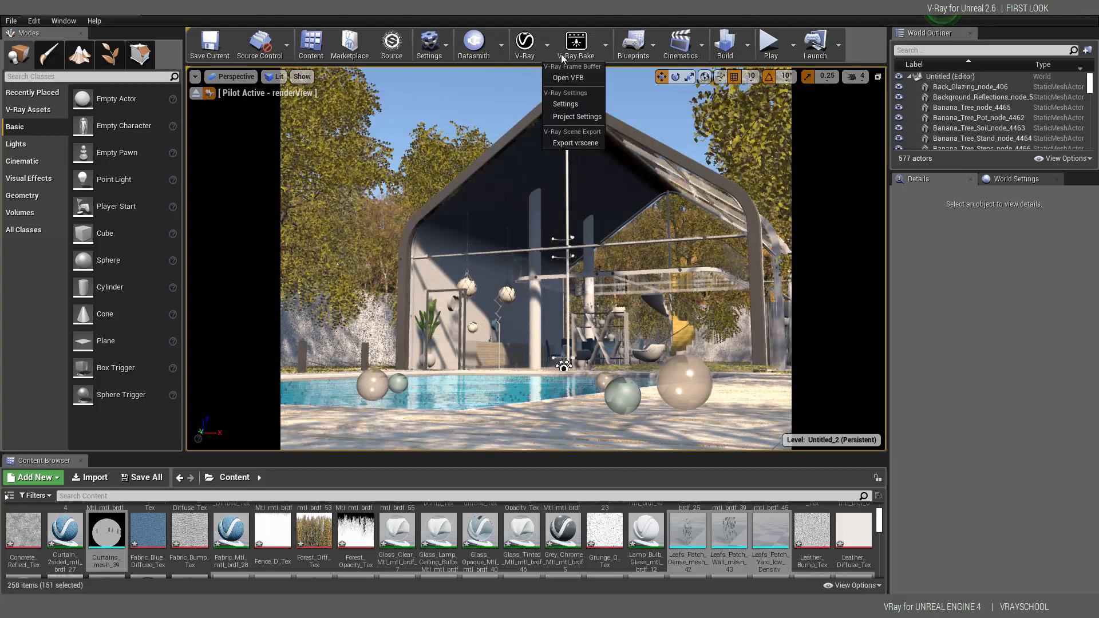
{"action": "left_click", "coordinate": [582, 116]}
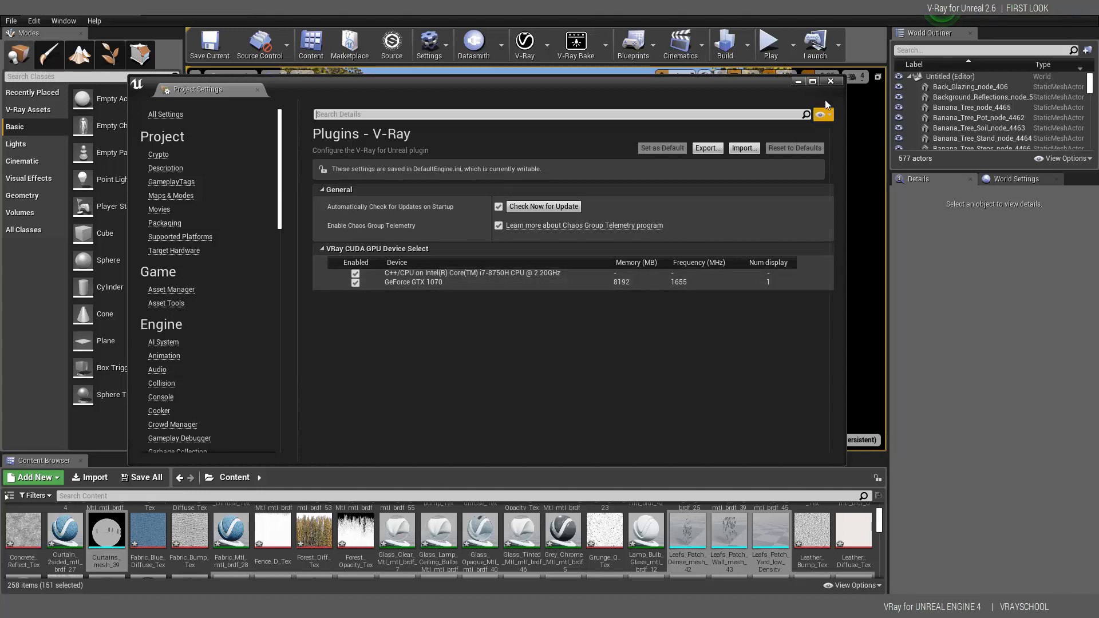
{"action": "left_click", "coordinate": [830, 81]}
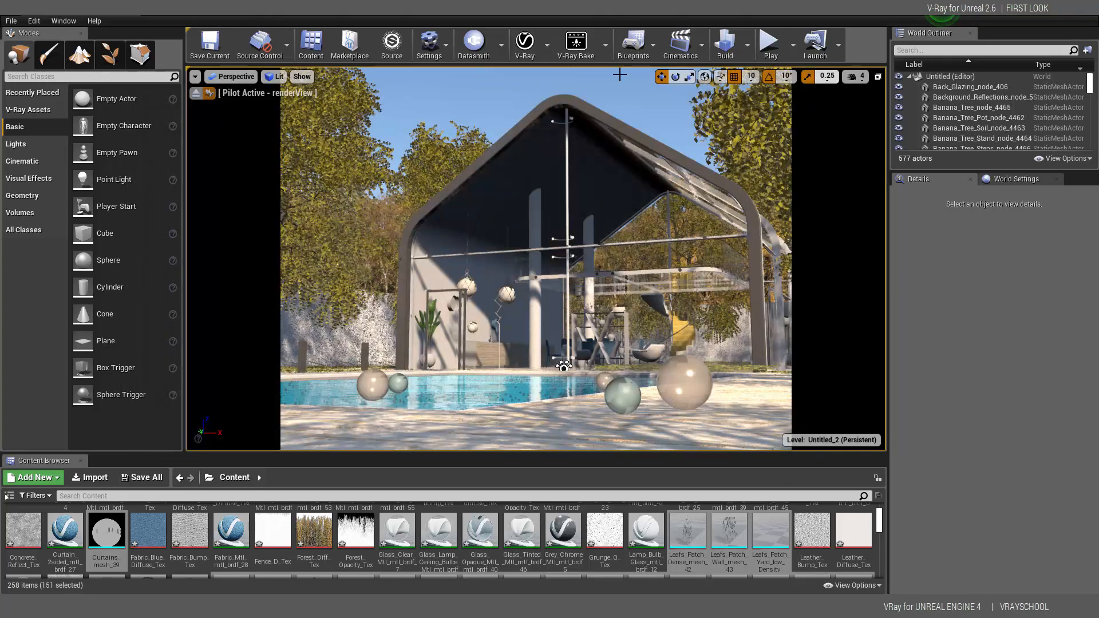
Look over the V-Ray scene export command, and open the V-Ray Bake settings to review the lightmap atlas resolution presets
{"action": "left_click", "coordinate": [548, 46]}
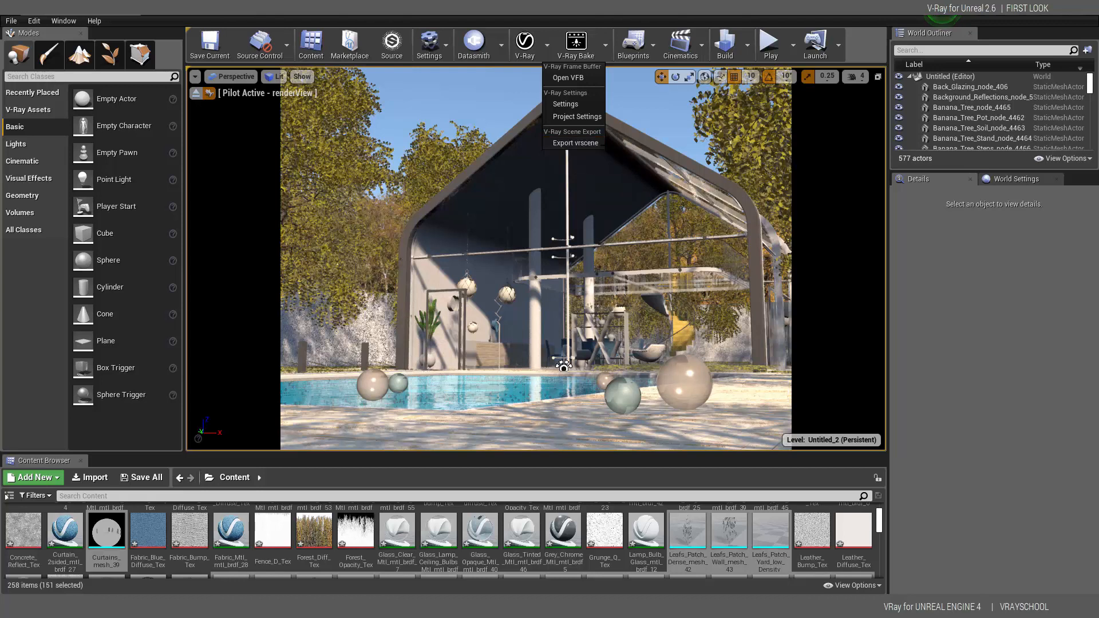
{"action": "left_click", "coordinate": [606, 46]}
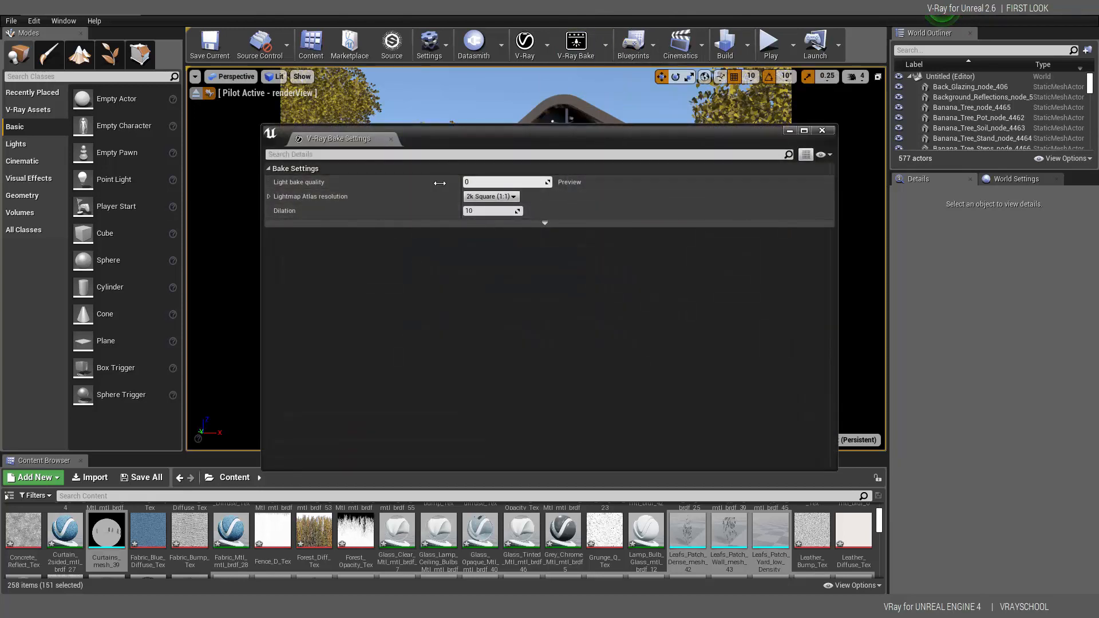
{"action": "left_click", "coordinate": [500, 197]}
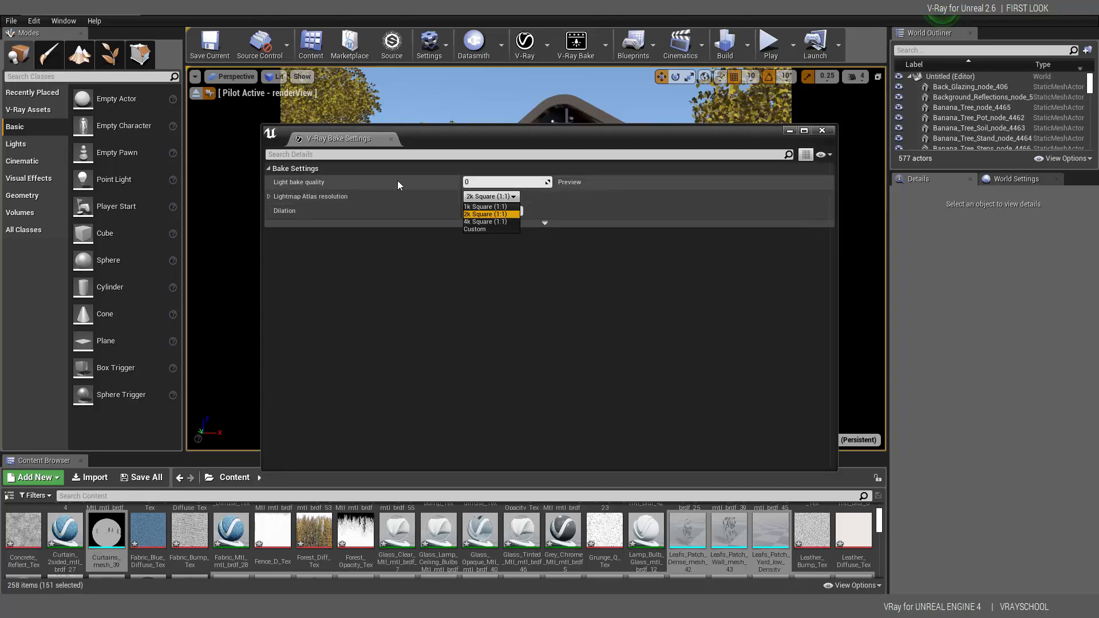
Set the light bake quality to 2 (High)
{"action": "left_click", "coordinate": [498, 182]}
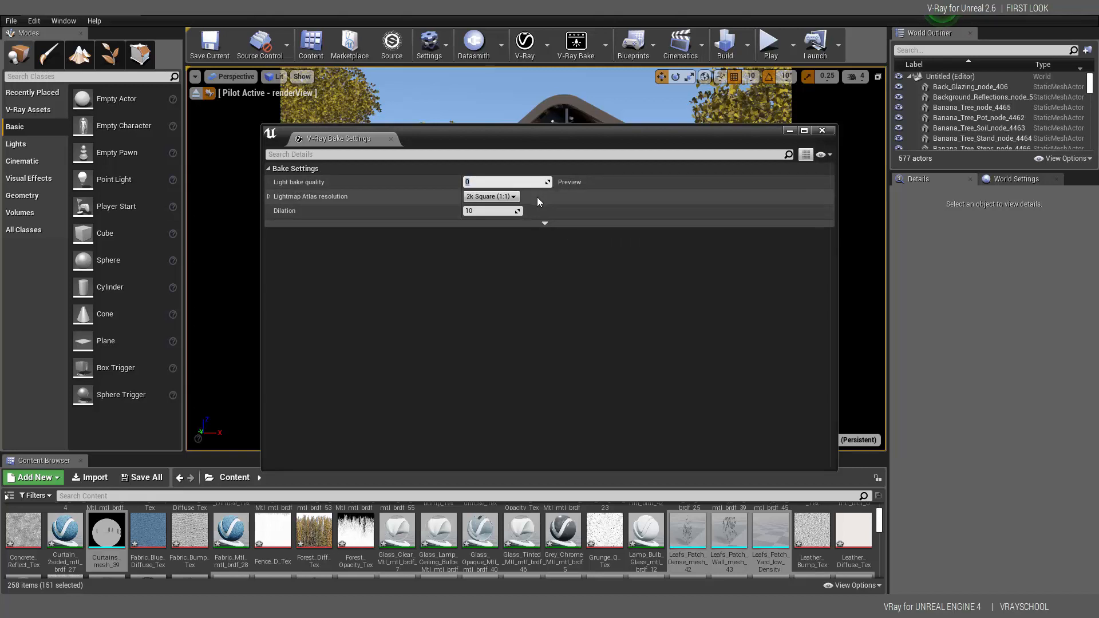
{"action": "type", "text": "1"}
{"action": "key", "text": "Return"}
{"action": "left_click_drag", "start_coordinate": [489, 184], "coordinate": [463, 184]}
{"action": "left_click", "coordinate": [476, 182]}
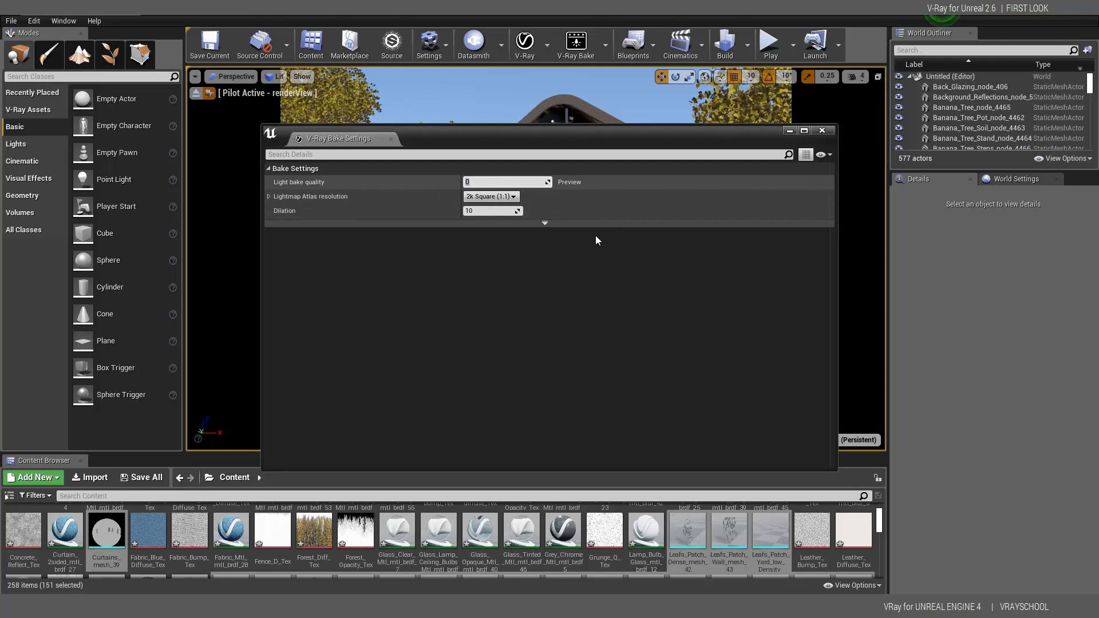
{"action": "type", "text": "2"}
{"action": "key", "text": "Return"}
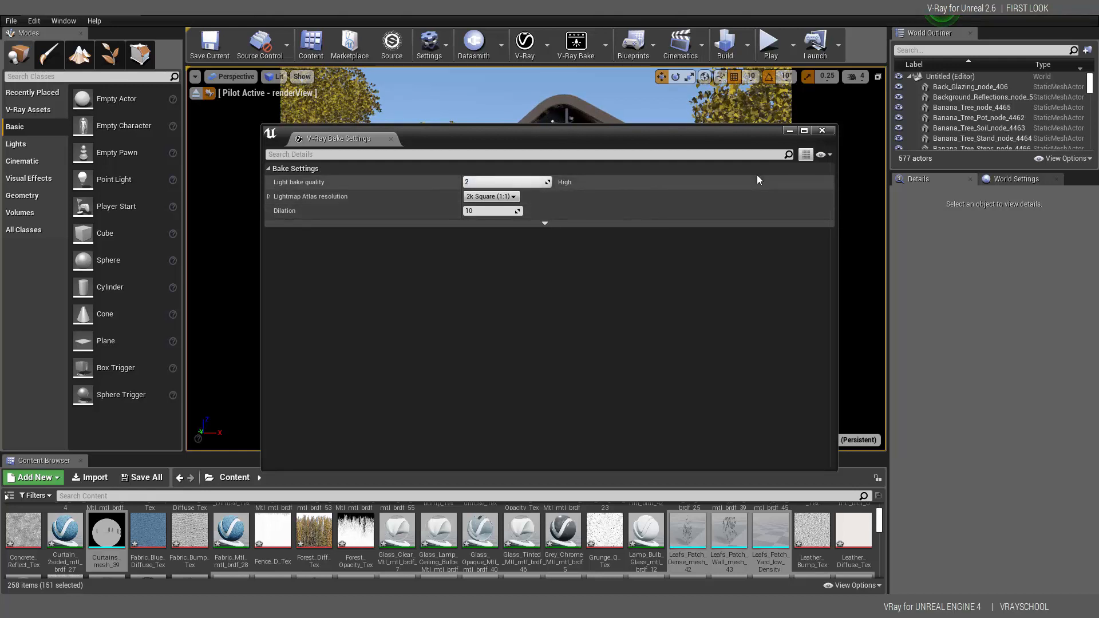
Set the light bake quality to 1 (Medium) and the lightmap atlas resolution to 4k Square (1:1), and close the bake settings
{"action": "left_click", "coordinate": [473, 184]}
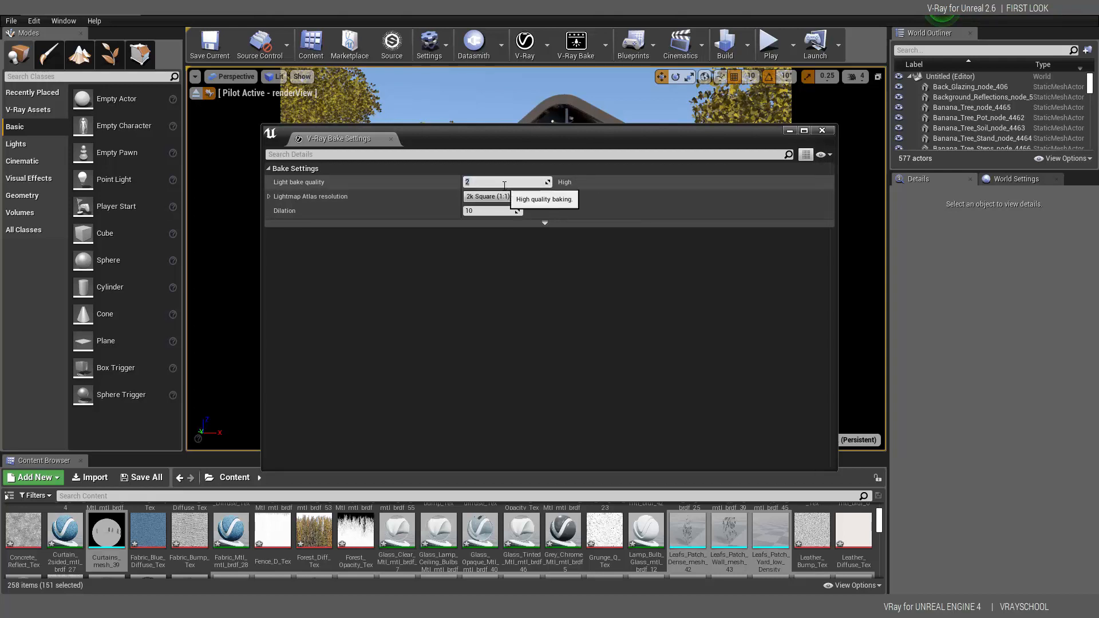
{"action": "type", "text": "1"}
{"action": "key", "text": "Return"}
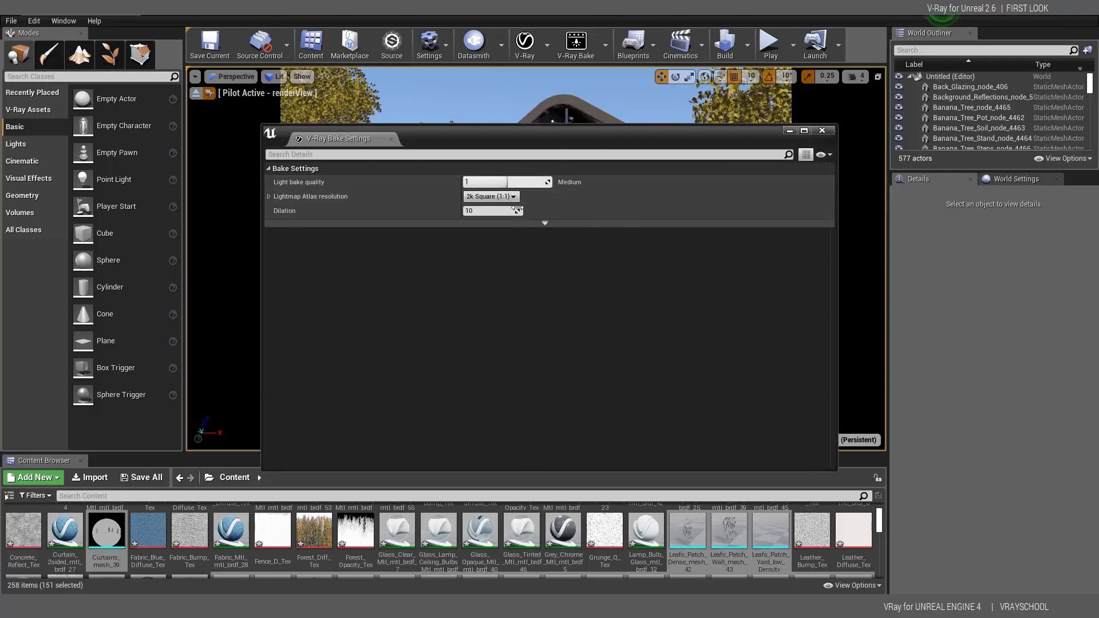
{"action": "left_click", "coordinate": [500, 197]}
{"action": "left_click", "coordinate": [495, 218]}
{"action": "left_click_drag", "start_coordinate": [697, 135], "coordinate": [516, 119]}
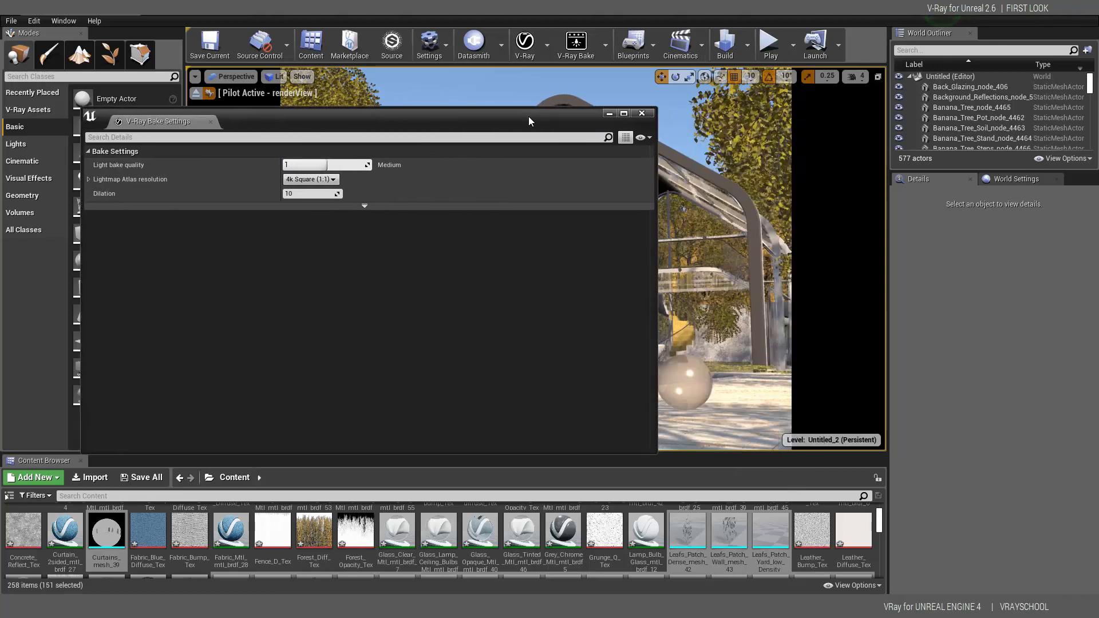
{"action": "left_click", "coordinate": [641, 114]}
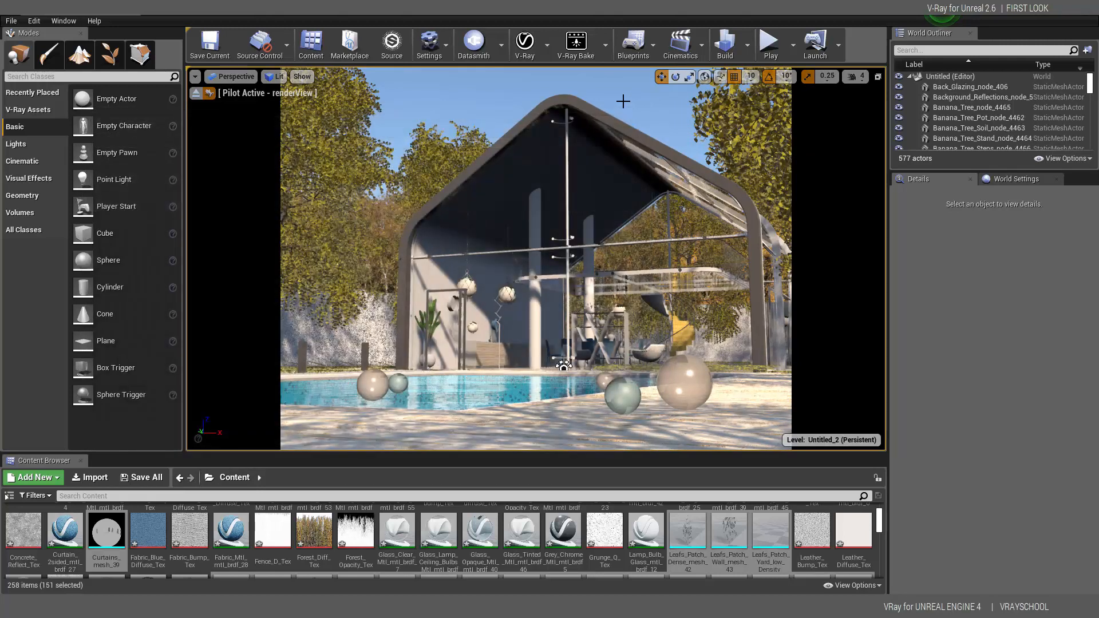
Start the V-Ray light bake and bring the whole frame buffer window into view
{"action": "left_click", "coordinate": [577, 45]}
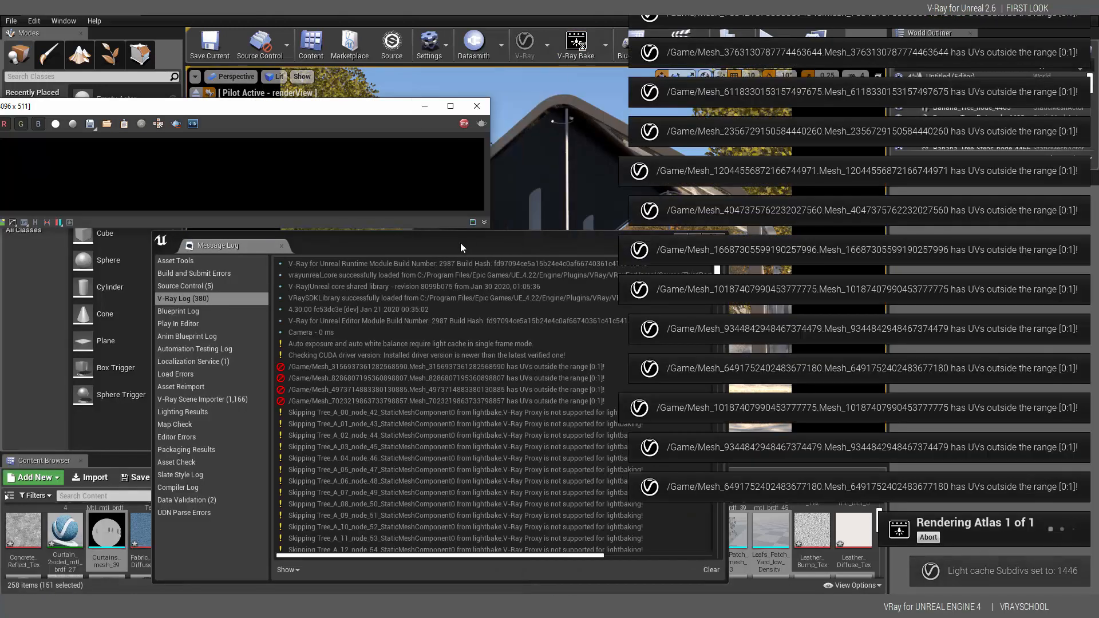
{"action": "left_click_drag", "start_coordinate": [289, 112], "coordinate": [555, 115]}
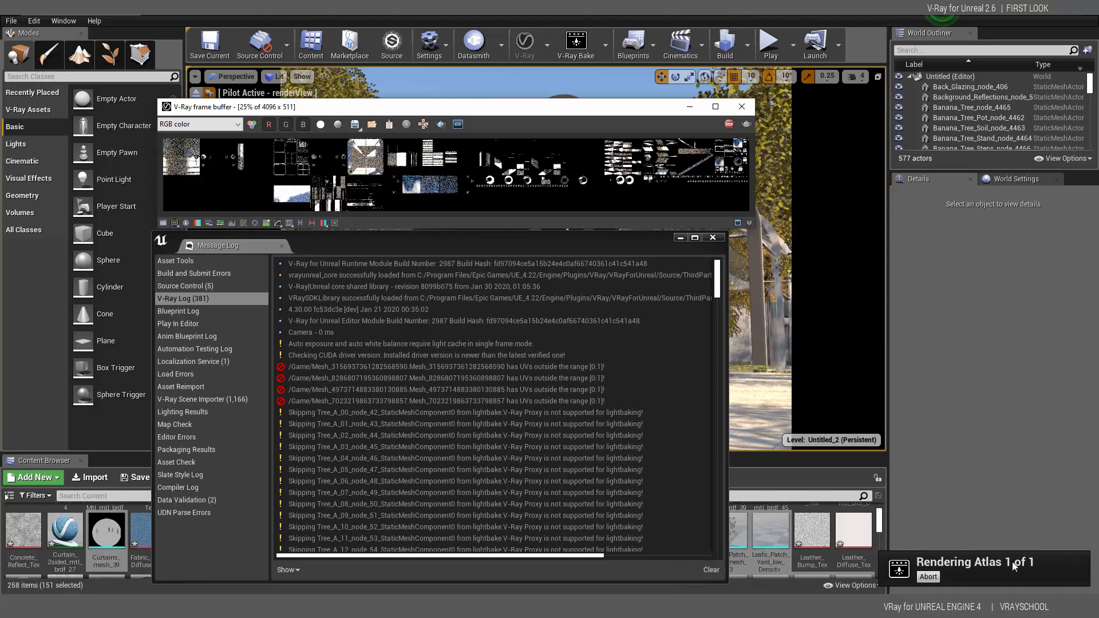
Enlarge the frame buffer window and inspect the lightmap atlas at 200% while it bakes
{"action": "scroll", "coordinate": [360, 162], "scroll_direction": "up", "scroll_amount": 3}
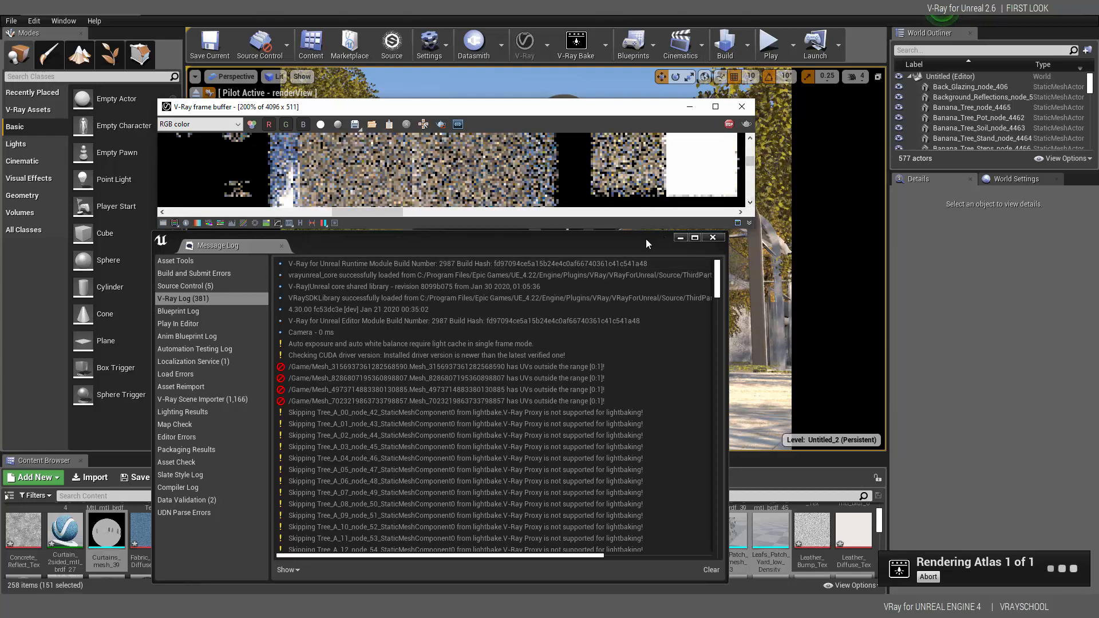
{"action": "left_click_drag", "start_coordinate": [646, 239], "coordinate": [706, 326]}
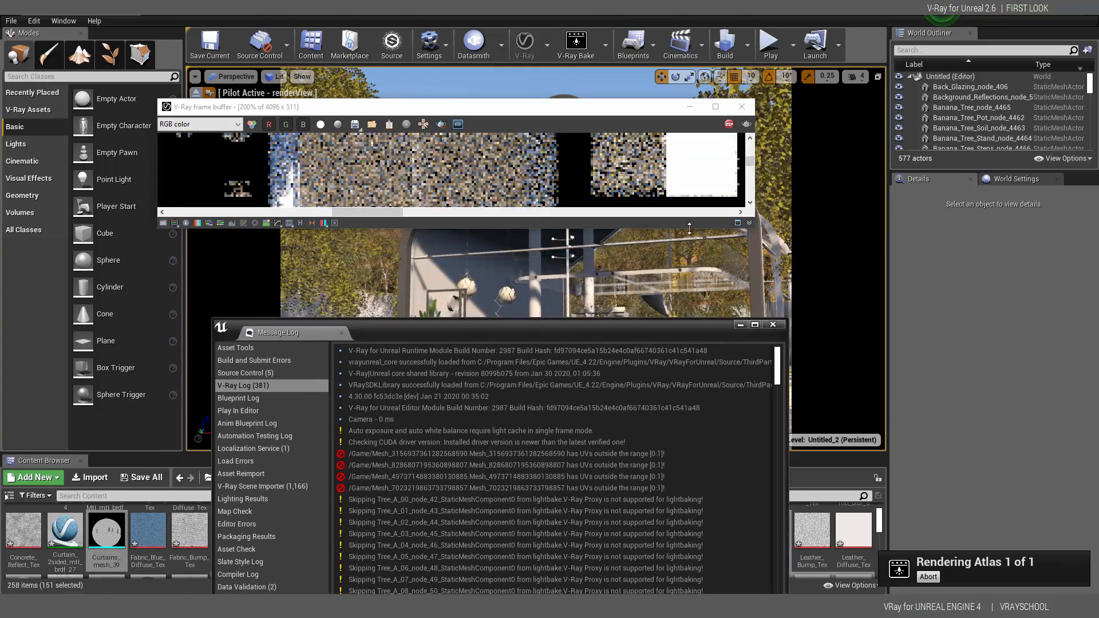
{"action": "left_click_drag", "start_coordinate": [757, 229], "coordinate": [1006, 490]}
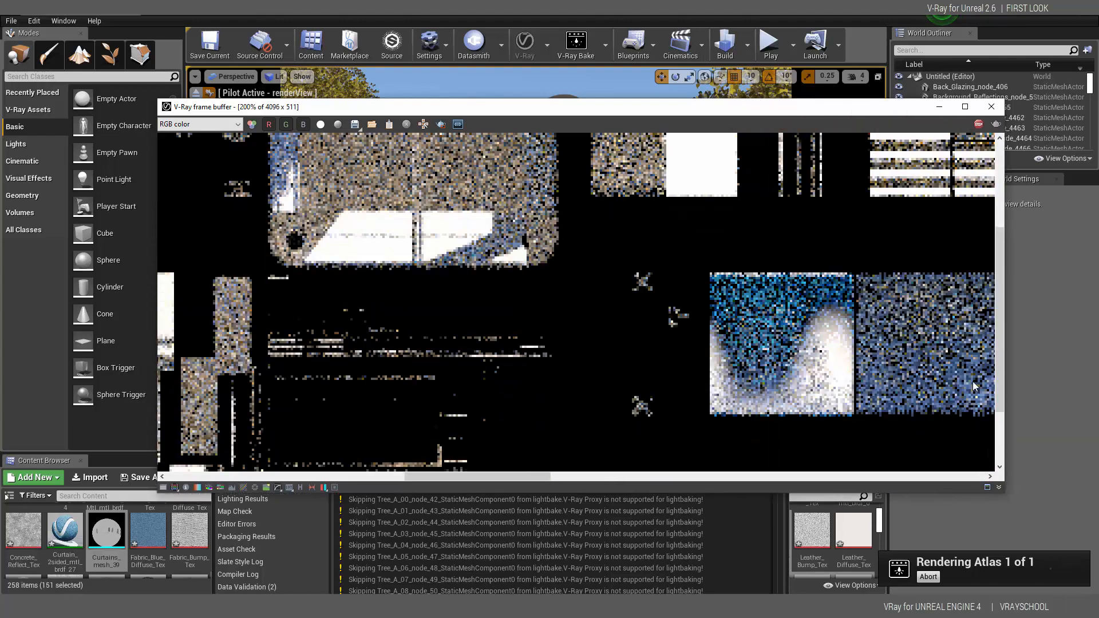
{"action": "left_click_drag", "start_coordinate": [1001, 312], "coordinate": [995, 228]}
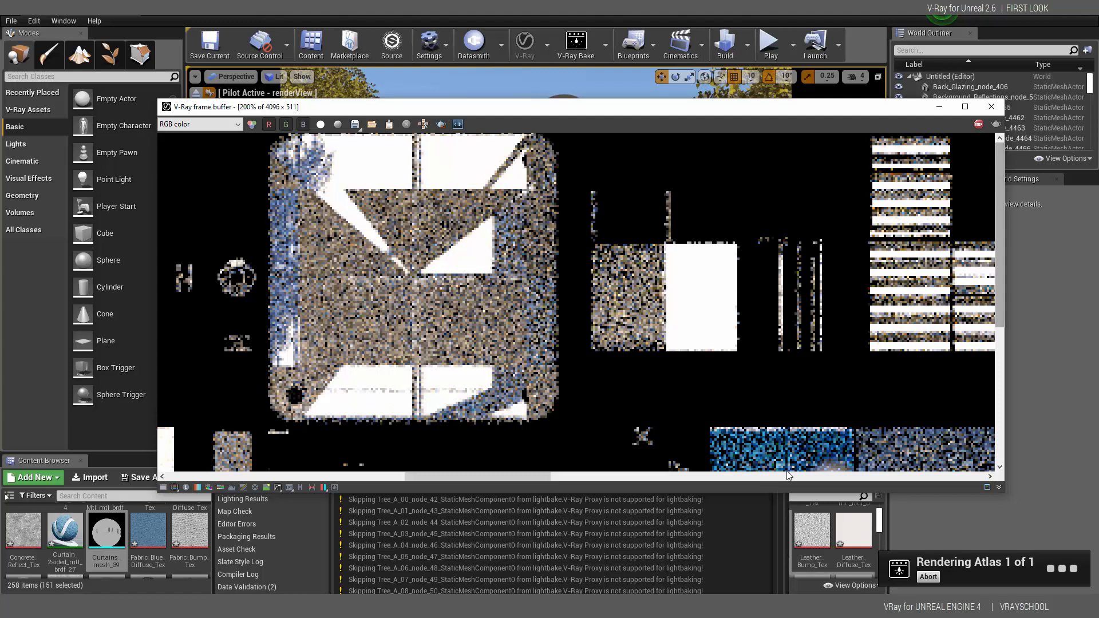
{"action": "left_click_drag", "start_coordinate": [527, 475], "coordinate": [293, 384]}
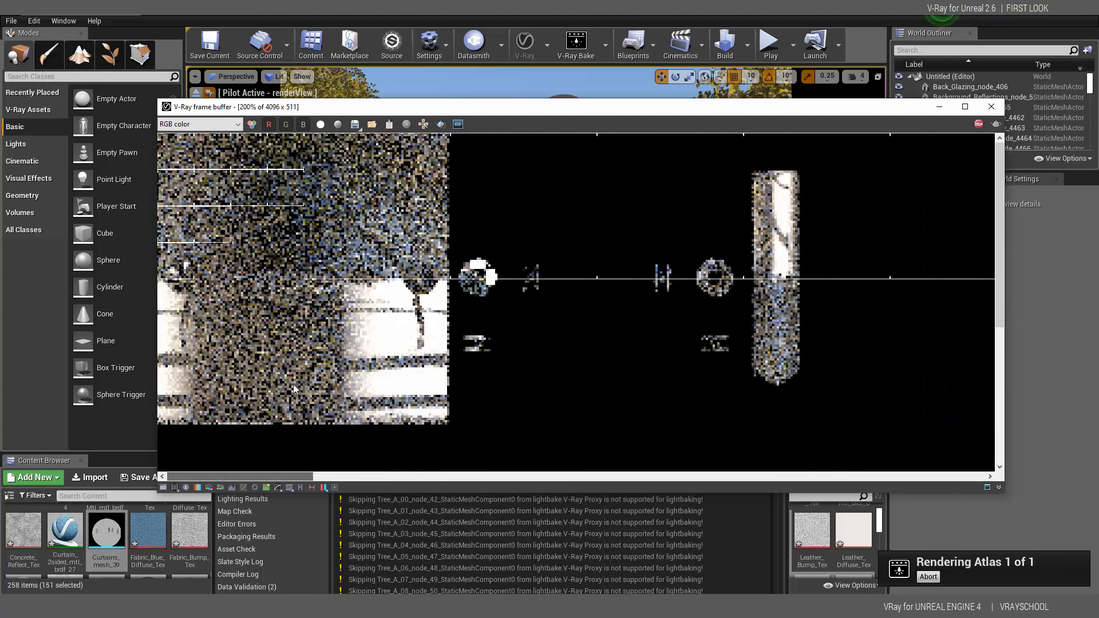
Inspect the whole width of the baking lightmap atlas at 100% and zoom out to 50%
{"action": "scroll", "coordinate": [320, 317], "scroll_direction": "down", "scroll_amount": 1}
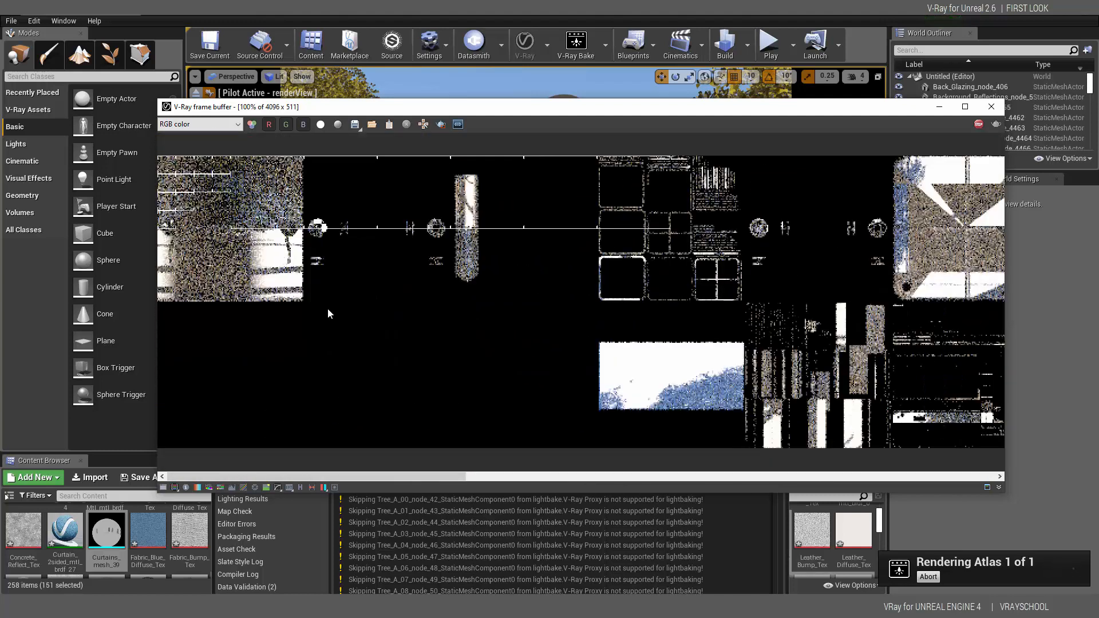
{"action": "left_click", "coordinate": [631, 475]}
{"action": "left_click_drag", "start_coordinate": [491, 475], "coordinate": [131, 446]}
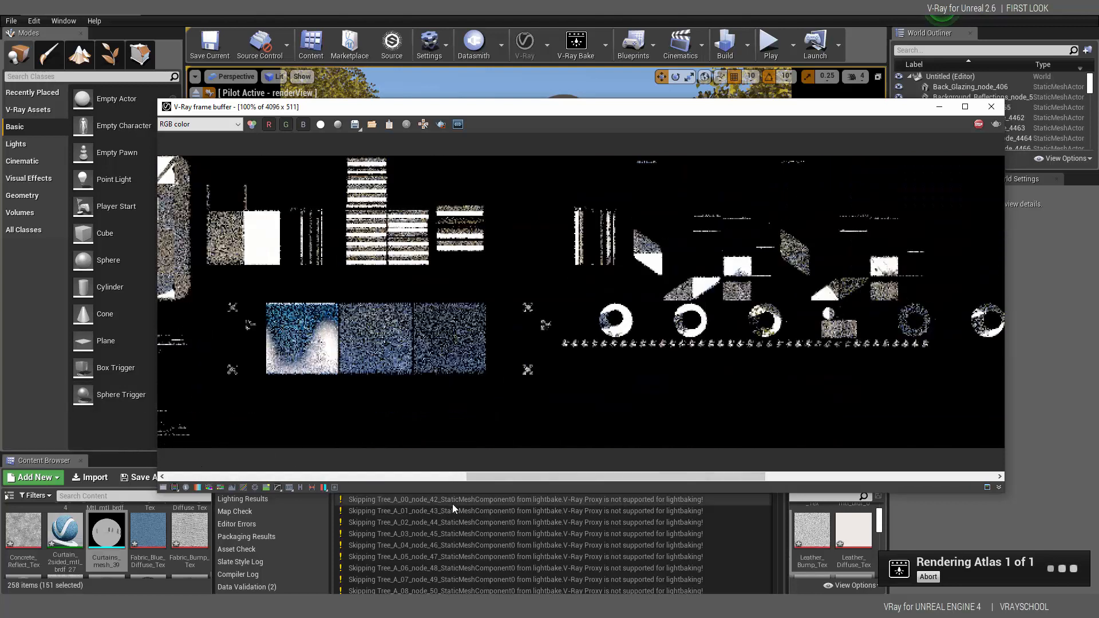
{"action": "left_click_drag", "start_coordinate": [494, 475], "coordinate": [306, 359]}
{"action": "scroll", "coordinate": [304, 360], "scroll_direction": "down", "scroll_amount": 1}
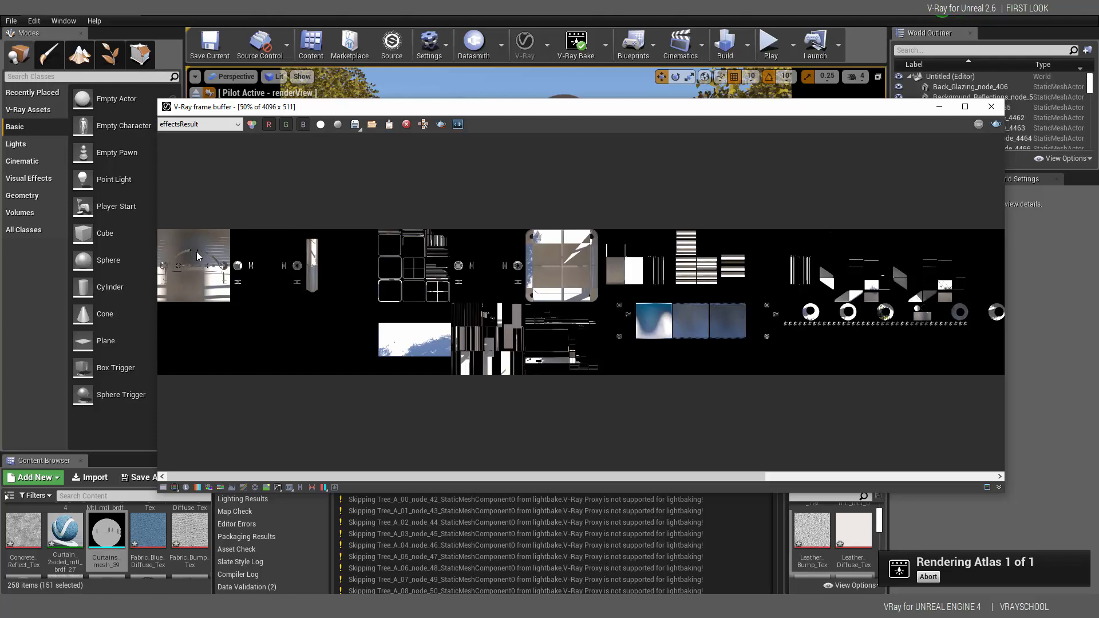
Examine the effectsResult channel of the lightmap atlas at up to 200%, including the rounded panel's baked light and shadow
{"action": "scroll", "coordinate": [204, 258], "scroll_direction": "up", "scroll_amount": 3}
{"action": "scroll", "coordinate": [204, 259], "scroll_direction": "down", "scroll_amount": 1}
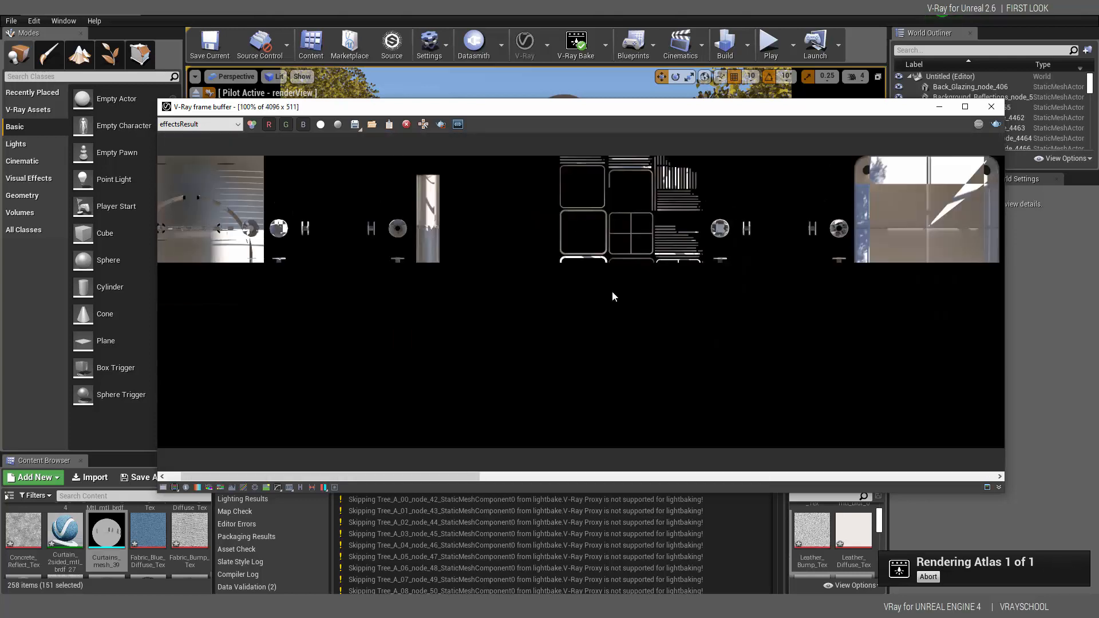
{"action": "scroll", "coordinate": [884, 231], "scroll_direction": "down", "scroll_amount": 1}
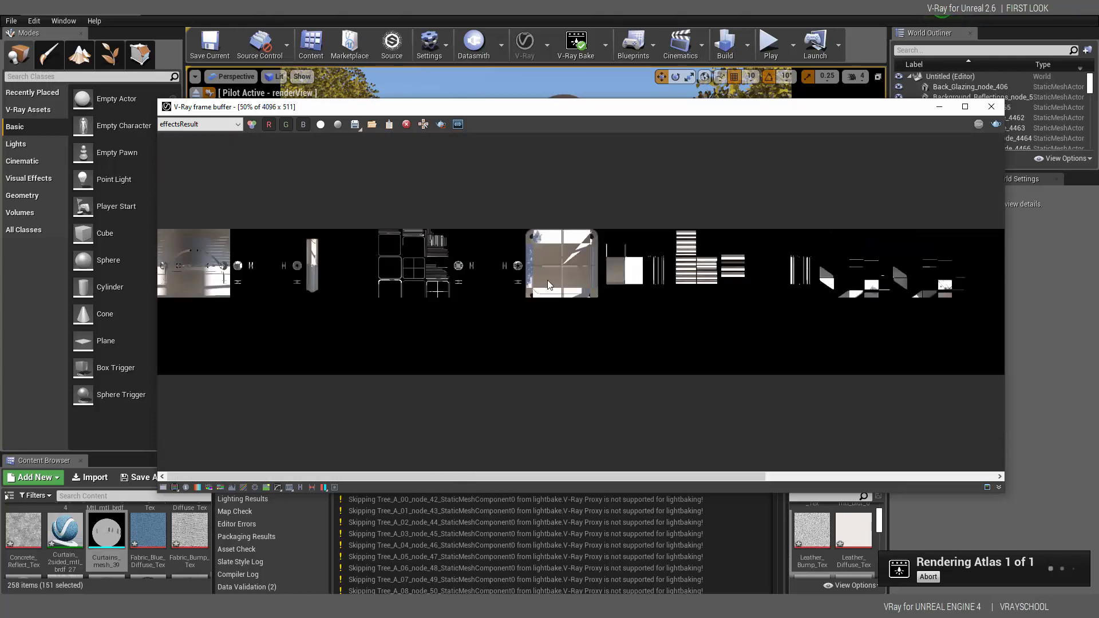
{"action": "scroll", "coordinate": [548, 285], "scroll_direction": "up", "scroll_amount": 2}
{"action": "left_click_drag", "start_coordinate": [1002, 347], "coordinate": [998, 246]}
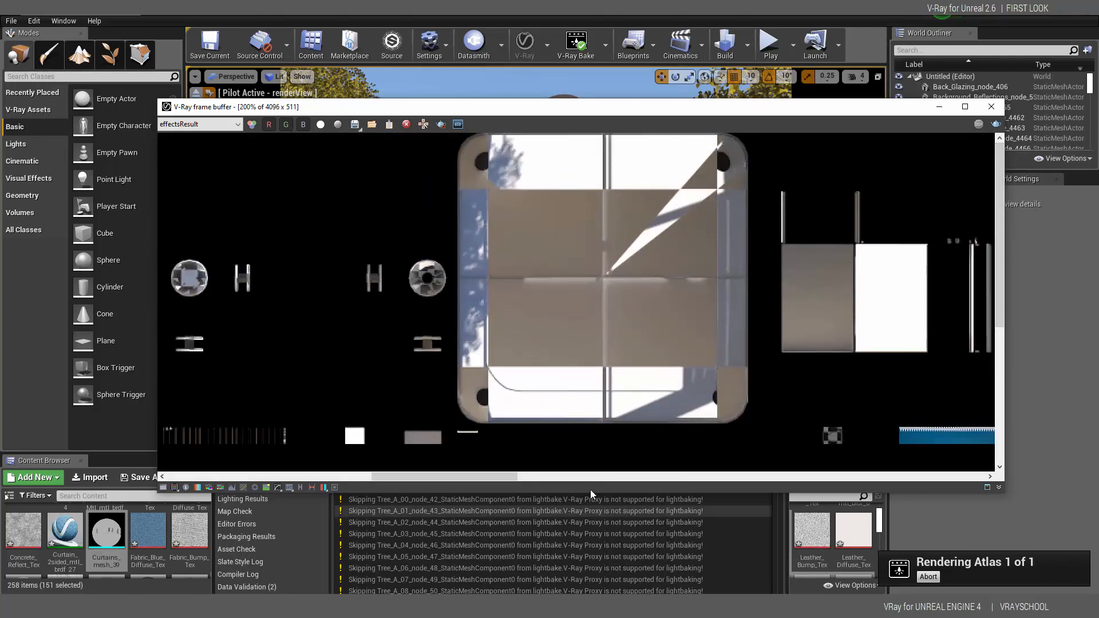
{"action": "left_click_drag", "start_coordinate": [476, 474], "coordinate": [190, 438]}
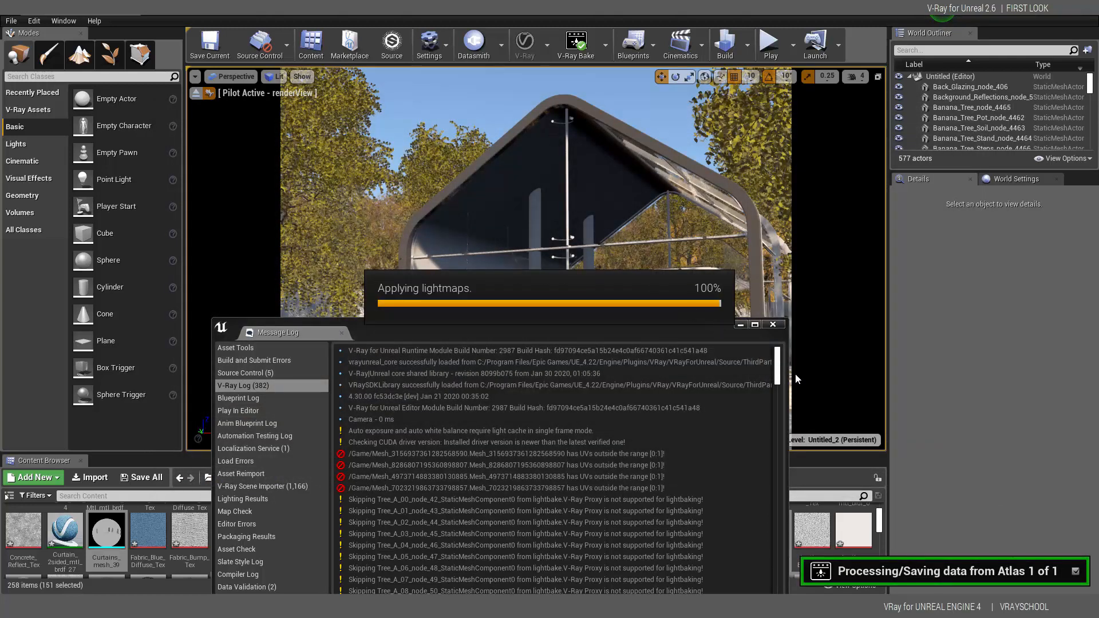
Close the message log, walk through the baked scene in play mode into the house, and end the session
{"action": "left_click", "coordinate": [774, 325]}
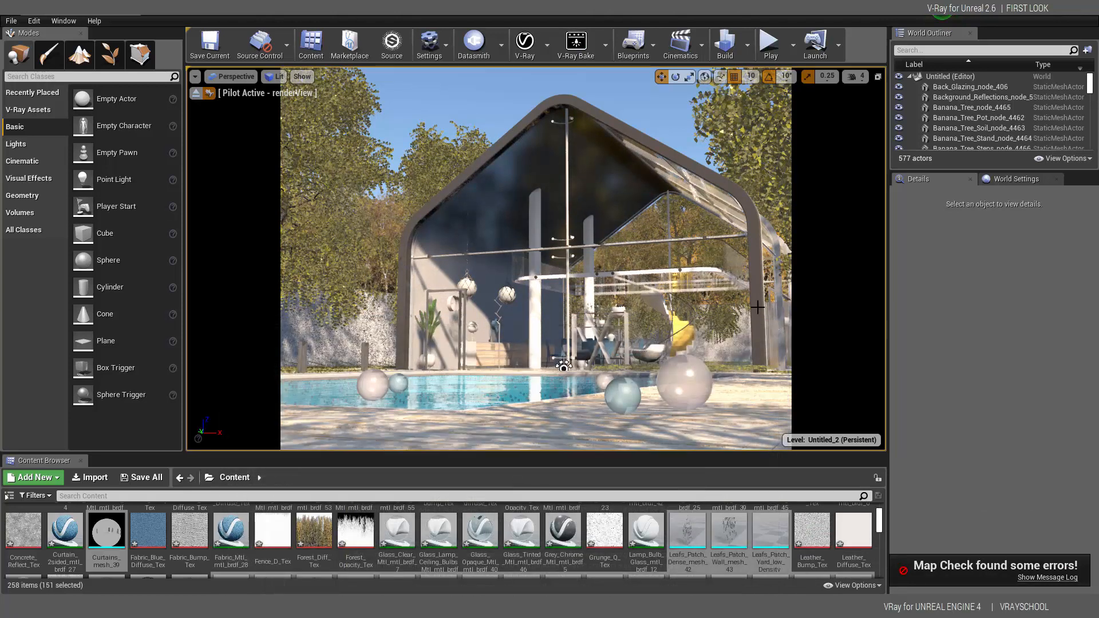
{"action": "left_click", "coordinate": [771, 44]}
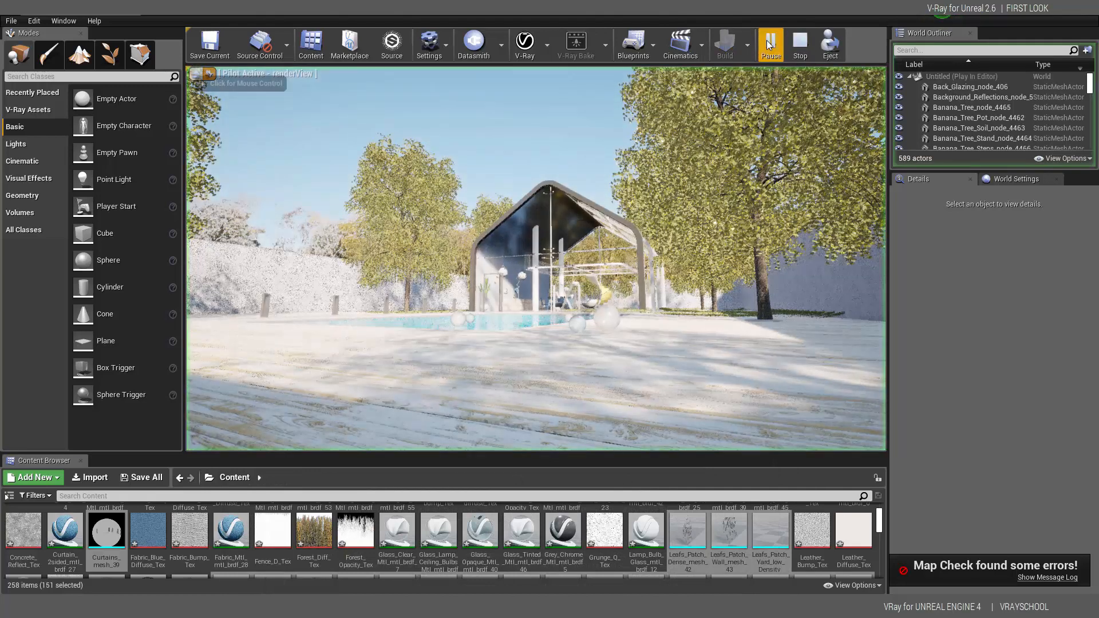
{"action": "left_click", "coordinate": [575, 280]}
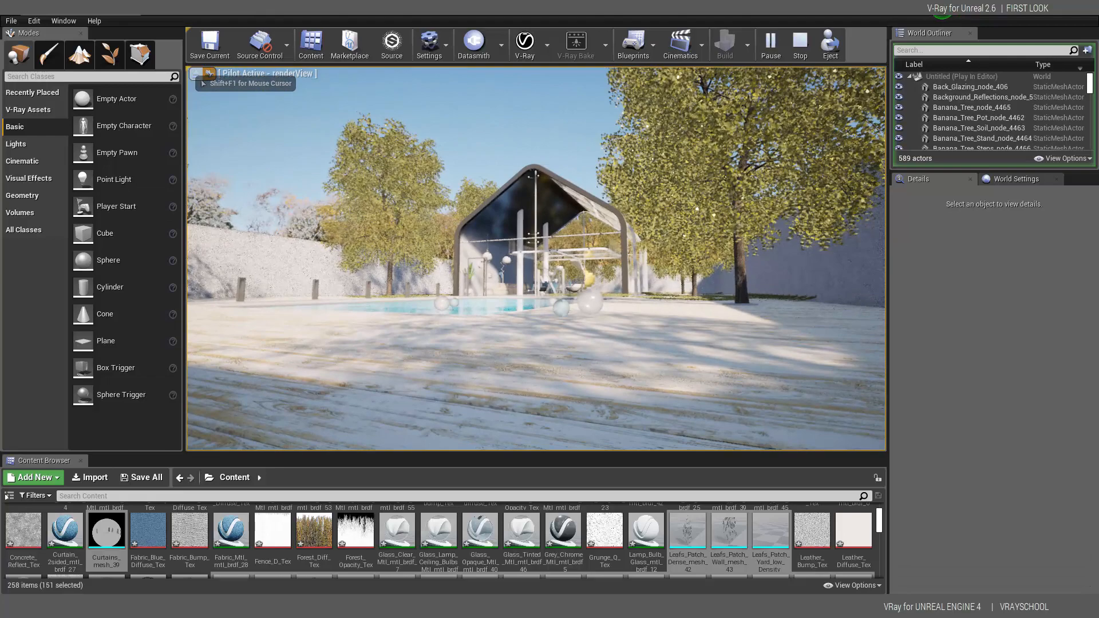
{"action": "key", "text": "w"}
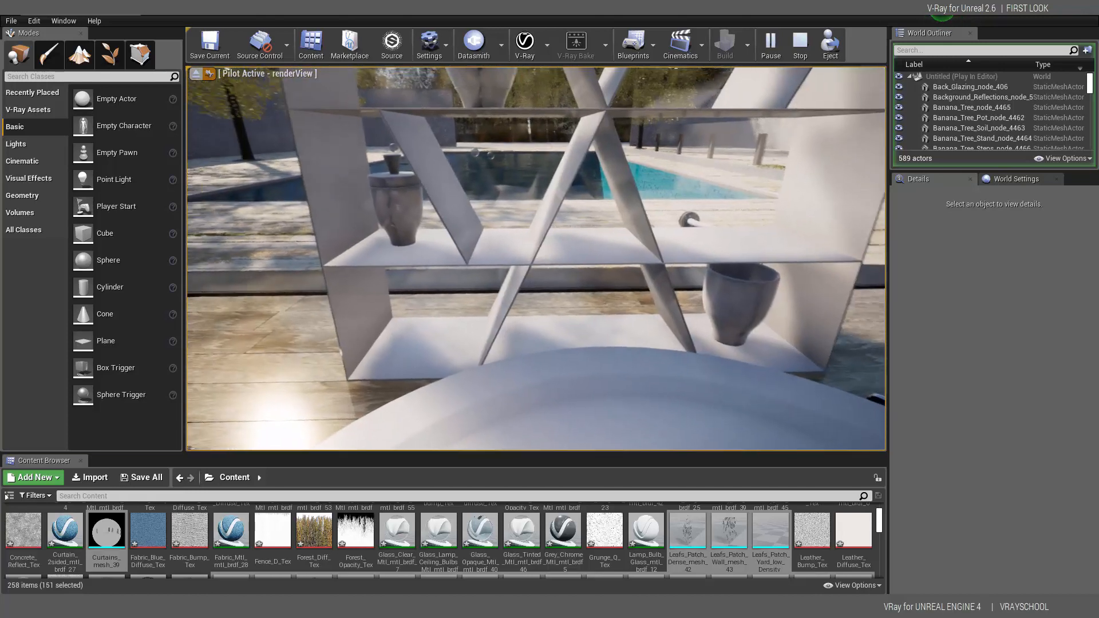
{"action": "key", "text": "Escape"}
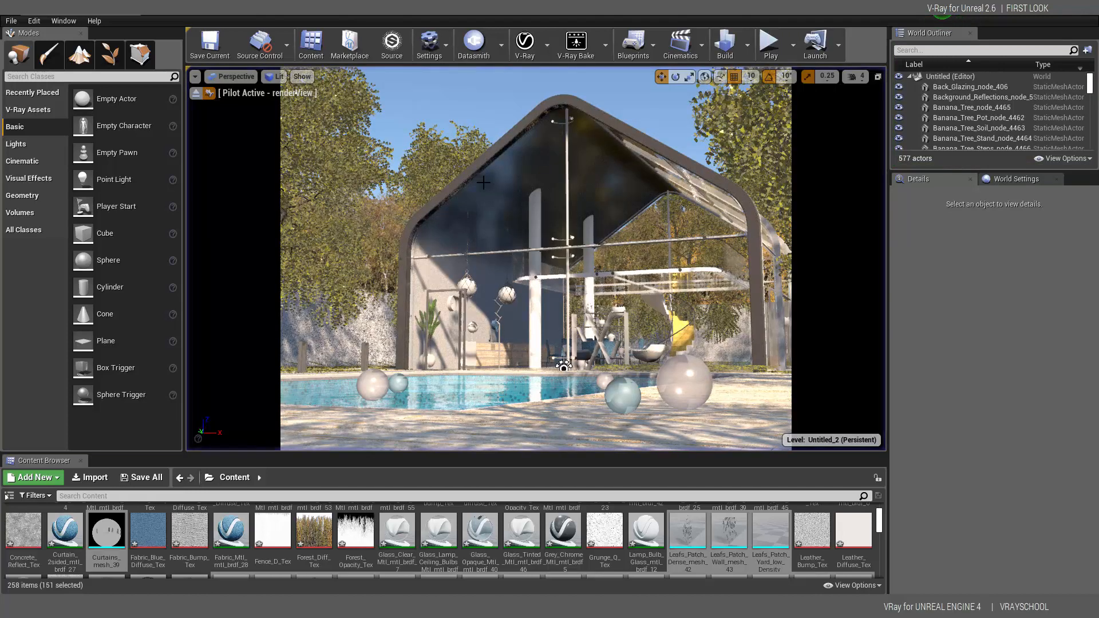
Switch the viewport's view mode to Lighting Only
{"action": "left_click", "coordinate": [276, 77]}
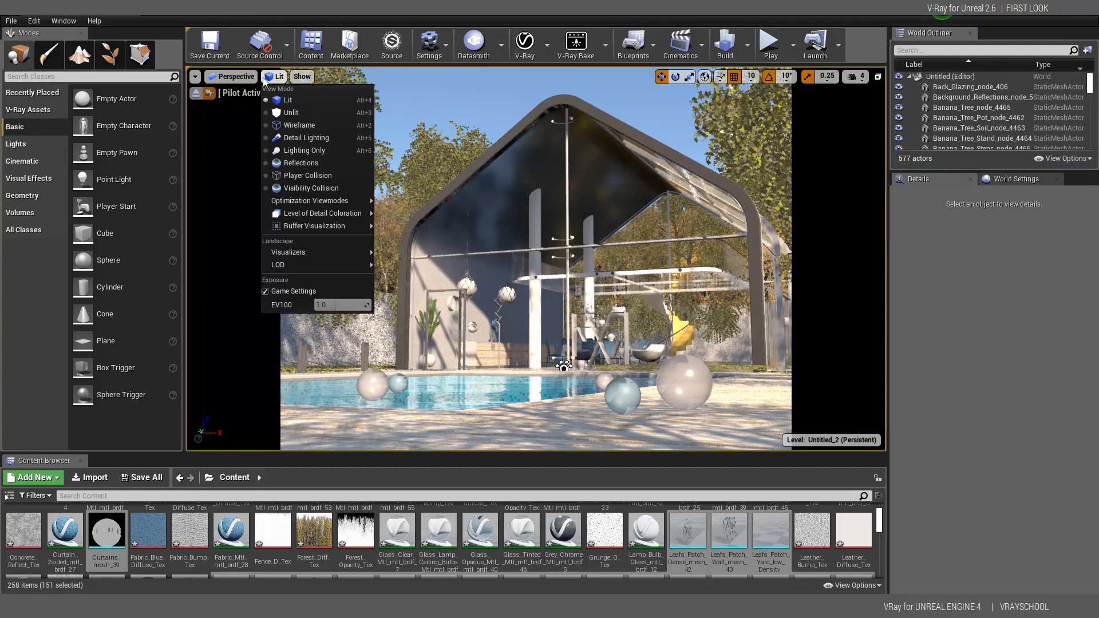
{"action": "left_click", "coordinate": [271, 81]}
{"action": "left_click", "coordinate": [277, 79]}
{"action": "left_click", "coordinate": [304, 150]}
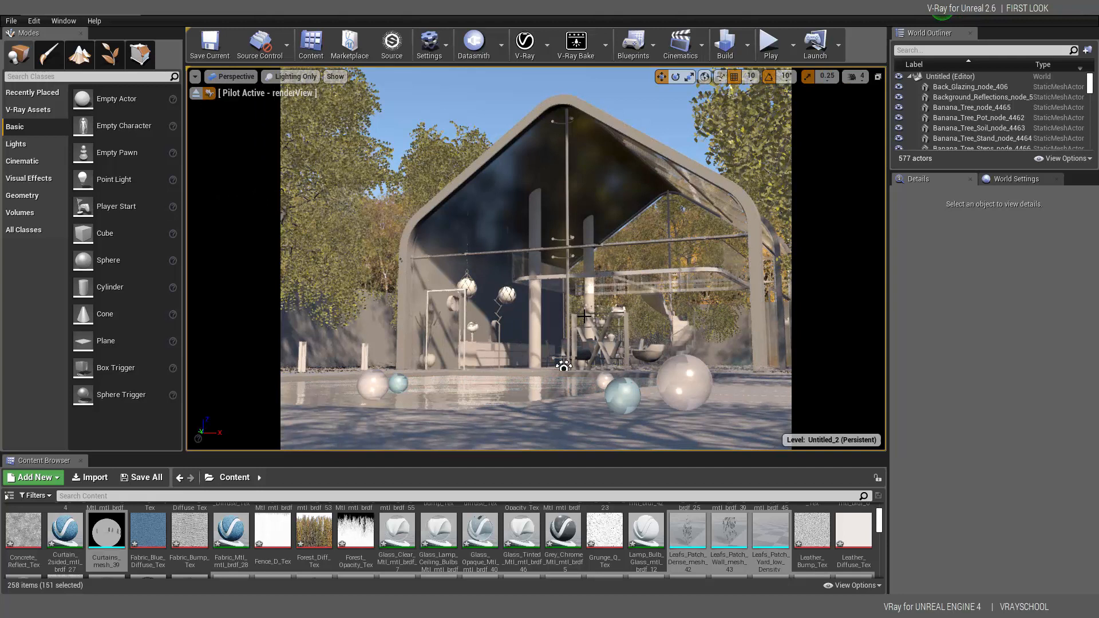
Run a brief play session, end it, and inspect the baked shadows on the rug under the dining chairs
{"action": "left_click", "coordinate": [769, 43]}
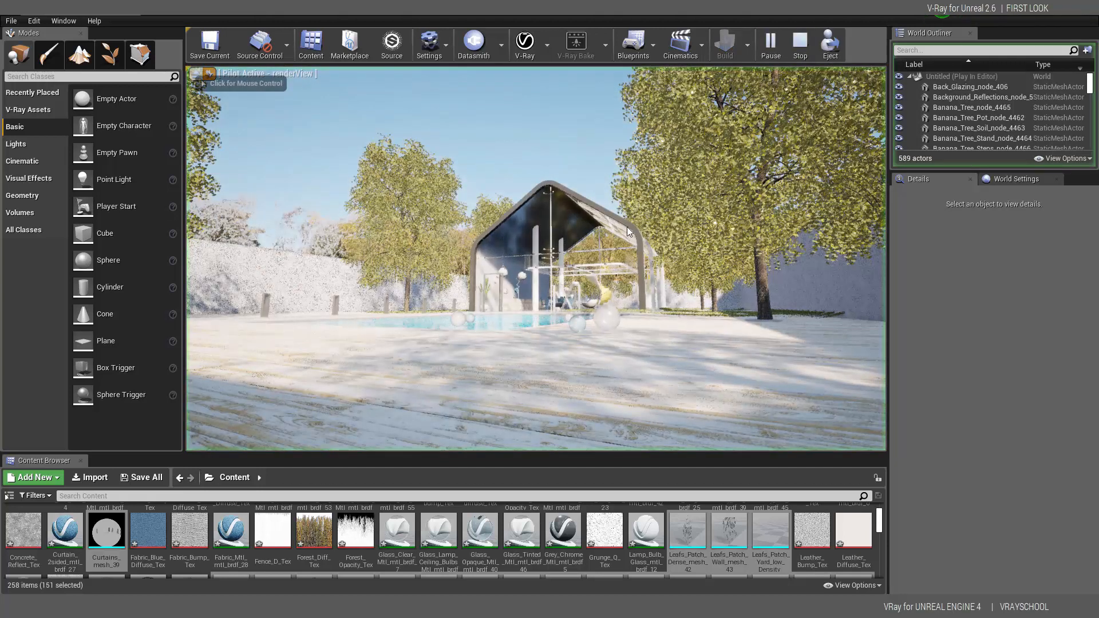
{"action": "key", "text": "Escape"}
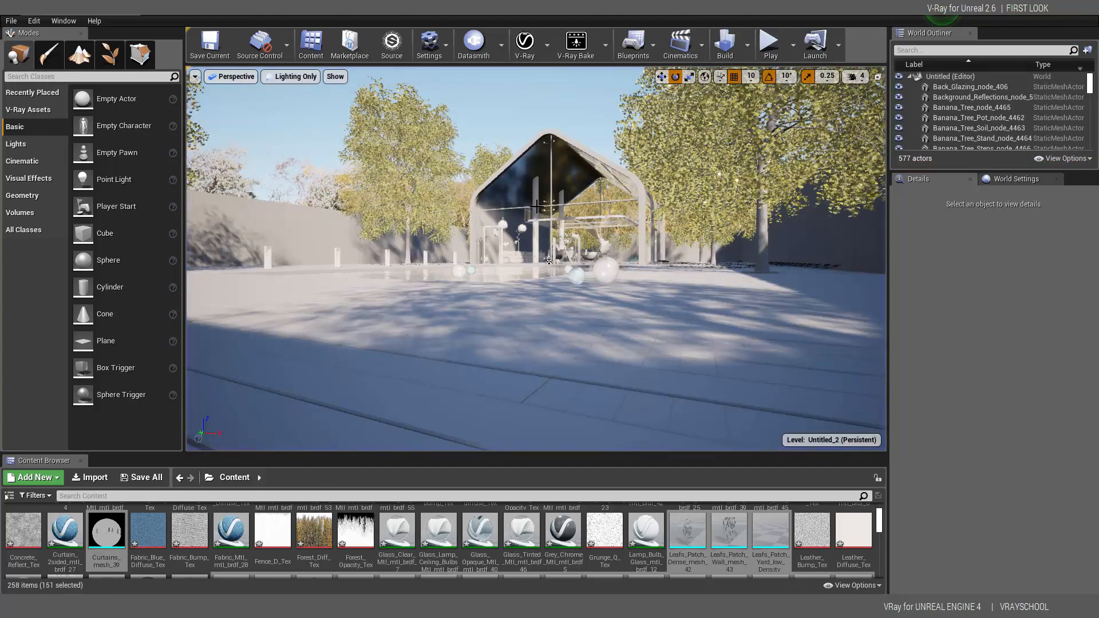
{"action": "left_click_drag", "start_coordinate": [569, 254], "coordinate": [453, 166]}
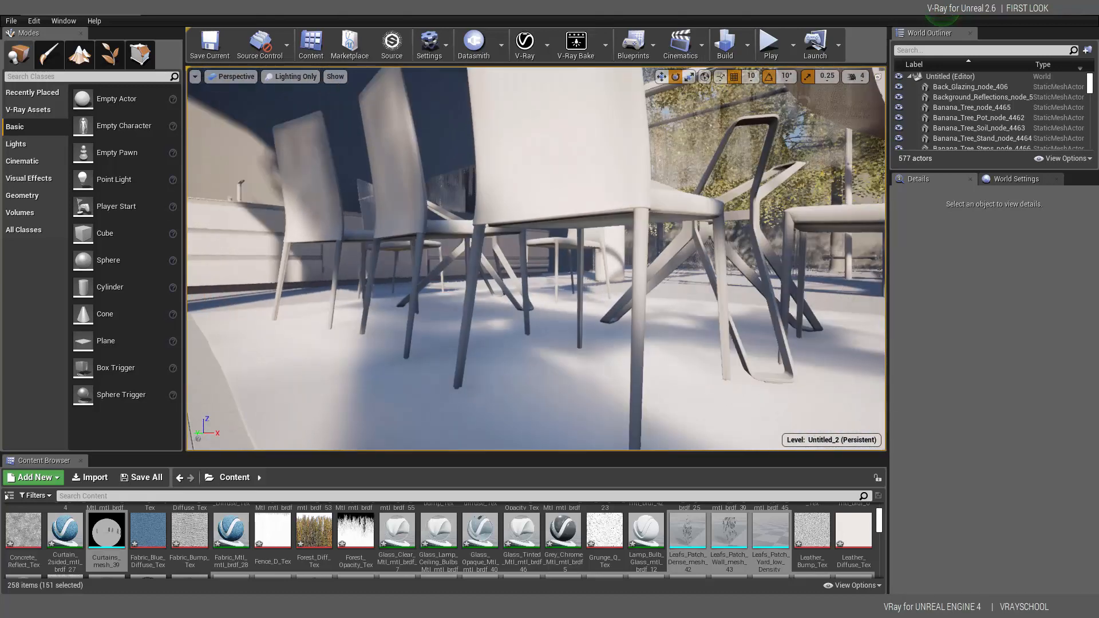
{"action": "left_click_drag", "start_coordinate": [432, 391], "coordinate": [401, 400]}
{"action": "right_click_drag", "start_coordinate": [401, 400], "coordinate": [487, 438]}
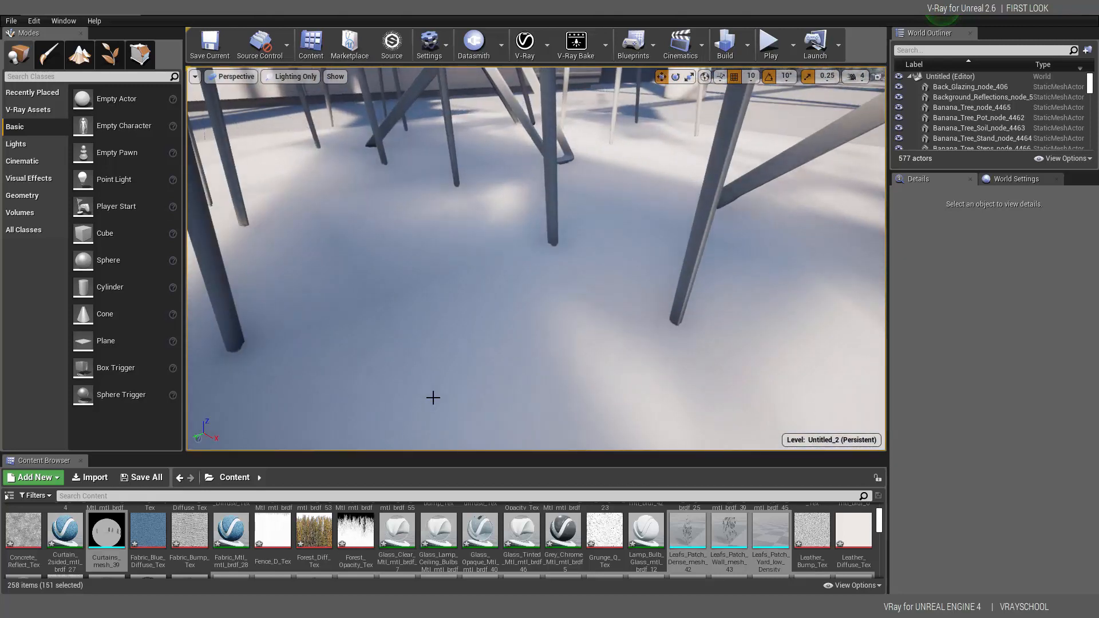
{"action": "left_click_drag", "start_coordinate": [434, 397], "coordinate": [418, 435]}
{"action": "left_click_drag", "start_coordinate": [452, 92], "coordinate": [414, 131]}
Switch the viewport to the Lightmap Density optimization view mode
{"action": "left_click", "coordinate": [281, 79]}
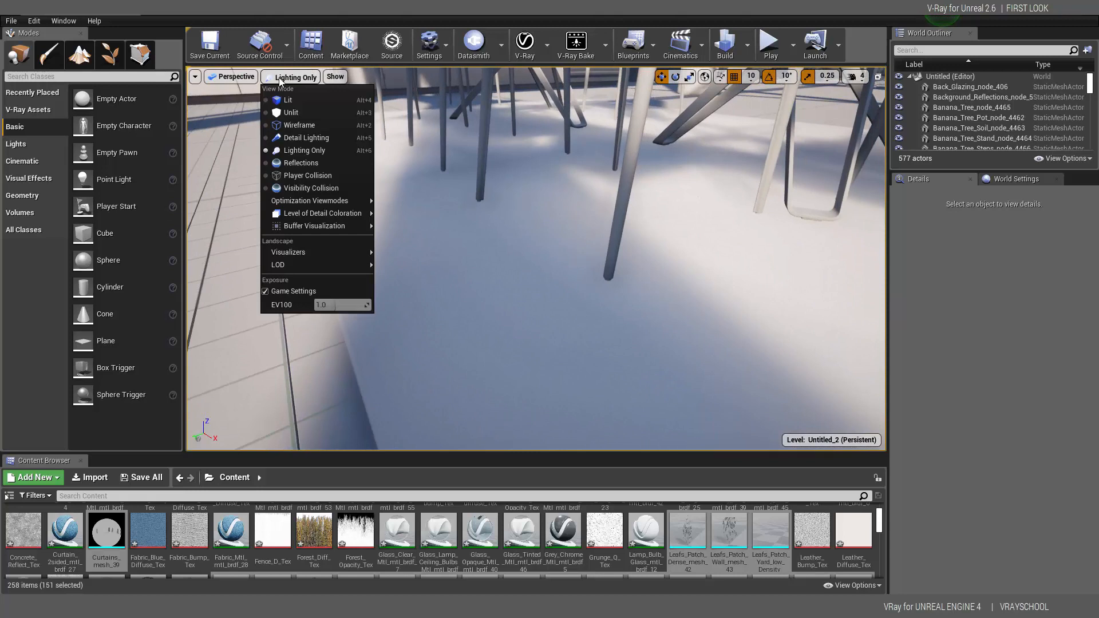
{"action": "mouse_move", "coordinate": [305, 201]}
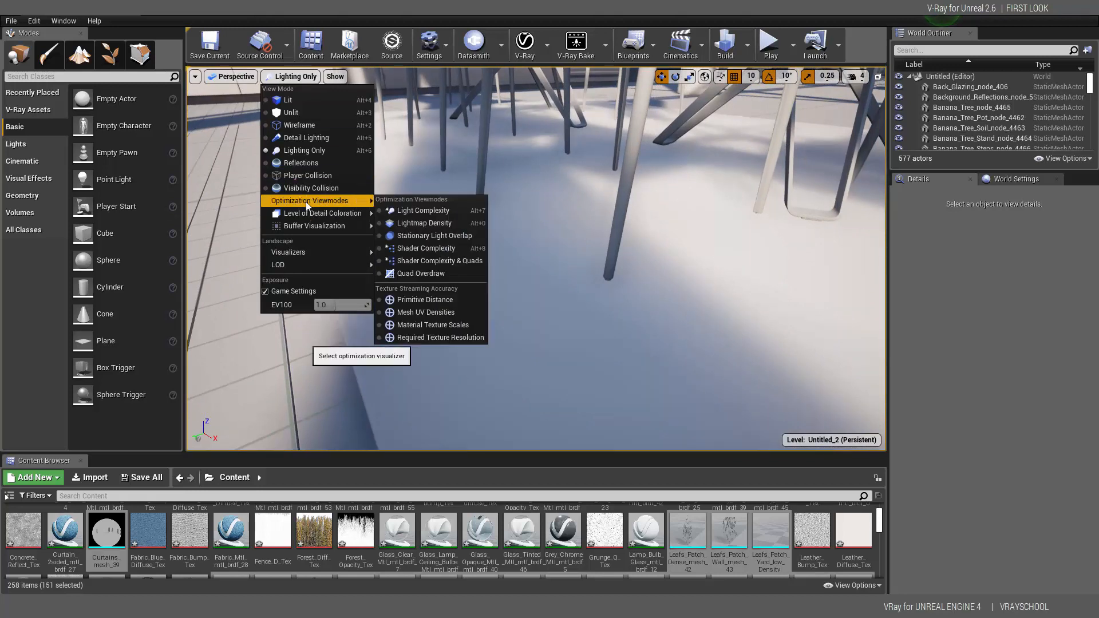
{"action": "left_click", "coordinate": [438, 223]}
Select the rug under the dining table and enable its light map resolution override
{"action": "left_click", "coordinate": [477, 257]}
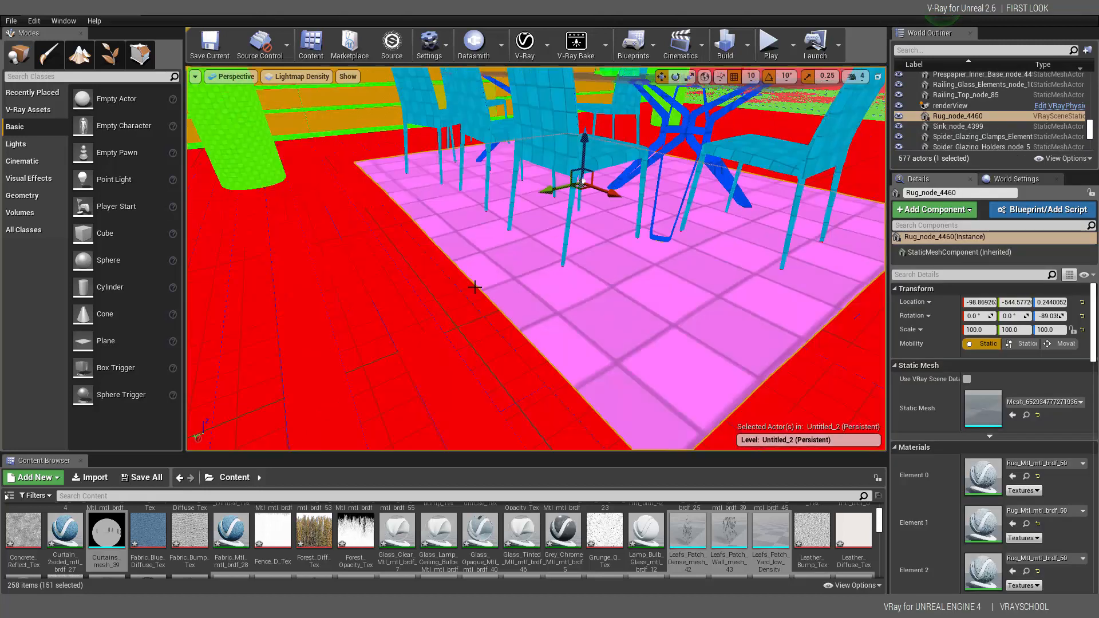
{"action": "scroll", "coordinate": [475, 287], "scroll_direction": "down", "scroll_amount": 3}
{"action": "middle_click_drag", "start_coordinate": [596, 255], "coordinate": [619, 254]}
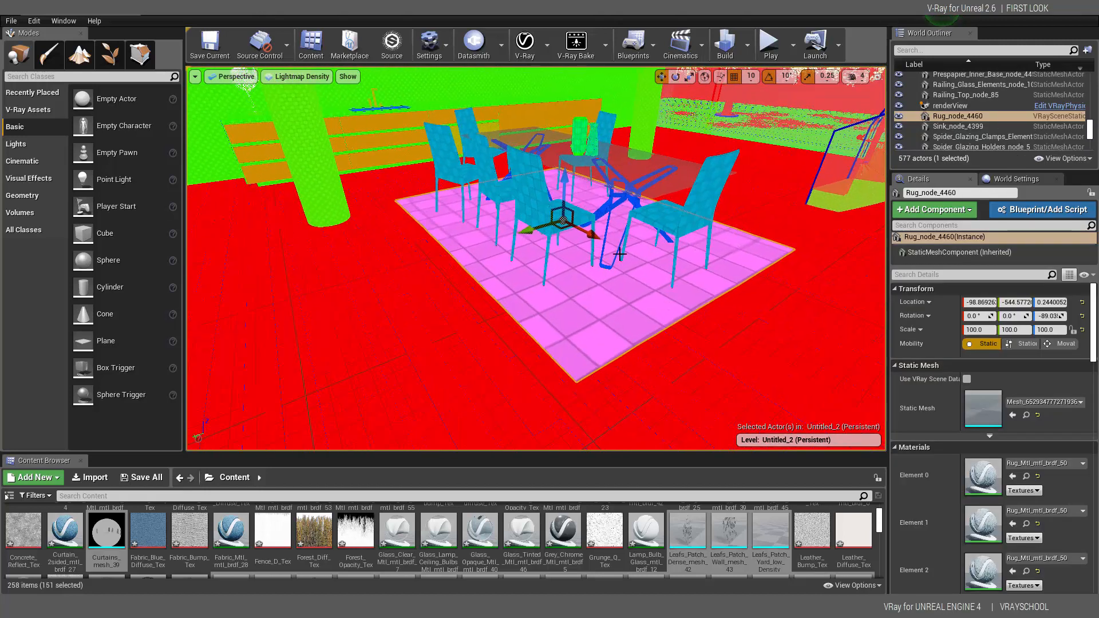
{"action": "left_click_drag", "start_coordinate": [1092, 350], "coordinate": [1095, 444]}
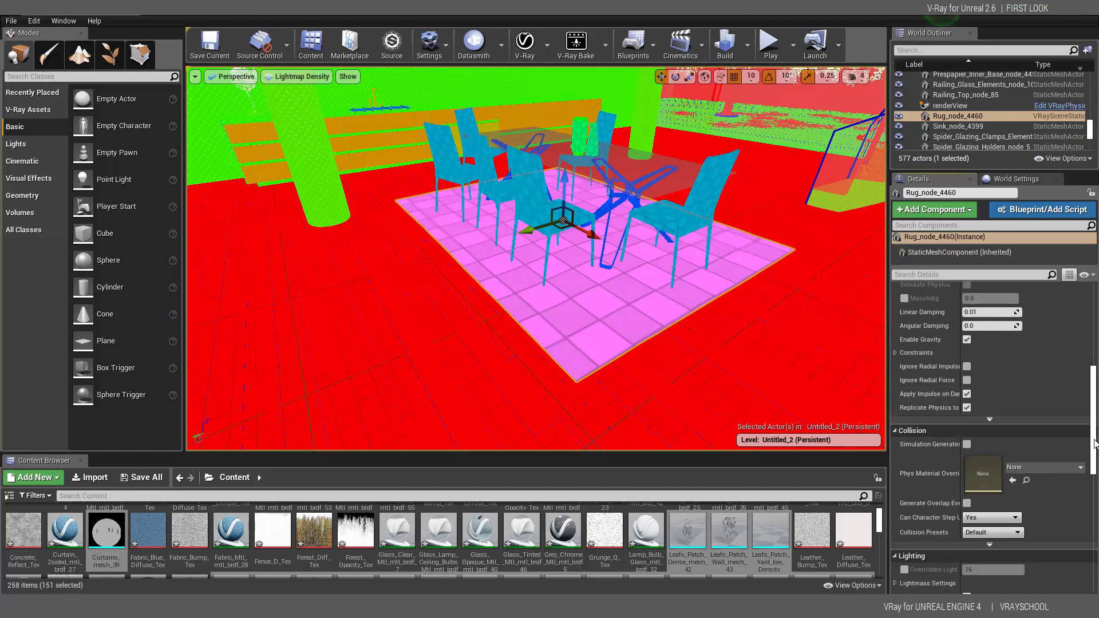
{"action": "scroll", "coordinate": [973, 447], "scroll_direction": "down", "scroll_amount": 4}
{"action": "left_click", "coordinate": [904, 465]}
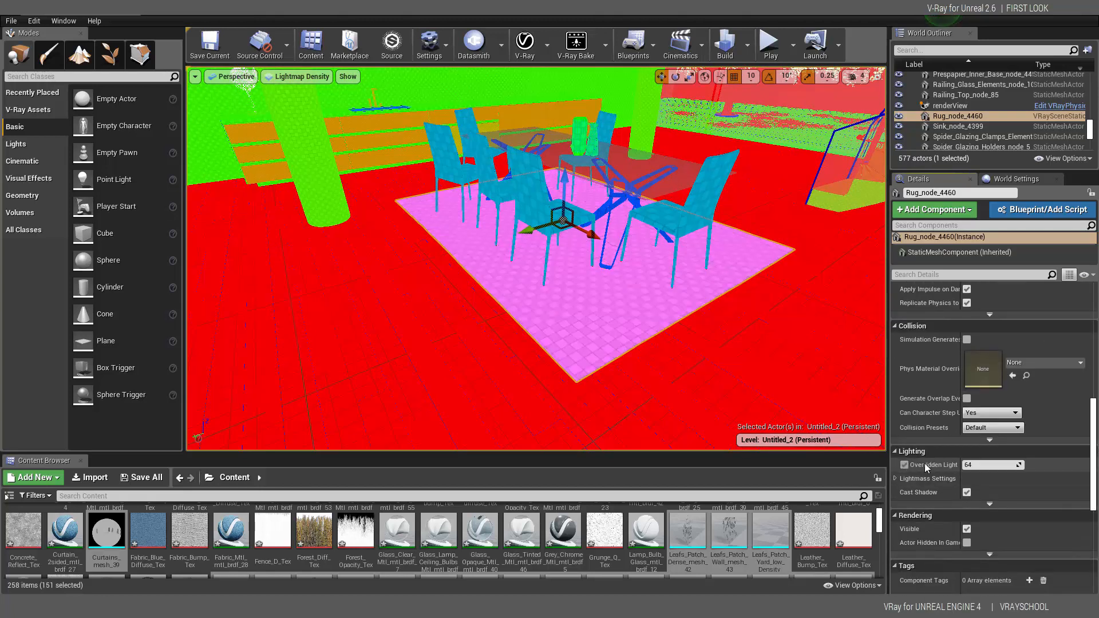
Set the rug's overridden light map resolution to 512, select the wooden floor for comparison, and raise the rug's value to 1024
{"action": "left_click", "coordinate": [990, 465]}
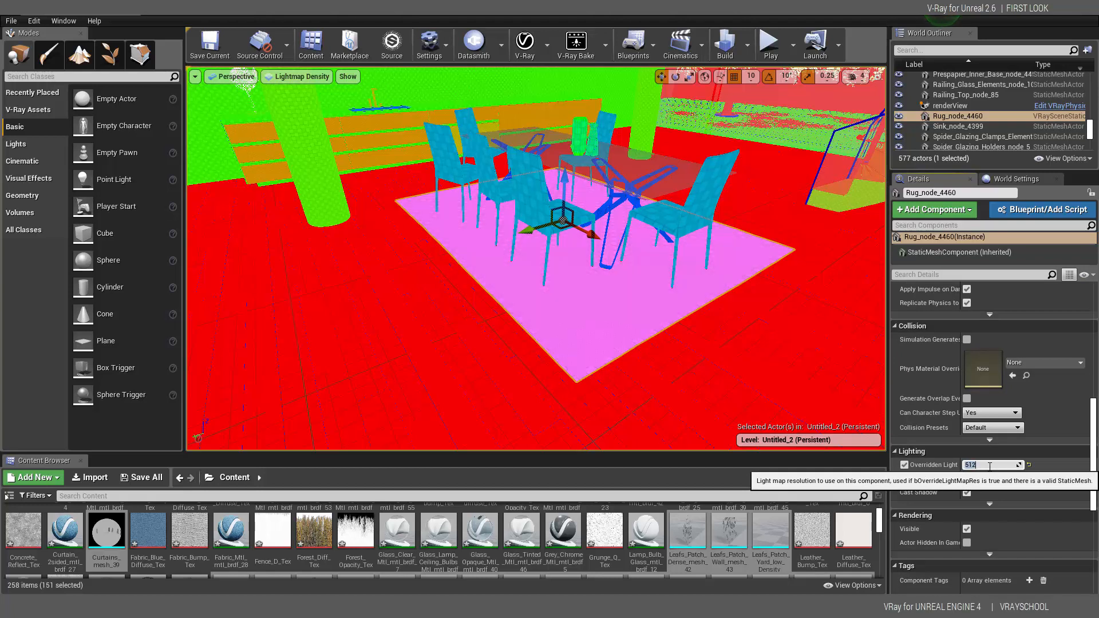
{"action": "left_click", "coordinate": [750, 333]}
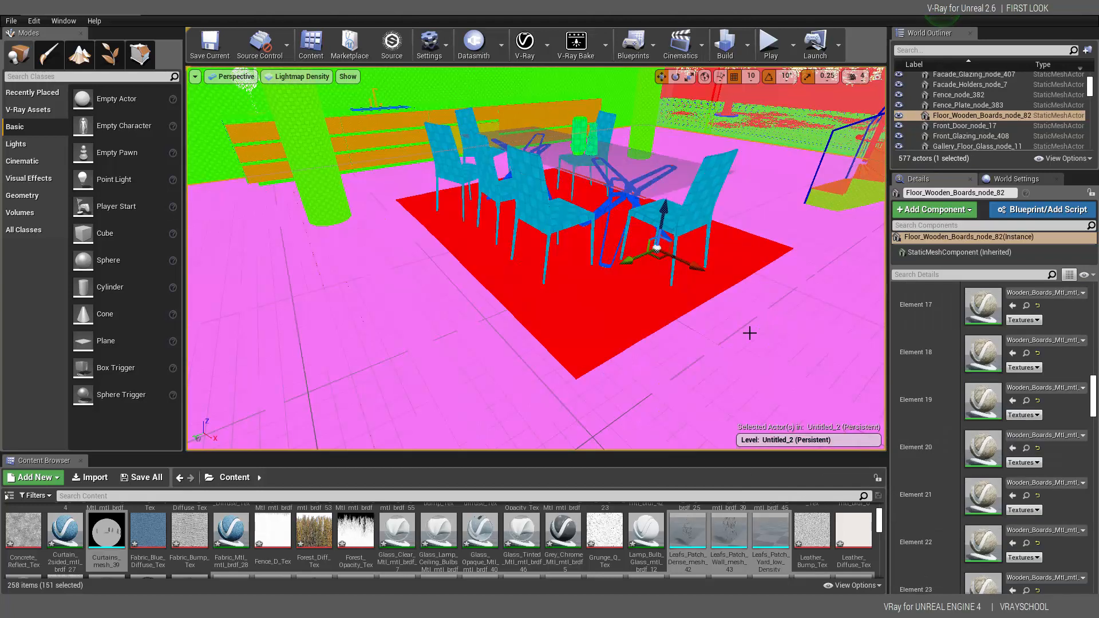
{"action": "left_click", "coordinate": [673, 305]}
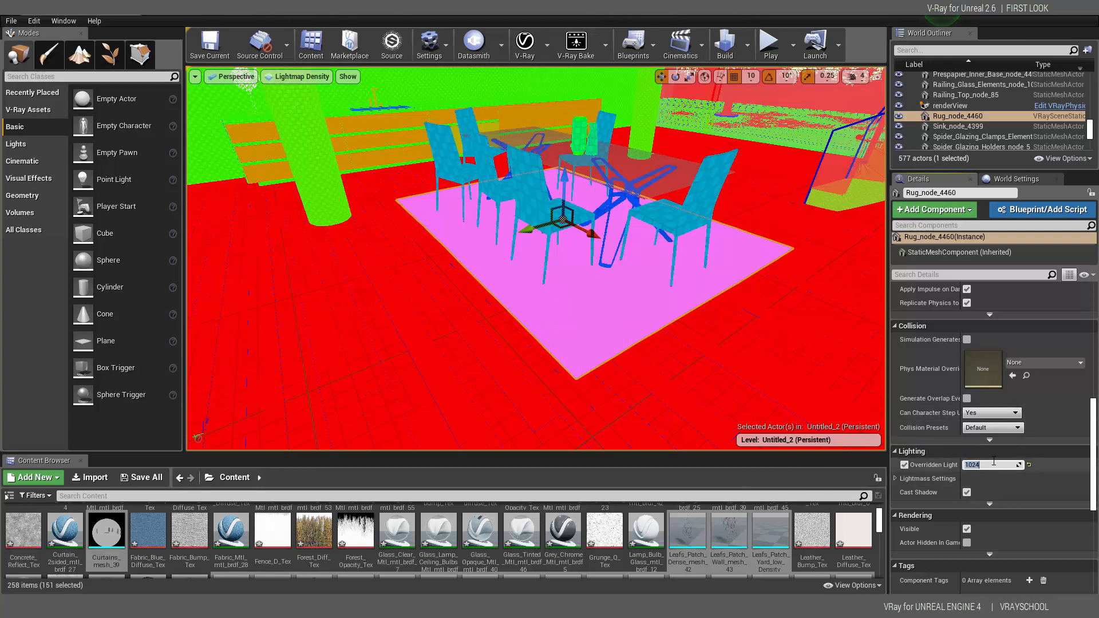
Enable the light map resolution override on the house columns and set it to 1024
{"action": "left_click", "coordinate": [338, 171]}
{"action": "mouse_move", "coordinate": [402, 144]}
{"action": "left_mouse_down", "text": "alt"}
{"action": "mouse_move", "coordinate": [321, 145]}
{"action": "mouse_move", "coordinate": [388, 131]}
{"action": "left_mouse_up", "text": "alt"}
{"action": "right_click_drag", "start_coordinate": [389, 131], "coordinate": [286, 112]}
{"action": "left_click", "coordinate": [904, 357]}
{"action": "left_click", "coordinate": [987, 356]}
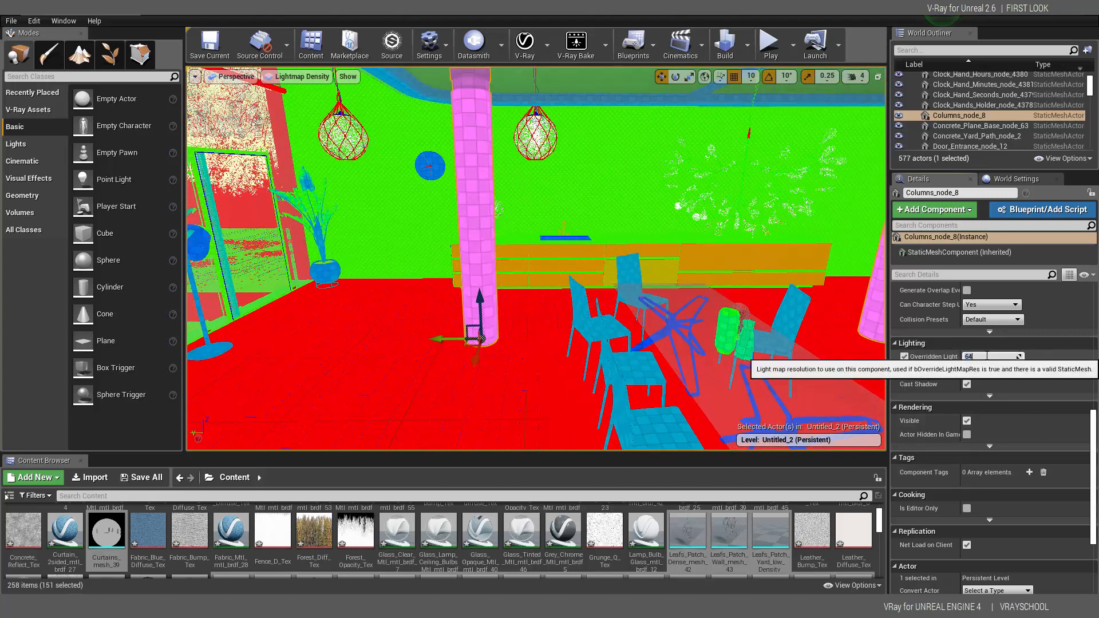
{"action": "type", "text": "1024"}
{"action": "key", "text": "Return"}
Try a lower overridden light map resolution on the columns and select the house walls to compare density colours
{"action": "type", "text": "3"}
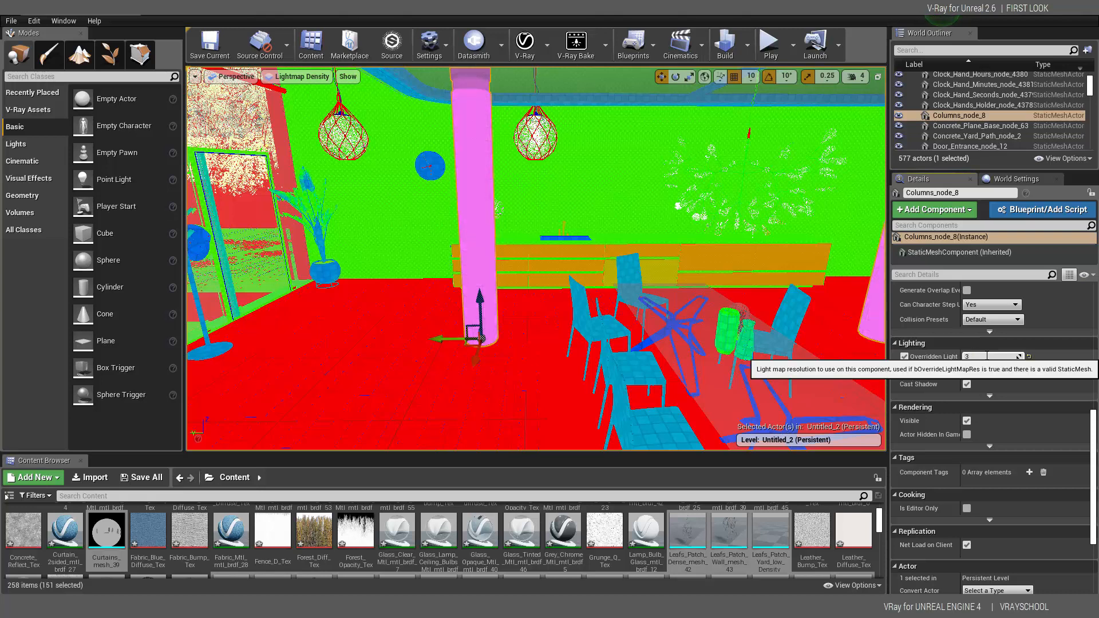
{"action": "left_click", "coordinate": [807, 231]}
{"action": "left_click_drag", "start_coordinate": [699, 253], "coordinate": [761, 221]}
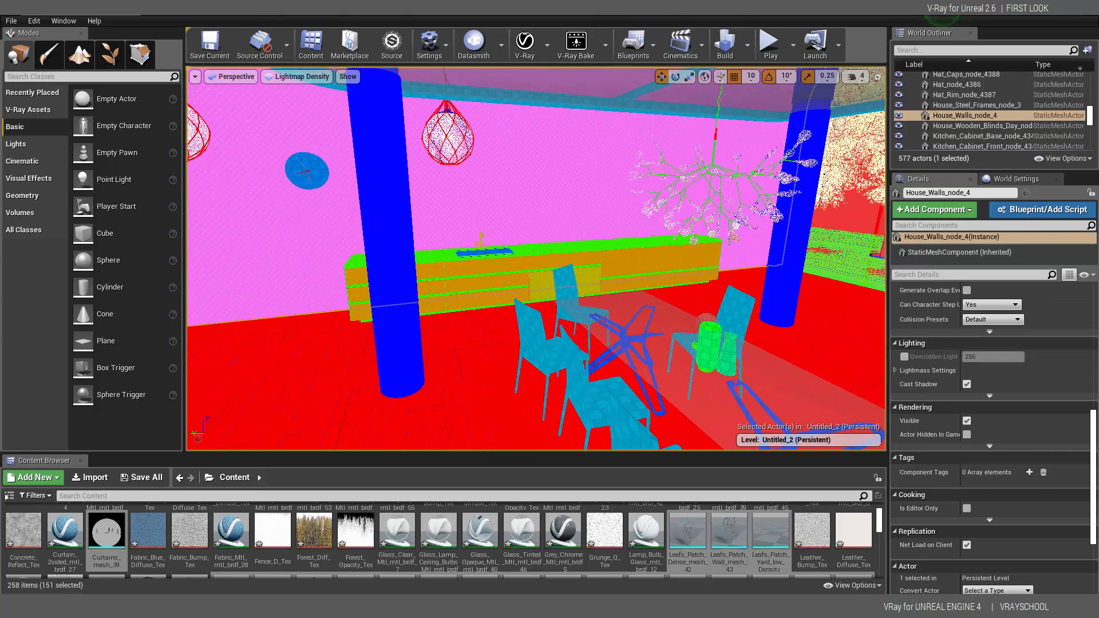
Reselect the columns and set their overridden light map resolution to 1024
{"action": "left_click", "coordinate": [387, 248]}
{"action": "left_click", "coordinate": [975, 356]}
{"action": "type", "text": "4"}
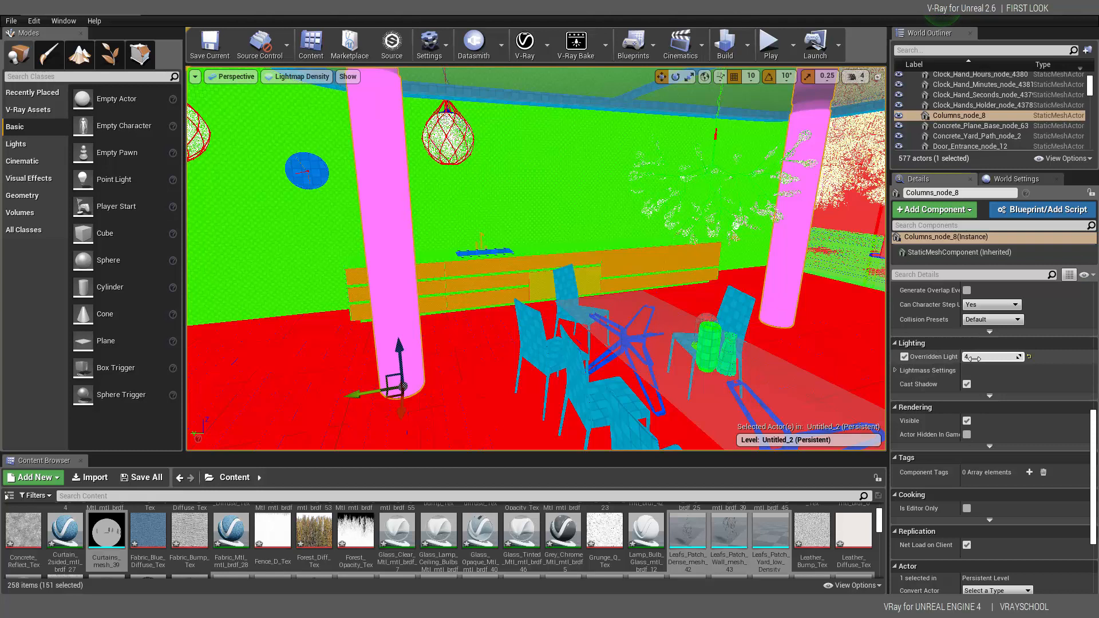
{"action": "type", "text": "4"}
{"action": "key", "text": "Return"}
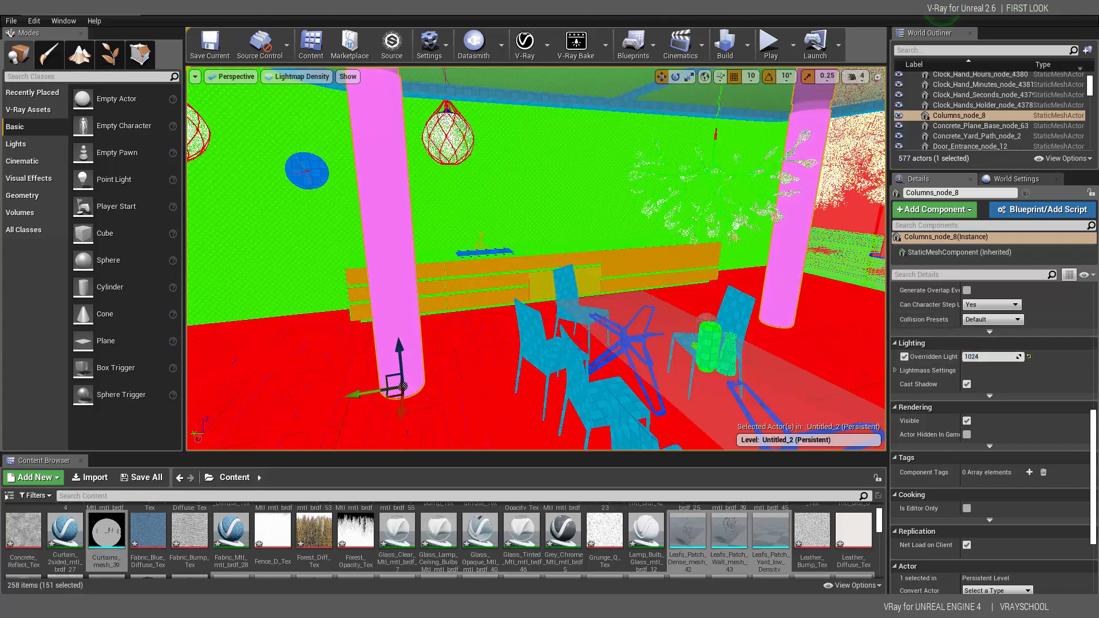
Check the light map resolution of the kitchen cabinet fronts, the house walls and a dining chair frame
{"action": "right_click_drag", "start_coordinate": [737, 225], "coordinate": [780, 268]}
{"action": "left_click", "coordinate": [780, 267]}
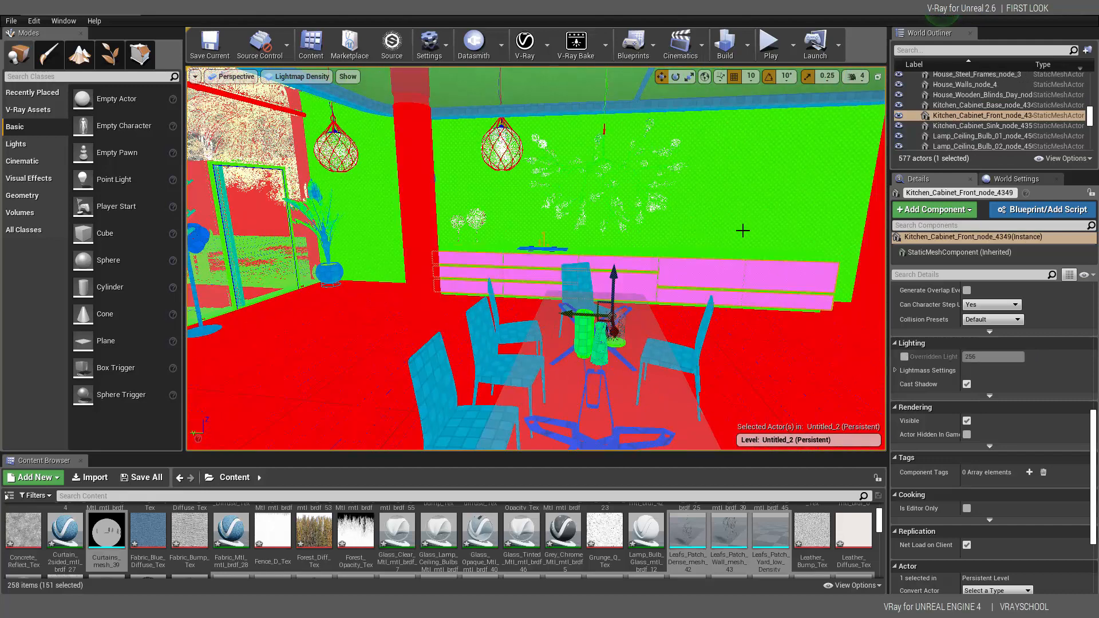
{"action": "right_click_drag", "start_coordinate": [458, 221], "coordinate": [596, 216]}
{"action": "left_click", "coordinate": [642, 193]}
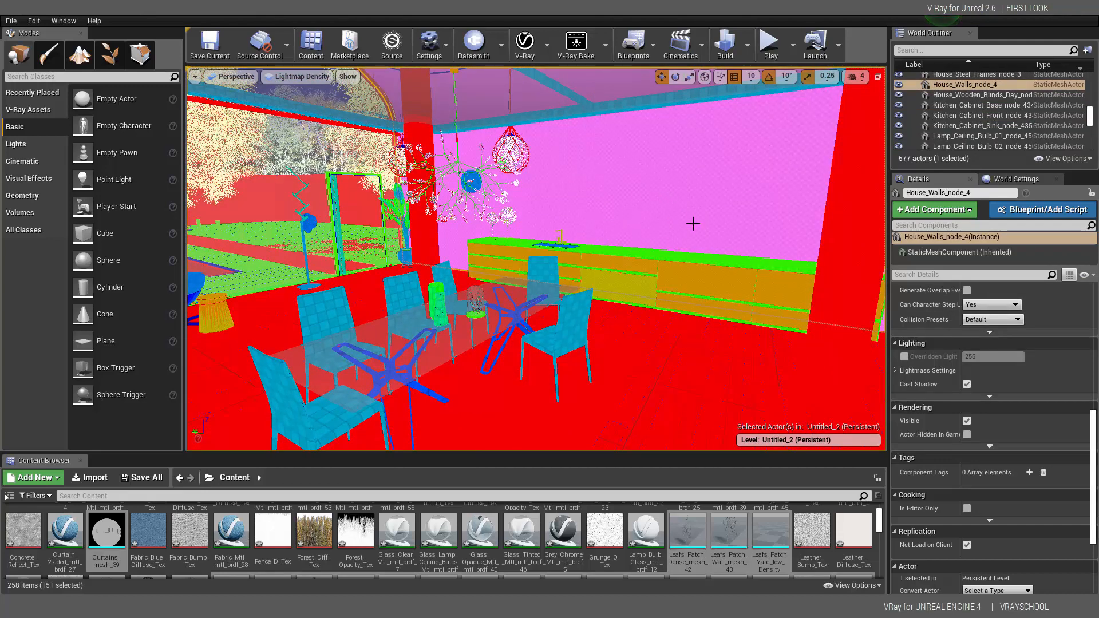
{"action": "right_click_drag", "start_coordinate": [692, 223], "coordinate": [667, 319]}
{"action": "left_click", "coordinate": [624, 350]}
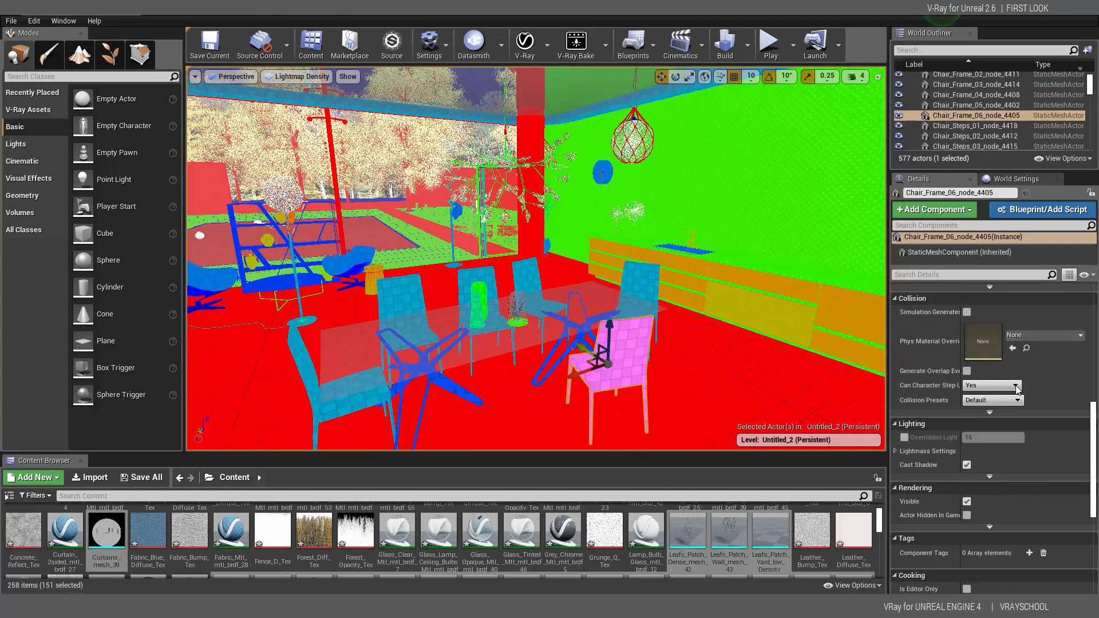
Override the light map resolution of the selected dining chair frame with a higher value and select another chair frame to compare density
{"action": "left_click", "coordinate": [905, 437]}
{"action": "left_click", "coordinate": [973, 438]}
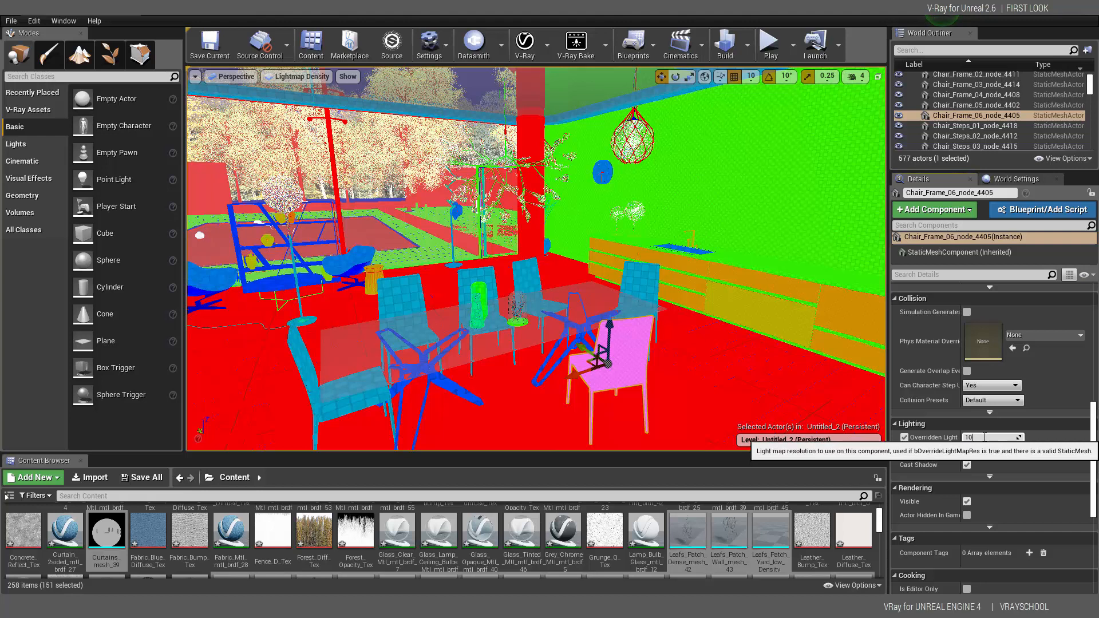
{"action": "left_click", "coordinate": [640, 276]}
{"action": "left_click_drag", "start_coordinate": [640, 276], "coordinate": [470, 147], "text": "alt"}
{"action": "left_click_drag", "start_coordinate": [541, 200], "coordinate": [568, 208], "text": "alt"}
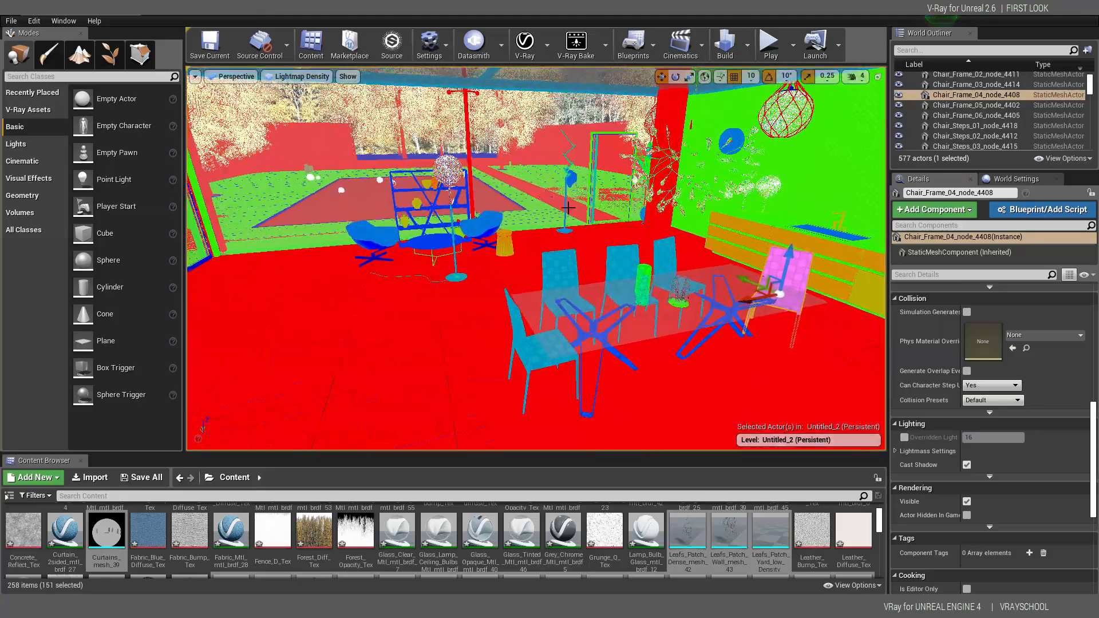
Switch the viewport to Lit mode and examine the shading around the dining table and chairs
{"action": "left_click", "coordinate": [304, 78]}
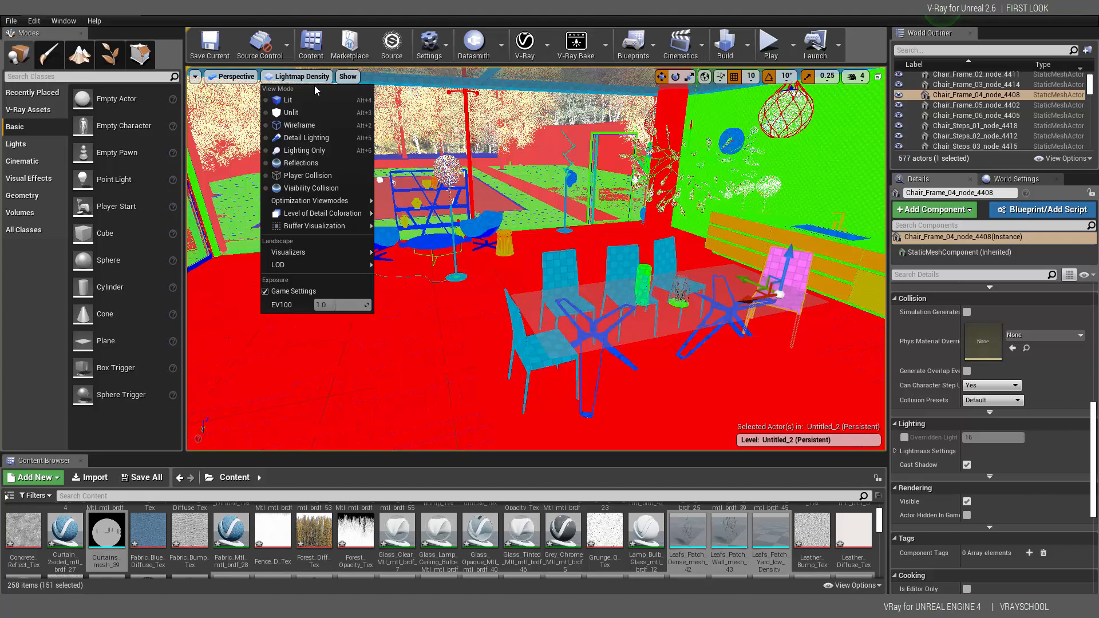
{"action": "left_click", "coordinate": [300, 99]}
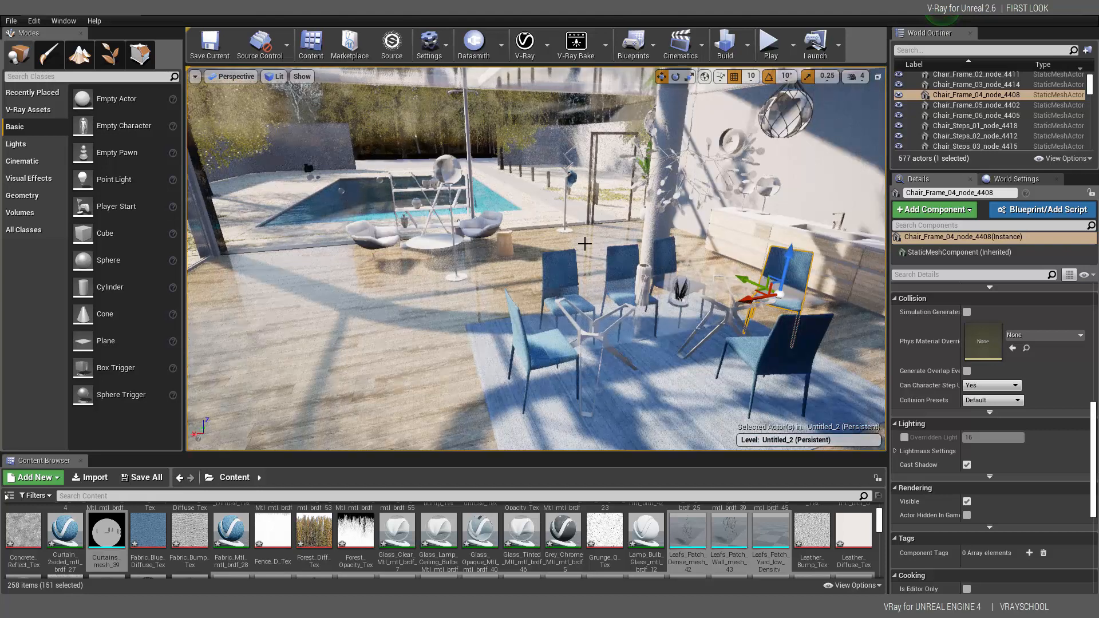
{"action": "left_click_drag", "start_coordinate": [590, 295], "coordinate": [678, 232], "text": "alt"}
{"action": "left_click_drag", "start_coordinate": [536, 309], "coordinate": [641, 201]}
{"action": "right_click_drag", "start_coordinate": [641, 201], "coordinate": [639, 171]}
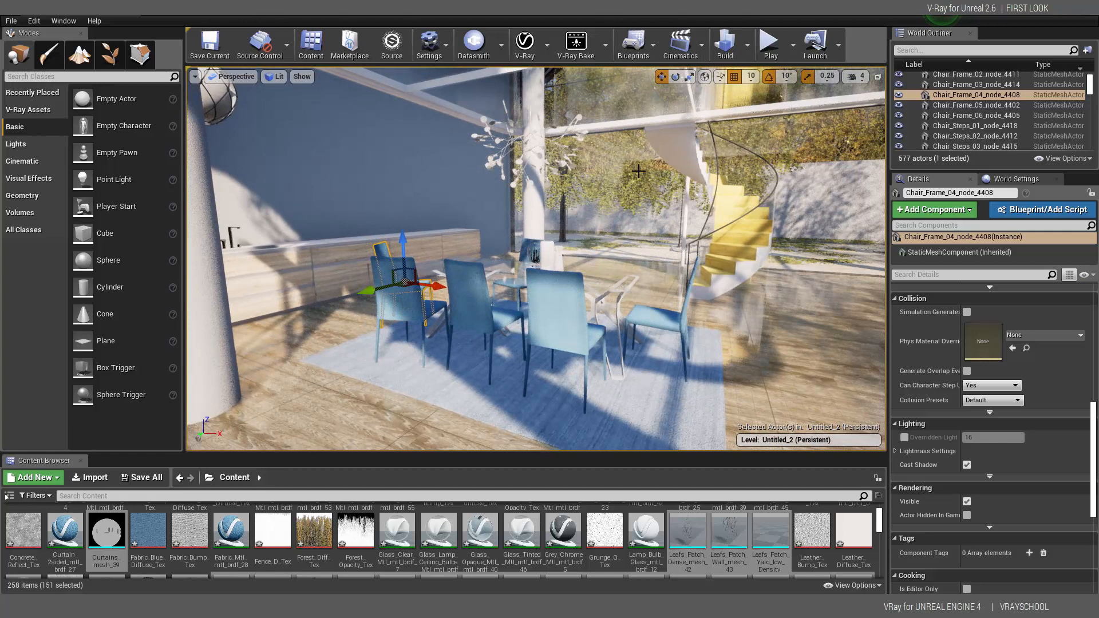
Set the V-Ray Bake light bake quality to 2 (High) and the lightmap atlas resolution to 4k Square (1:1)
{"action": "left_click", "coordinate": [607, 43]}
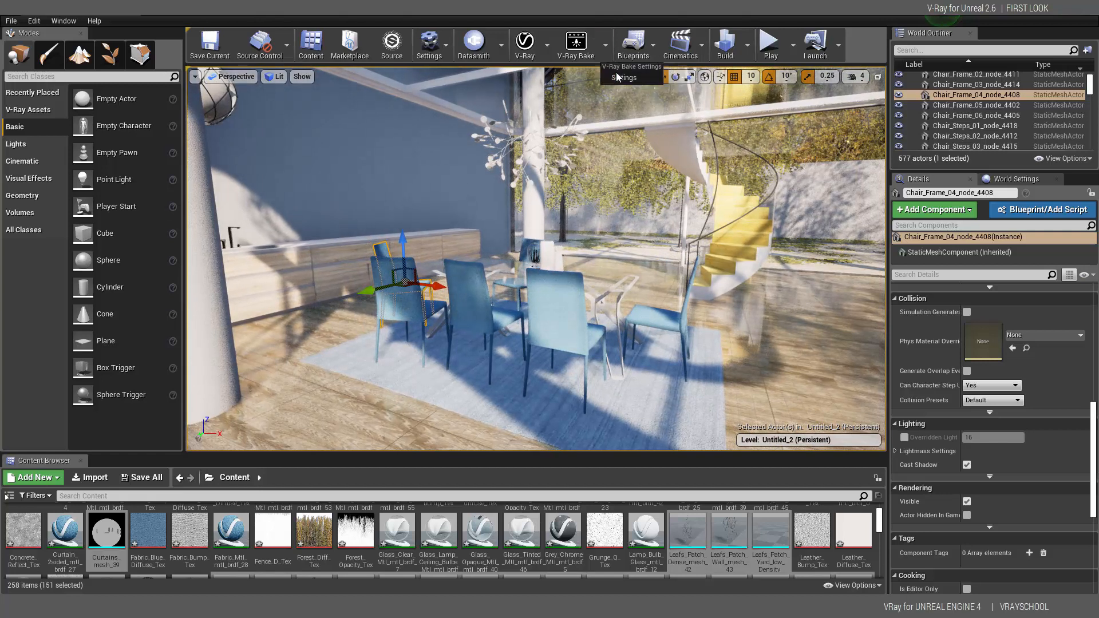
{"action": "left_click_drag", "start_coordinate": [321, 165], "coordinate": [369, 166]}
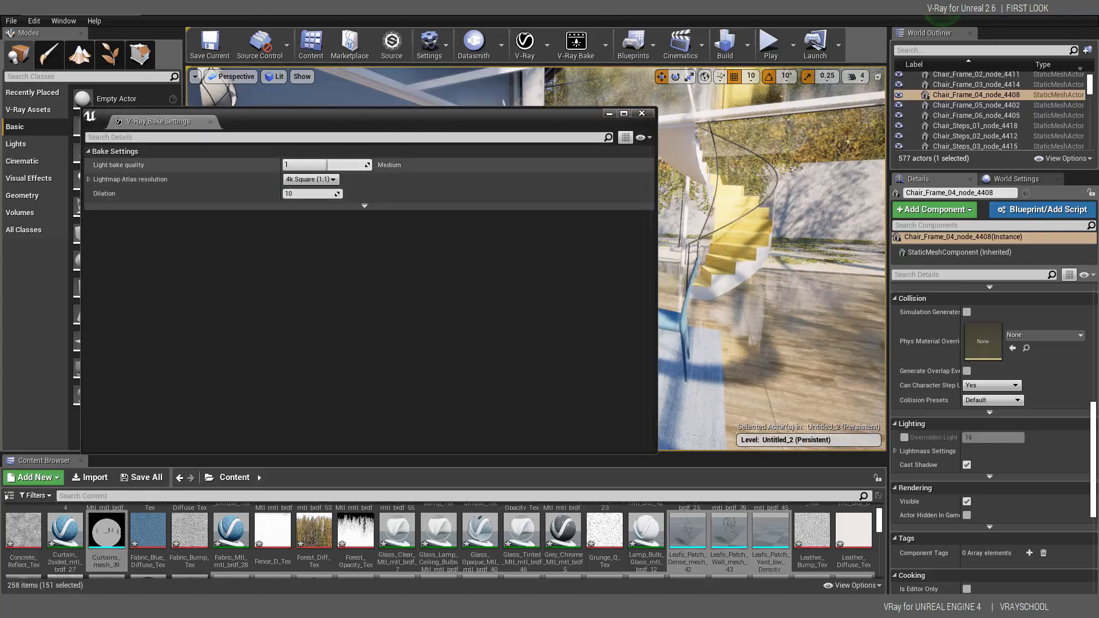
{"action": "left_click", "coordinate": [310, 180]}
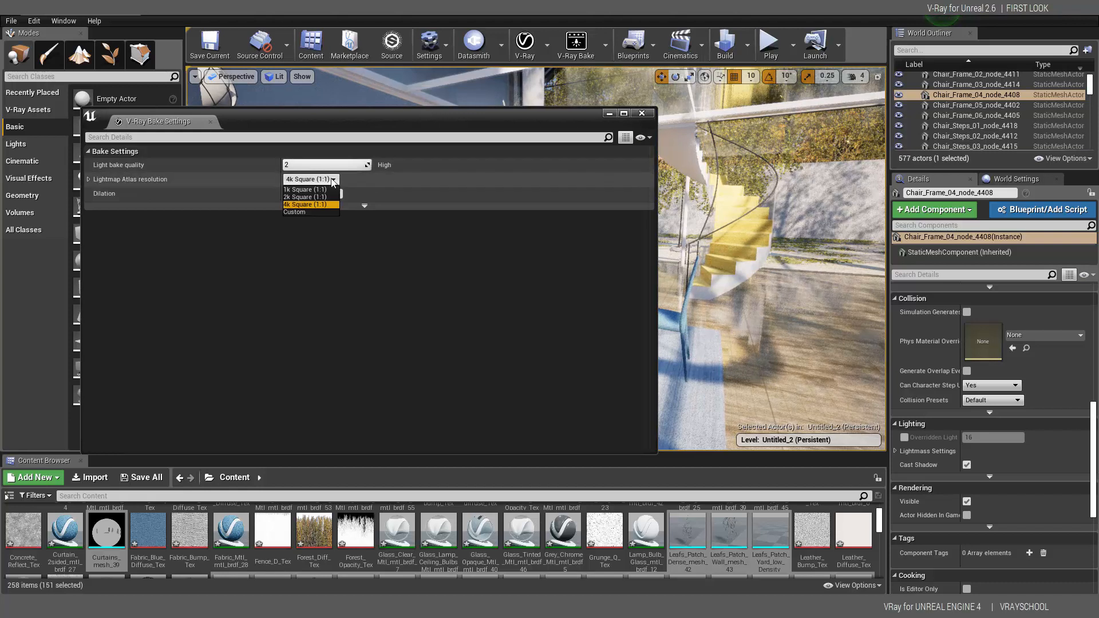
{"action": "left_click", "coordinate": [313, 204]}
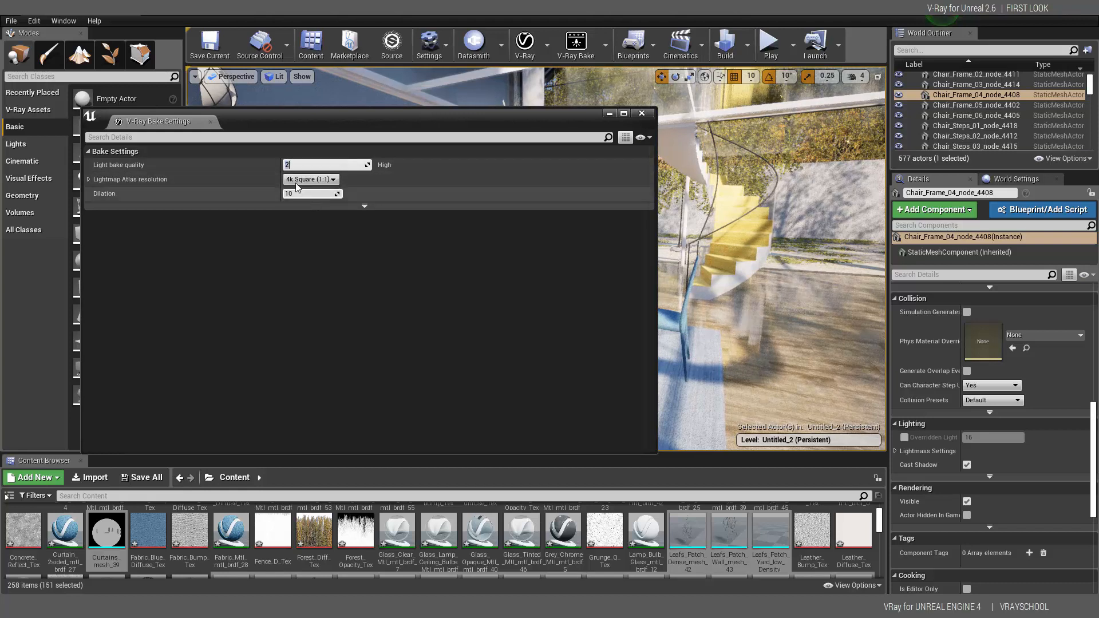
{"action": "left_click", "coordinate": [642, 113]}
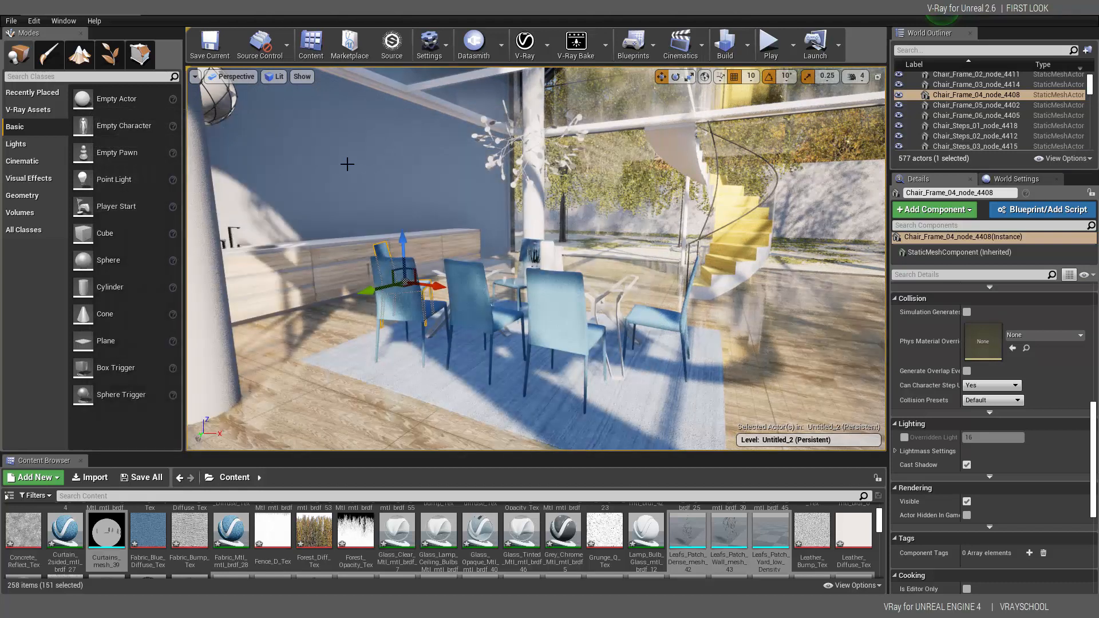
Select the house walls and show the scene in Lightmap Density view
{"action": "left_click", "coordinate": [346, 164]}
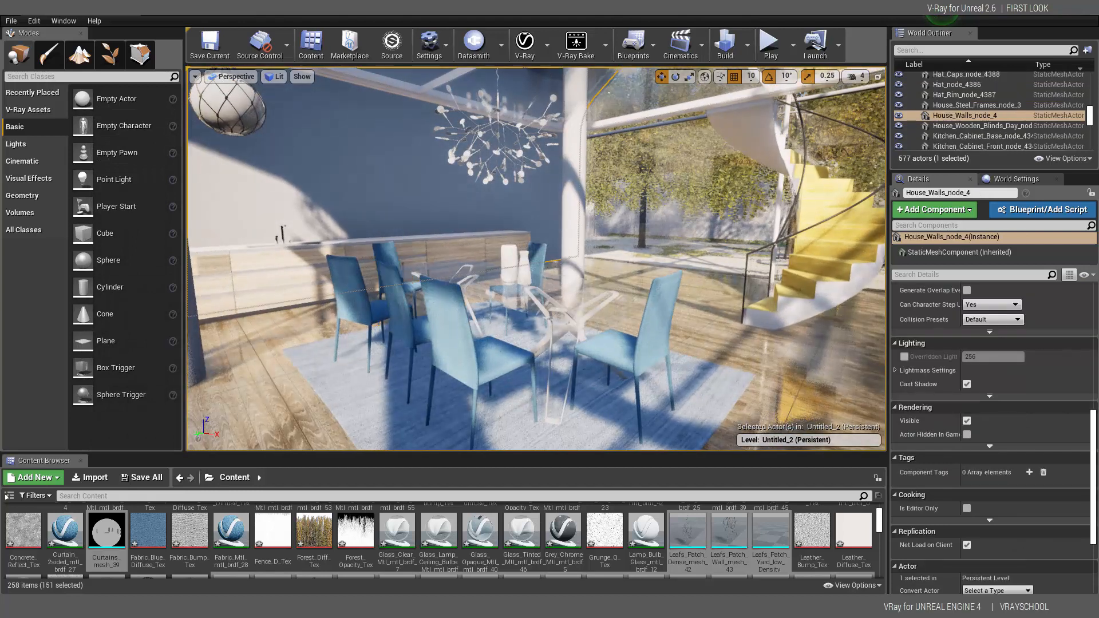
{"action": "left_click", "coordinate": [275, 76]}
{"action": "mouse_move", "coordinate": [321, 200]}
{"action": "left_click", "coordinate": [412, 213]}
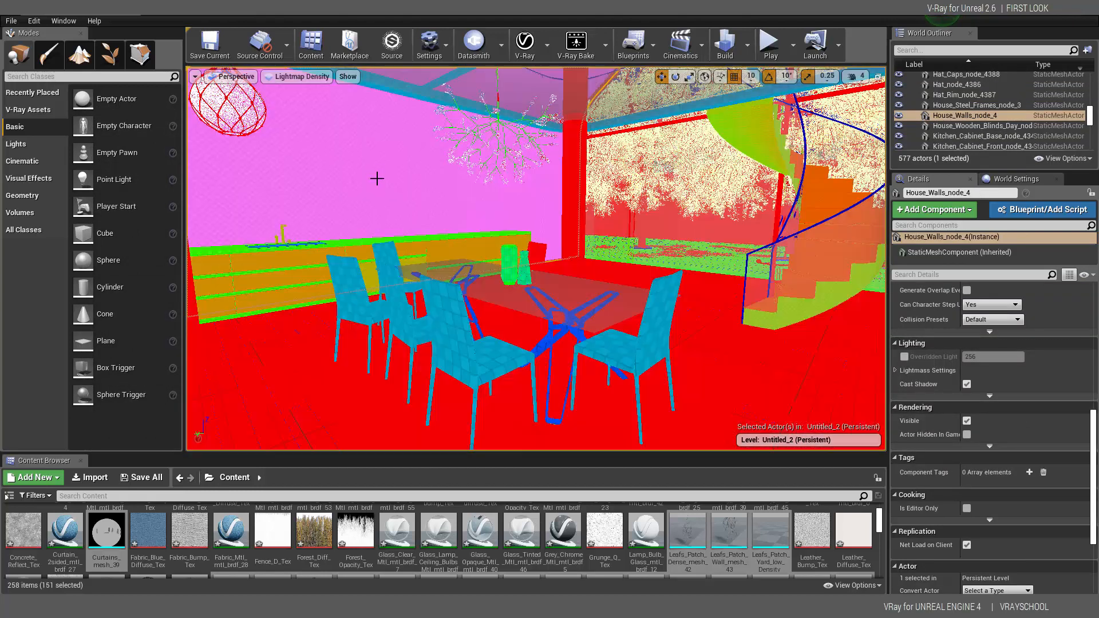
Override the house walls' light map resolution with 1024 and replace it with a much lower value
{"action": "left_click", "coordinate": [905, 357]}
{"action": "left_click", "coordinate": [980, 357]}
{"action": "type", "text": "1024"}
{"action": "key", "text": "Return"}
{"action": "type", "text": "3"}
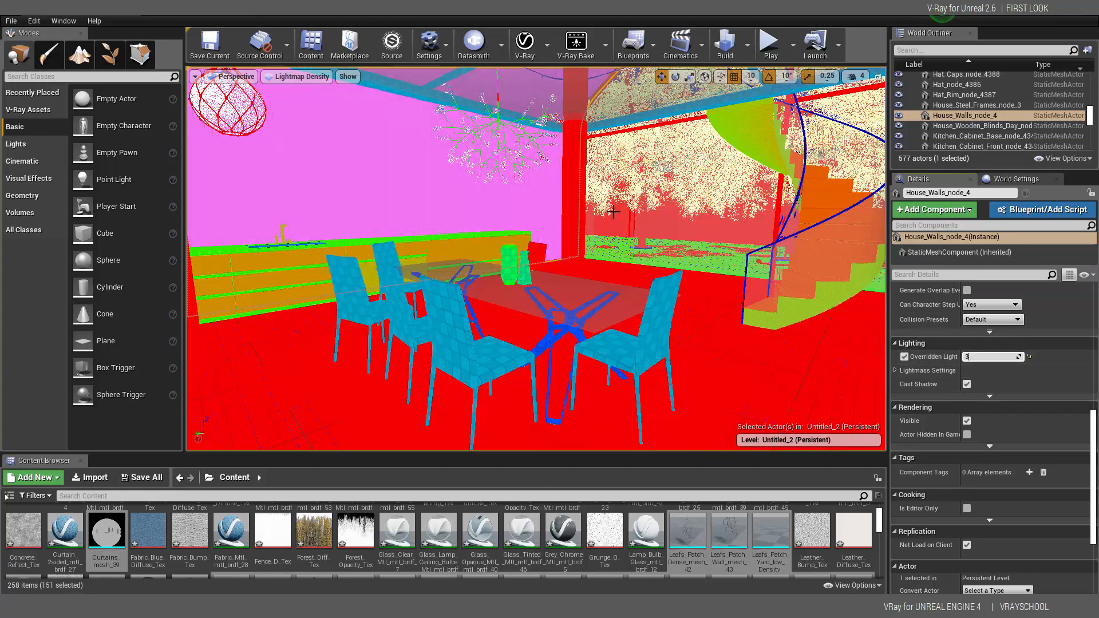
Enable the light map resolution override on the stair railing and set it to 1024
{"action": "left_click", "coordinate": [825, 298]}
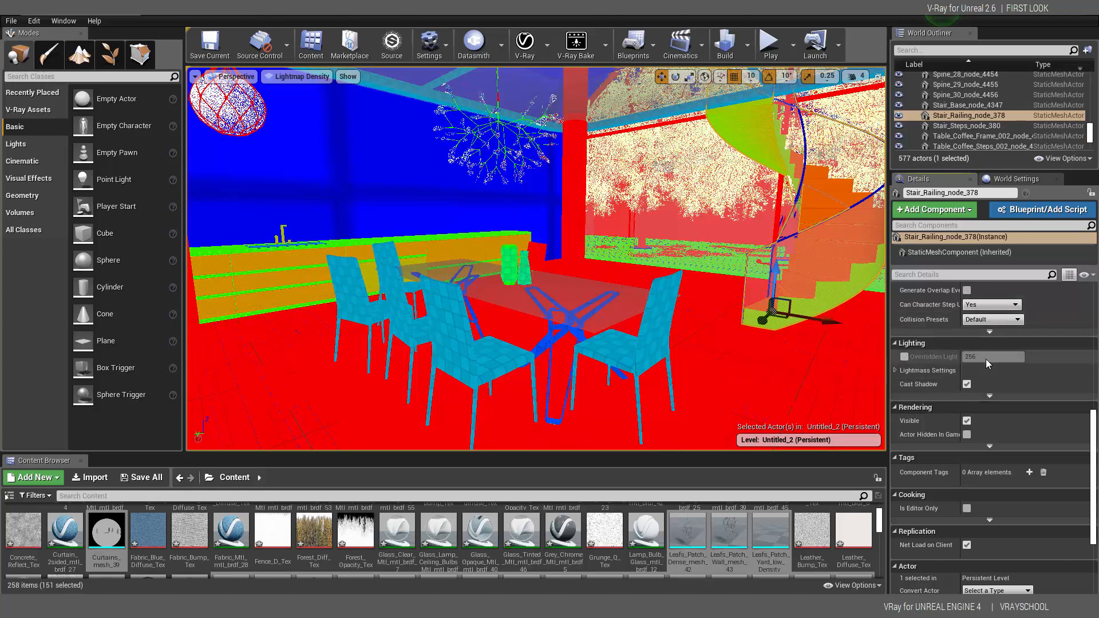
{"action": "left_click", "coordinate": [905, 357]}
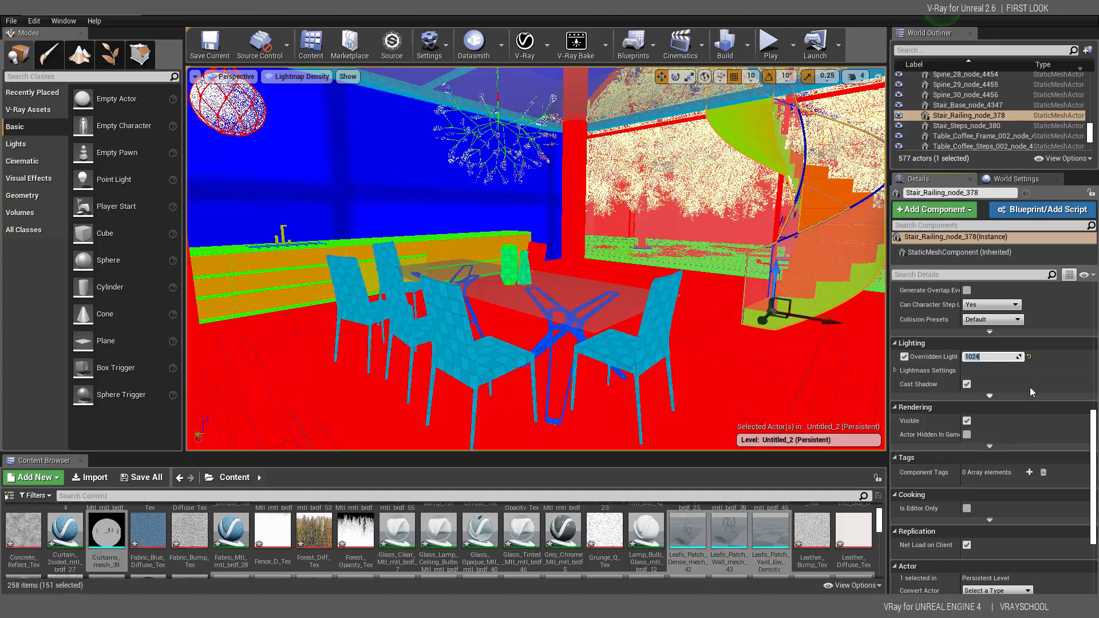
Check the light map resolution of a dining chair frame and a lounge chair cushion
{"action": "mouse_move", "coordinate": [719, 312]}
{"action": "left_mouse_down", "text": "alt"}
{"action": "mouse_move", "coordinate": [647, 312]}
{"action": "mouse_move", "coordinate": [710, 311]}
{"action": "left_mouse_up", "text": "alt"}
{"action": "left_click", "coordinate": [646, 324]}
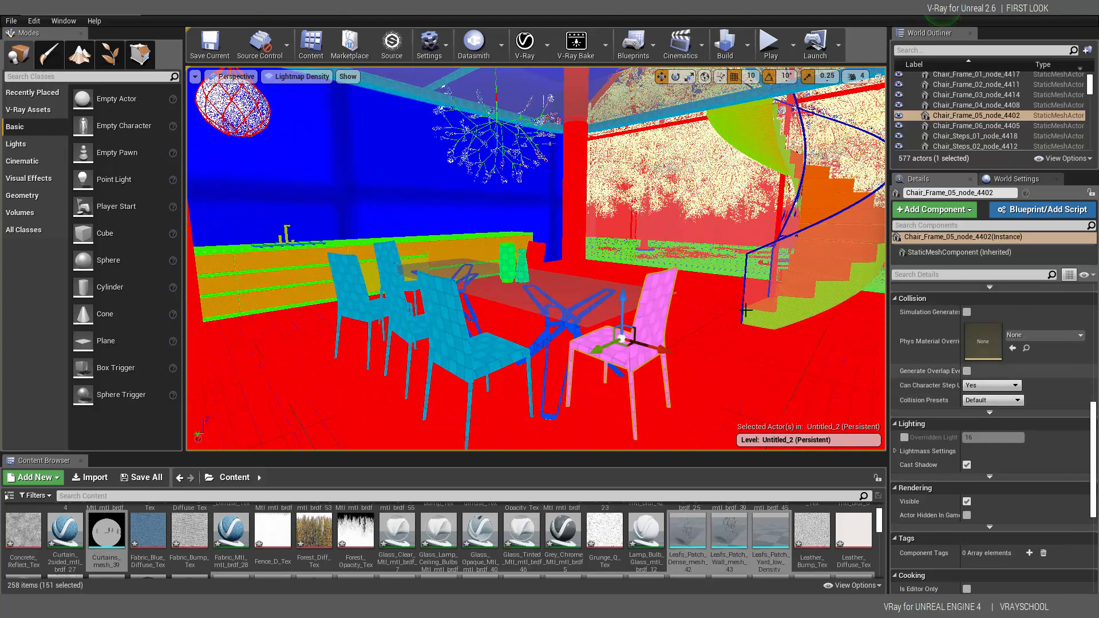
{"action": "left_click_drag", "start_coordinate": [671, 195], "coordinate": [467, 199], "text": "alt"}
{"action": "left_click_drag", "start_coordinate": [408, 126], "coordinate": [435, 186], "text": "alt"}
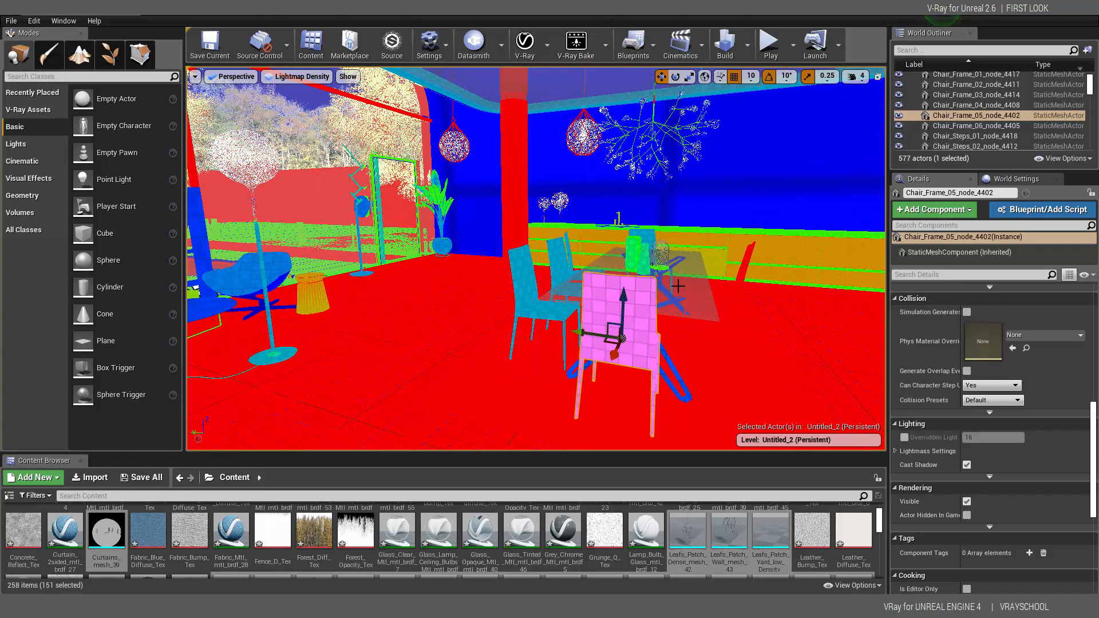
{"action": "left_click_drag", "start_coordinate": [409, 245], "coordinate": [352, 244], "text": "alt"}
{"action": "left_click", "coordinate": [279, 275]}
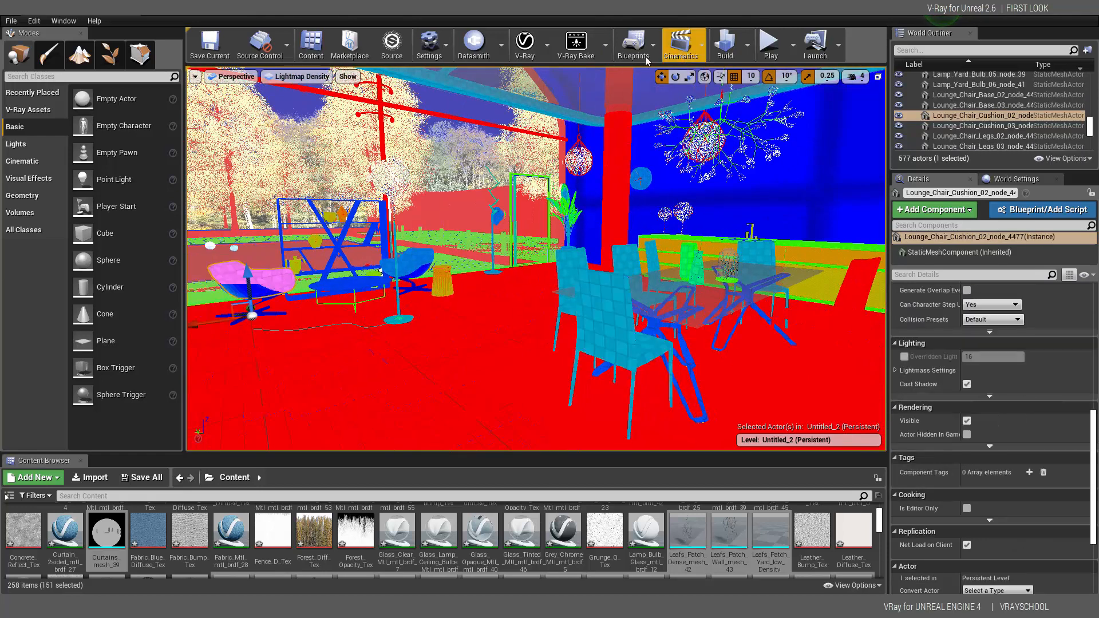
Review the V-Ray Bake settings and start baking the scene lighting
{"action": "left_click", "coordinate": [606, 45]}
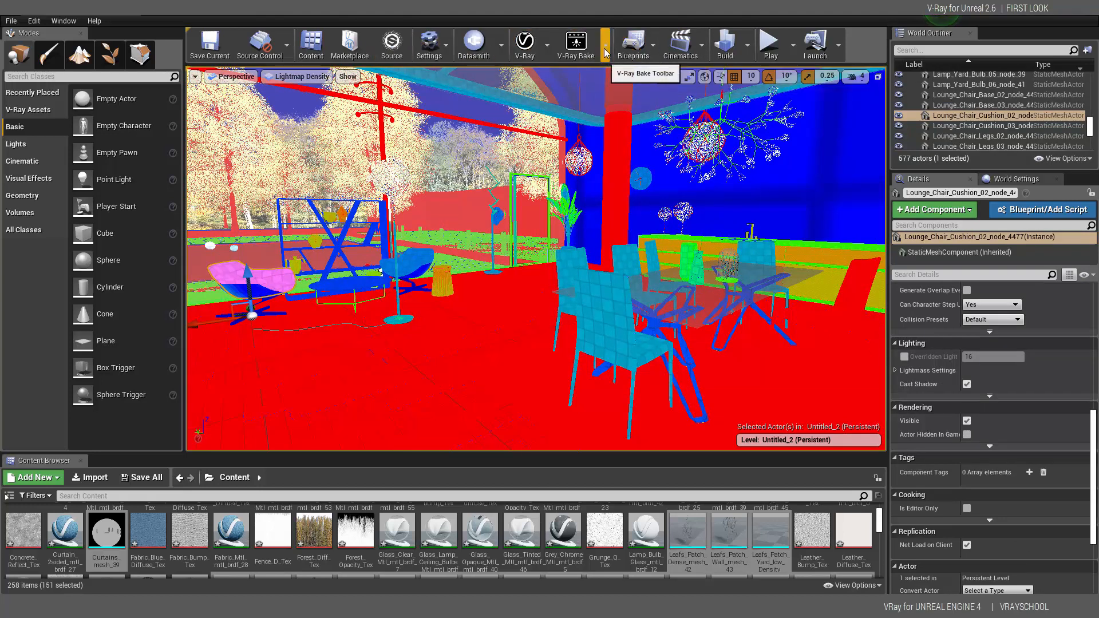
{"action": "left_click", "coordinate": [620, 79]}
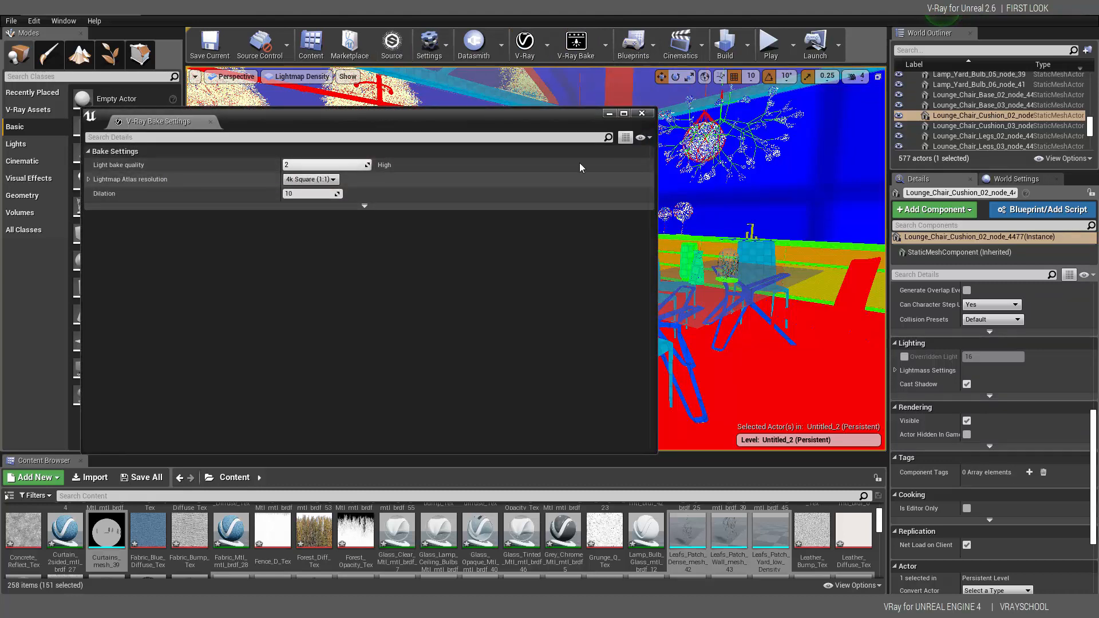
{"action": "left_click", "coordinate": [642, 113]}
{"action": "left_click", "coordinate": [578, 46]}
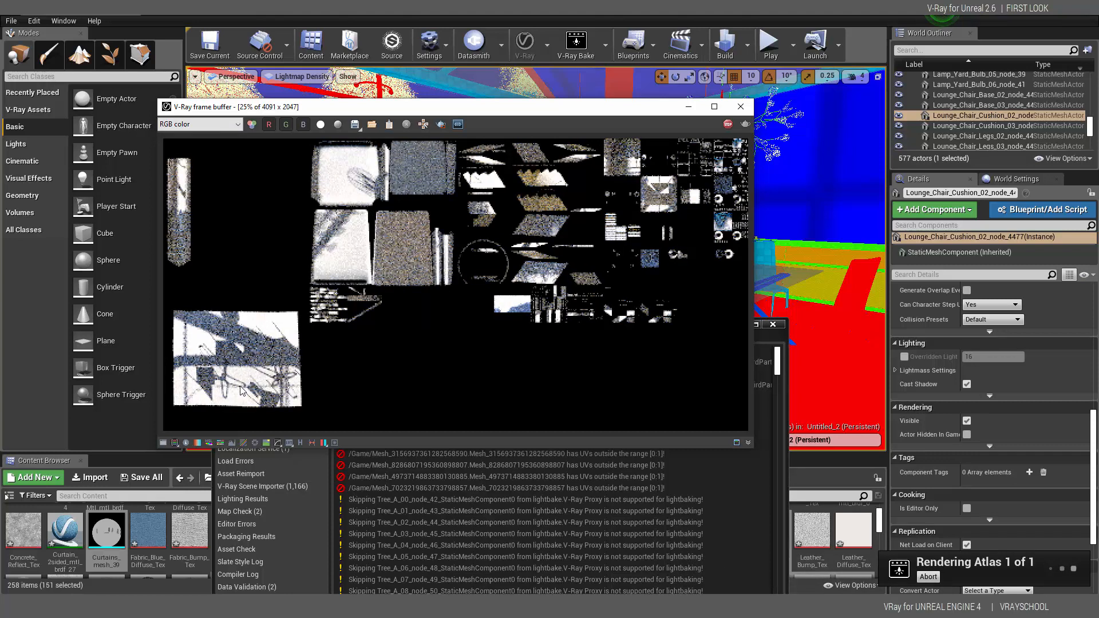
Examine the rendering lightmap atlas up close in the V-Ray frame buffer, checking shadow detail and noise on the baked pieces
{"action": "scroll", "coordinate": [221, 407], "scroll_direction": "up", "scroll_amount": 1}
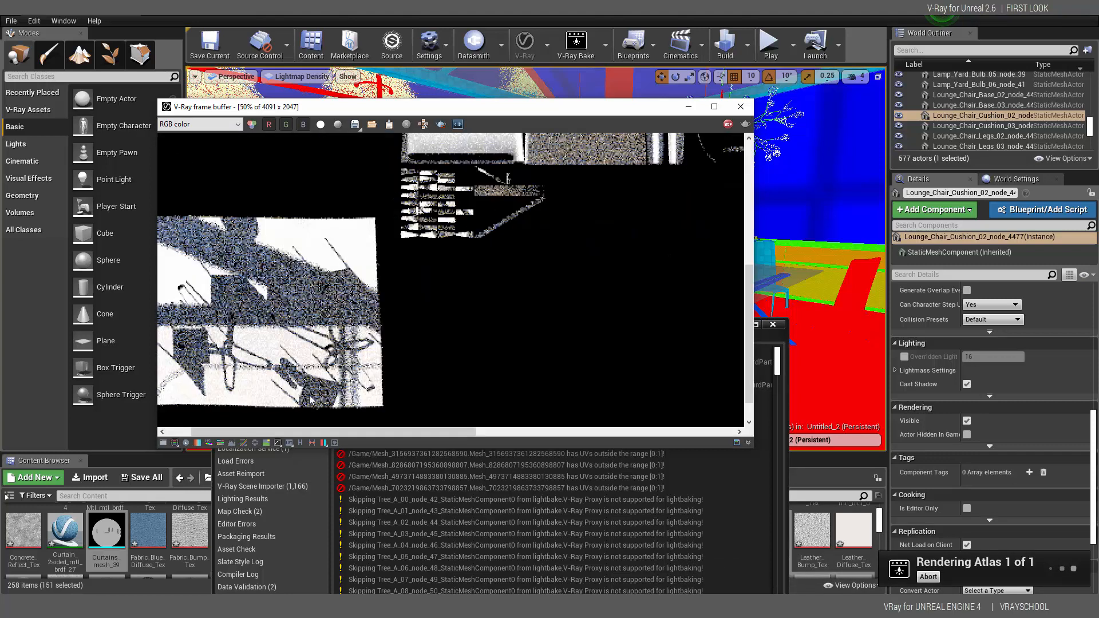
{"action": "scroll", "coordinate": [311, 401], "scroll_direction": "up", "scroll_amount": 1}
{"action": "scroll", "coordinate": [394, 373], "scroll_direction": "up", "scroll_amount": 1}
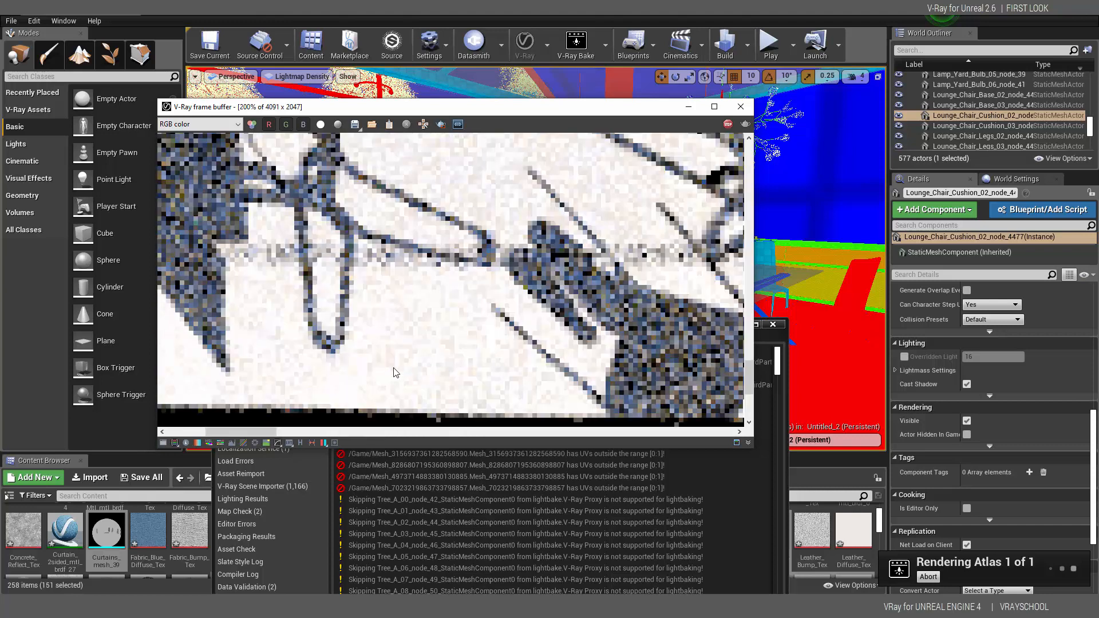
{"action": "scroll", "coordinate": [421, 312], "scroll_direction": "down", "scroll_amount": 1}
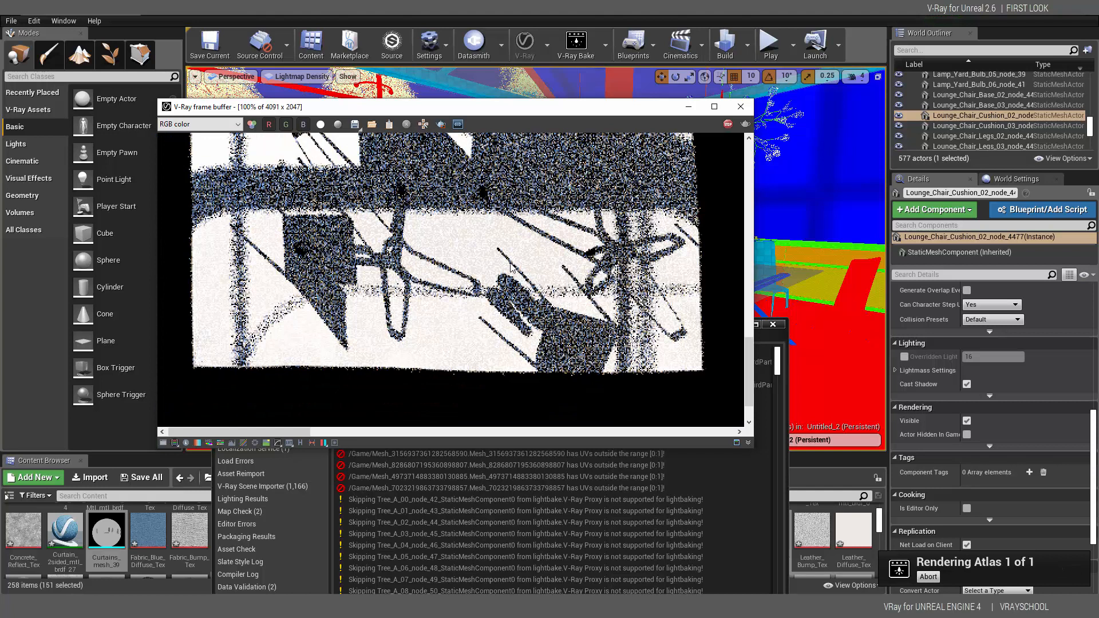
{"action": "left_click_drag", "start_coordinate": [746, 341], "coordinate": [744, 318]}
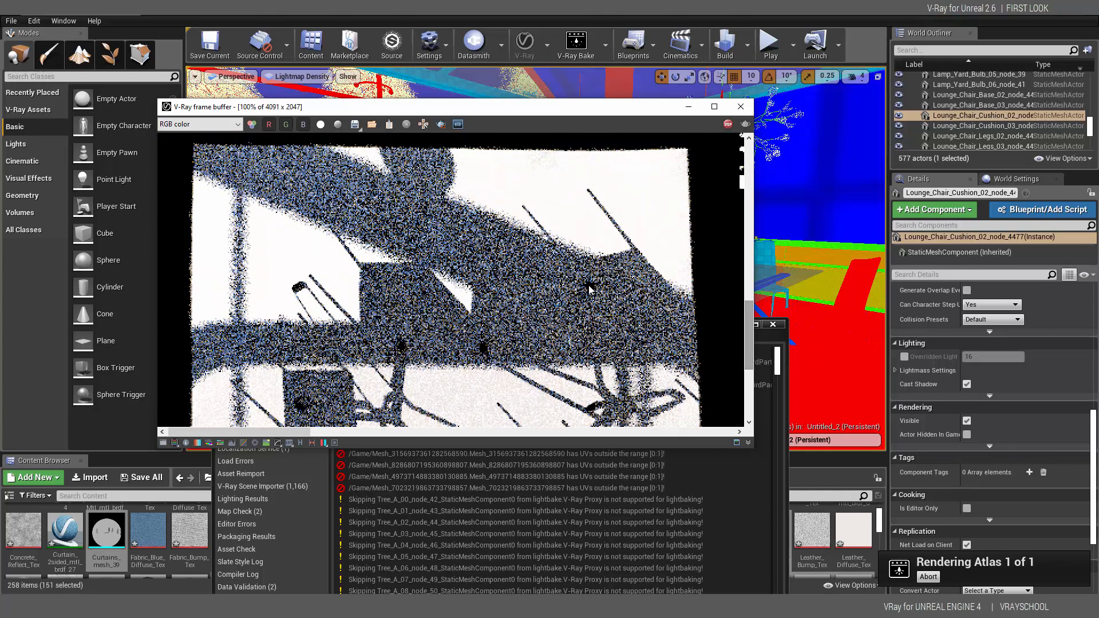
{"action": "left_click_drag", "start_coordinate": [754, 316], "coordinate": [750, 316]}
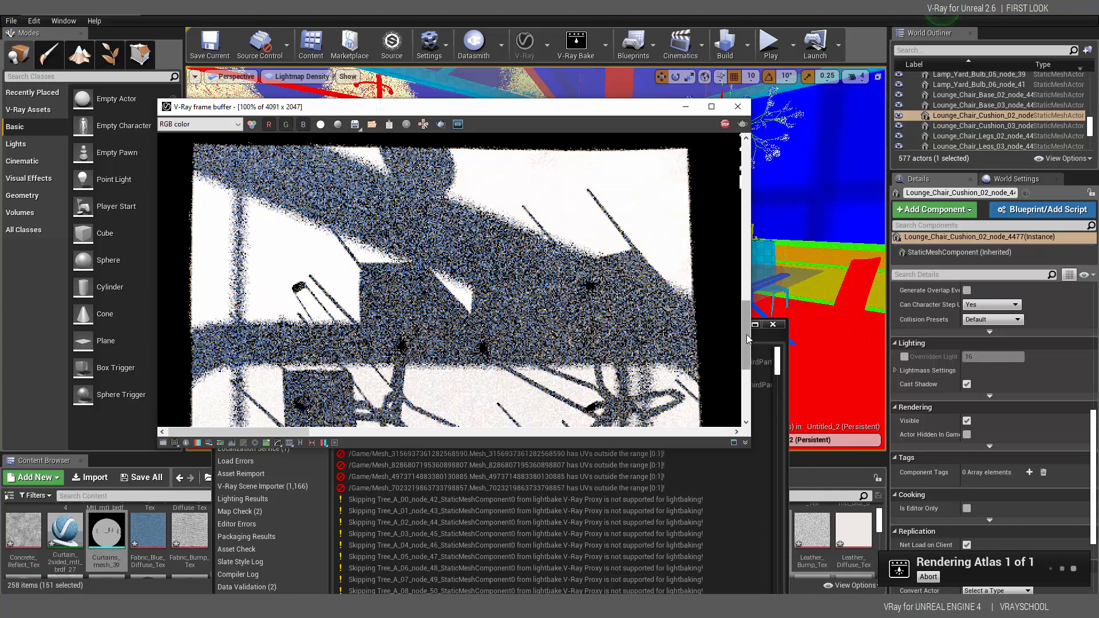
{"action": "scroll", "coordinate": [572, 358], "scroll_direction": "down", "scroll_amount": 2}
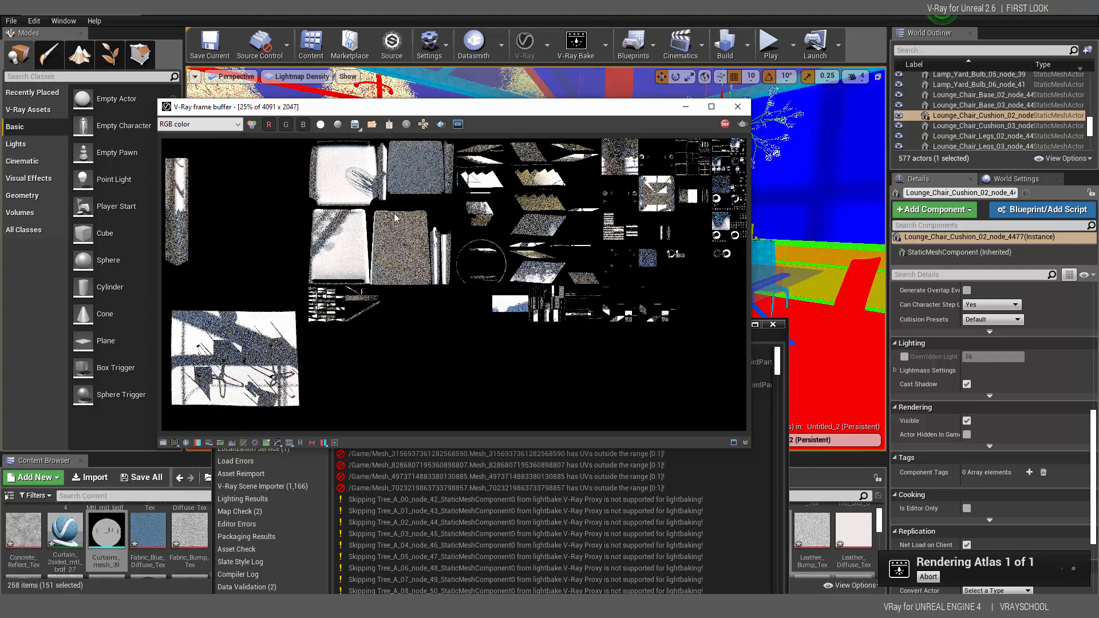
{"action": "scroll", "coordinate": [356, 193], "scroll_direction": "up", "scroll_amount": 3}
{"action": "scroll", "coordinate": [448, 236], "scroll_direction": "down", "scroll_amount": 1}
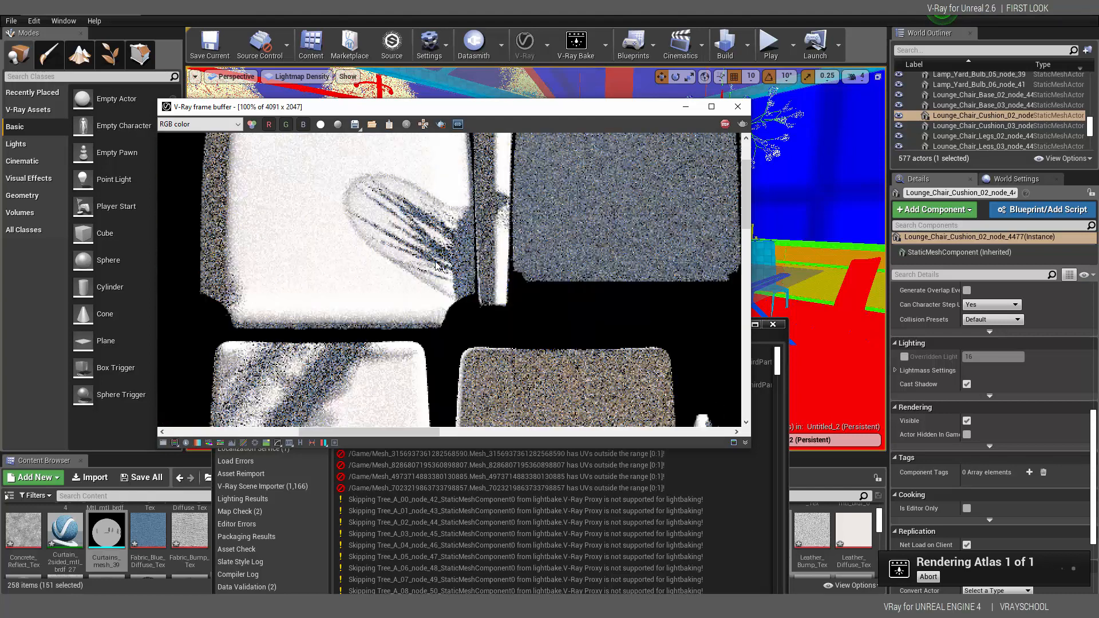
{"action": "left_click_drag", "start_coordinate": [403, 433], "coordinate": [478, 433]}
{"action": "scroll", "coordinate": [482, 302], "scroll_direction": "down", "scroll_amount": 2}
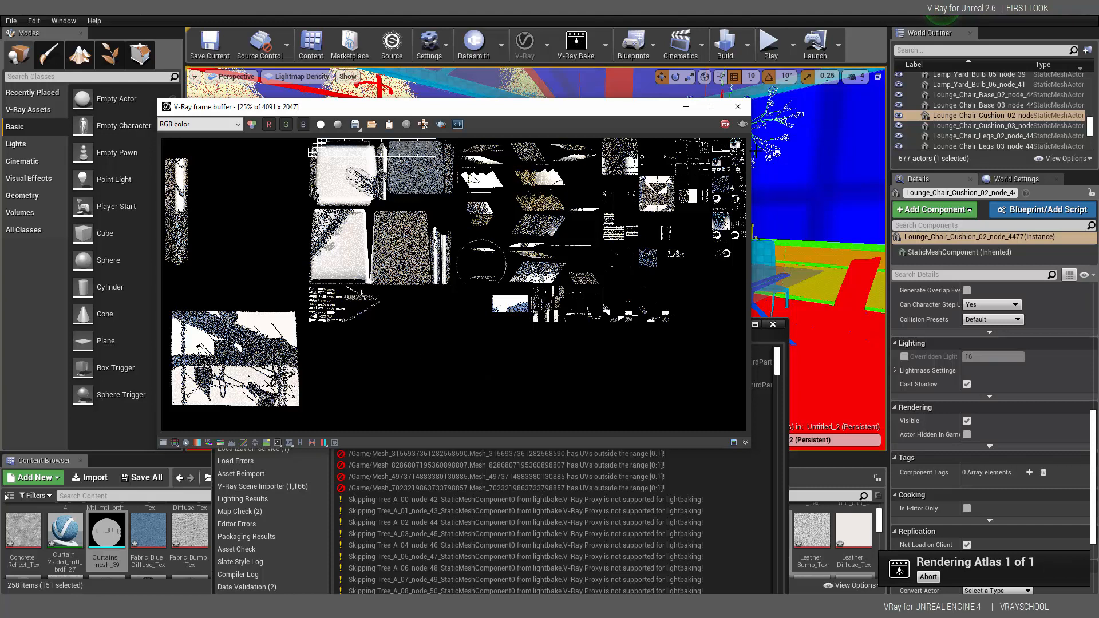
Stop the atlas rendering and close the V-Ray frame buffer and the message log
{"action": "left_click", "coordinate": [725, 125]}
{"action": "left_click", "coordinate": [738, 107]}
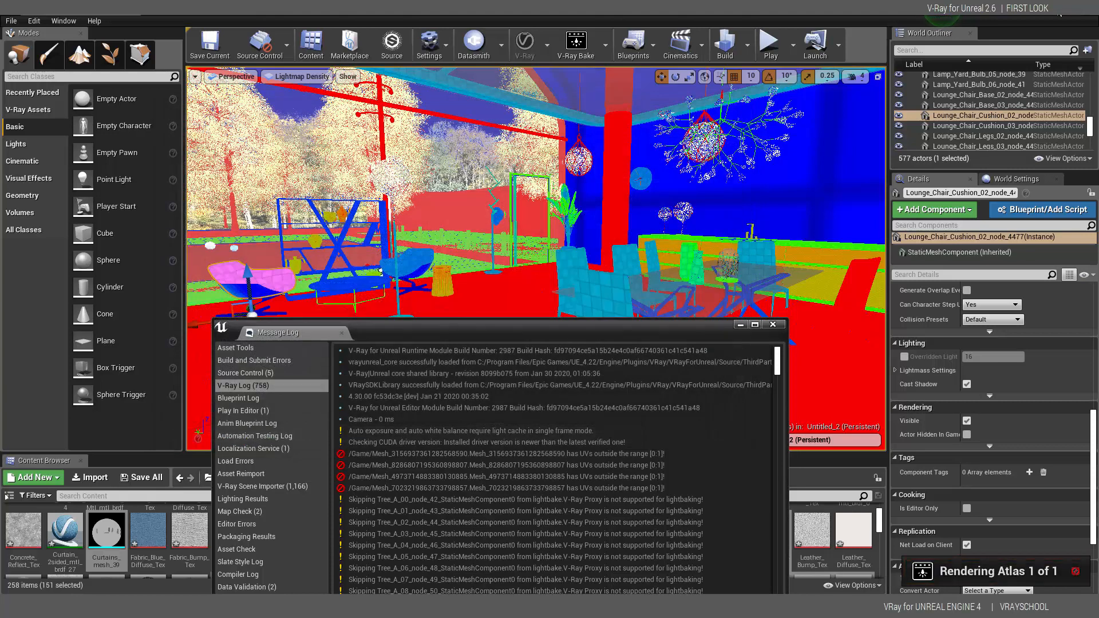
{"action": "left_click", "coordinate": [773, 324]}
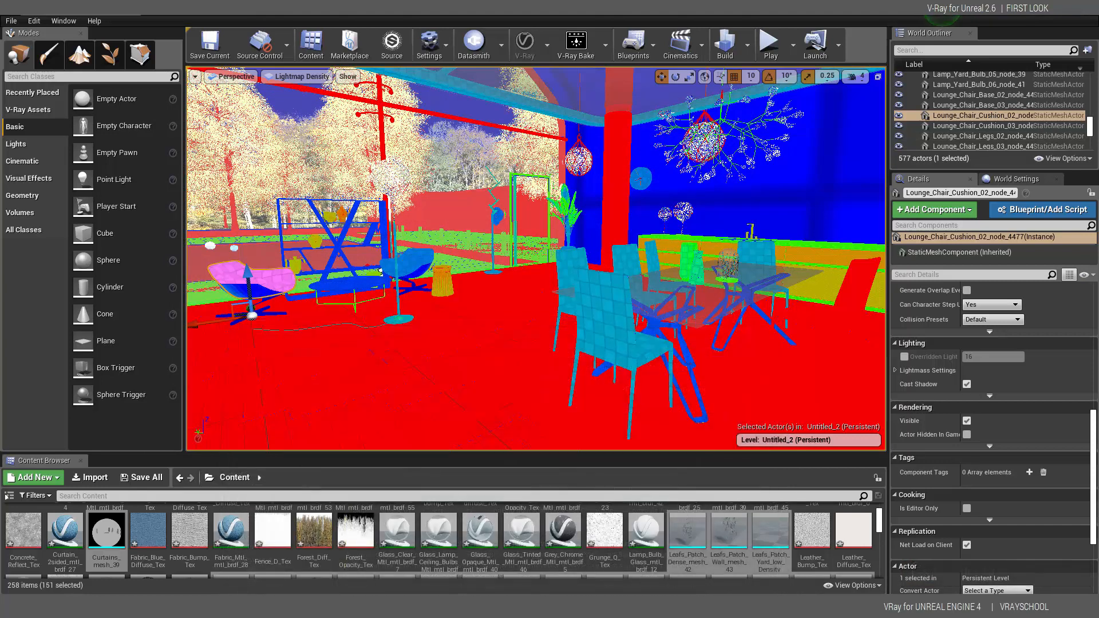
Leave the current project without saving its content and open the MyProject3 project
{"action": "key", "text": "ctrl+shift+s"}
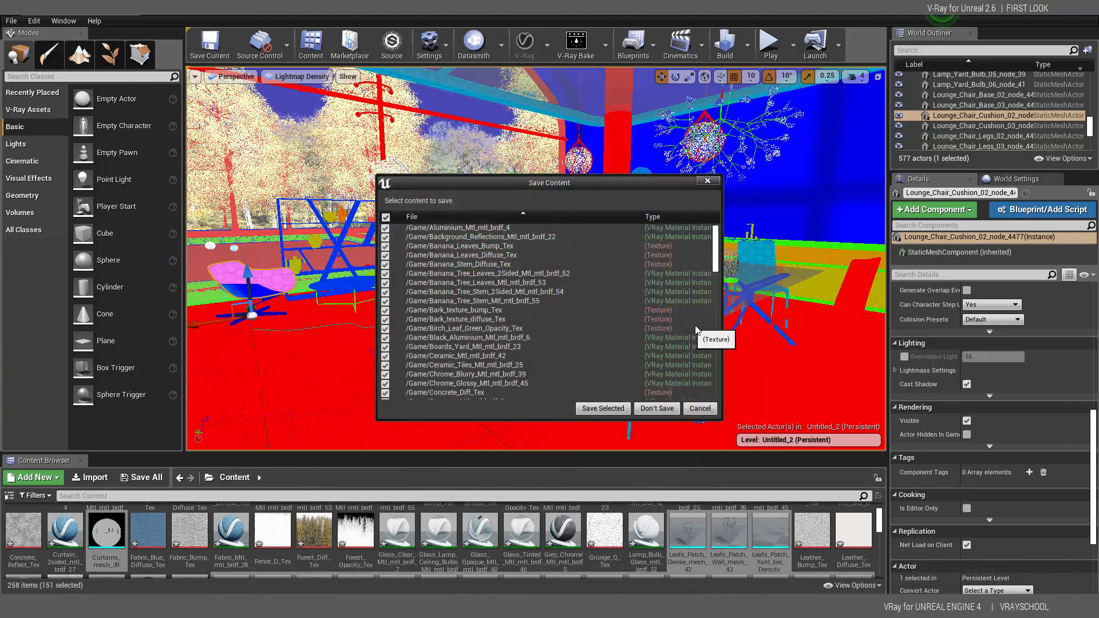
{"action": "left_click", "coordinate": [700, 408]}
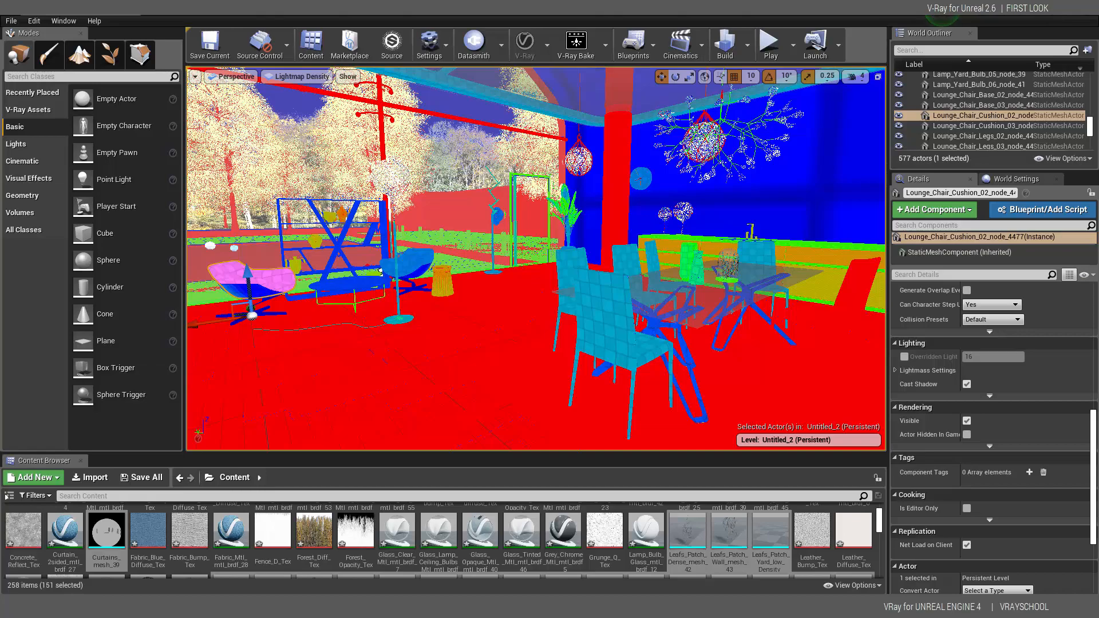
{"action": "key", "text": "ctrl+shift+s"}
{"action": "left_click", "coordinate": [657, 408]}
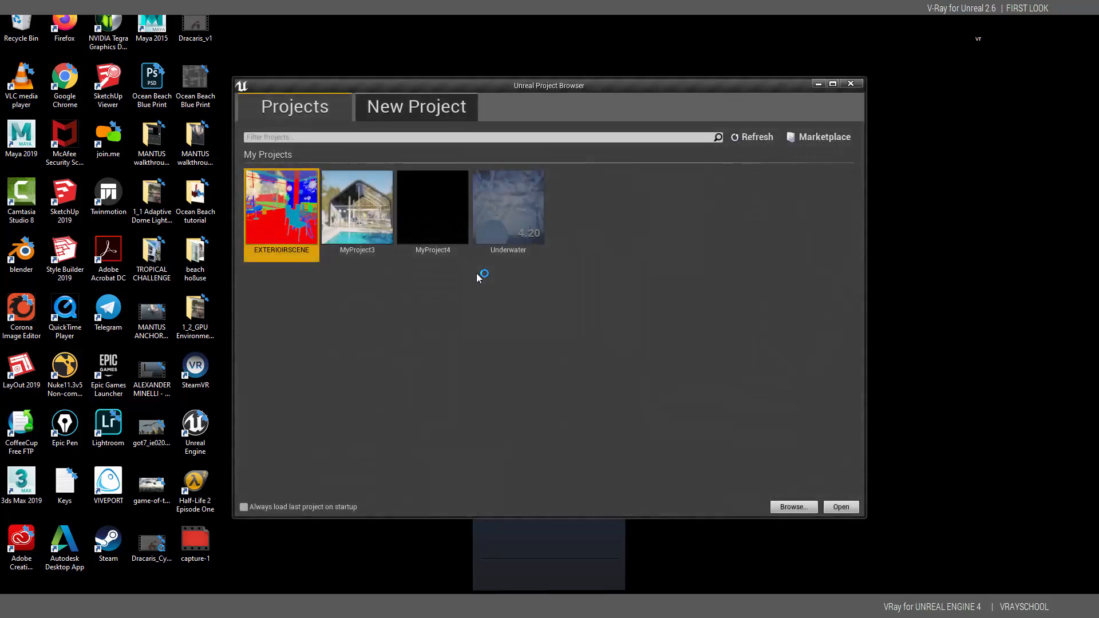
{"action": "double_click", "coordinate": [358, 205]}
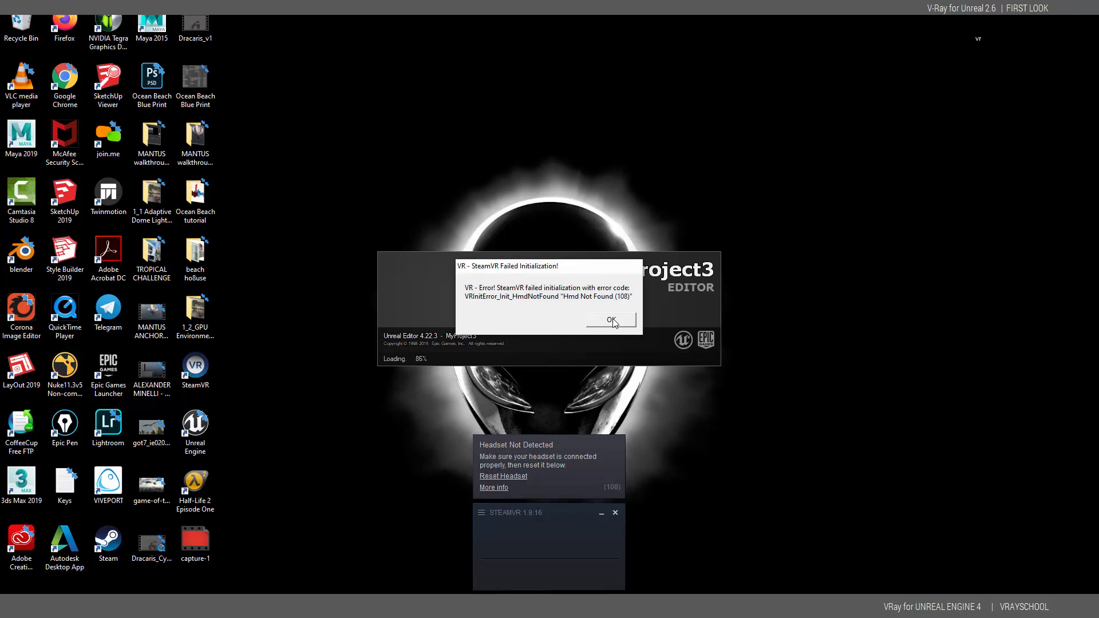
Dismiss the SteamVR initialization error and open the Exterior level from the project's content
{"action": "left_click", "coordinate": [612, 320]}
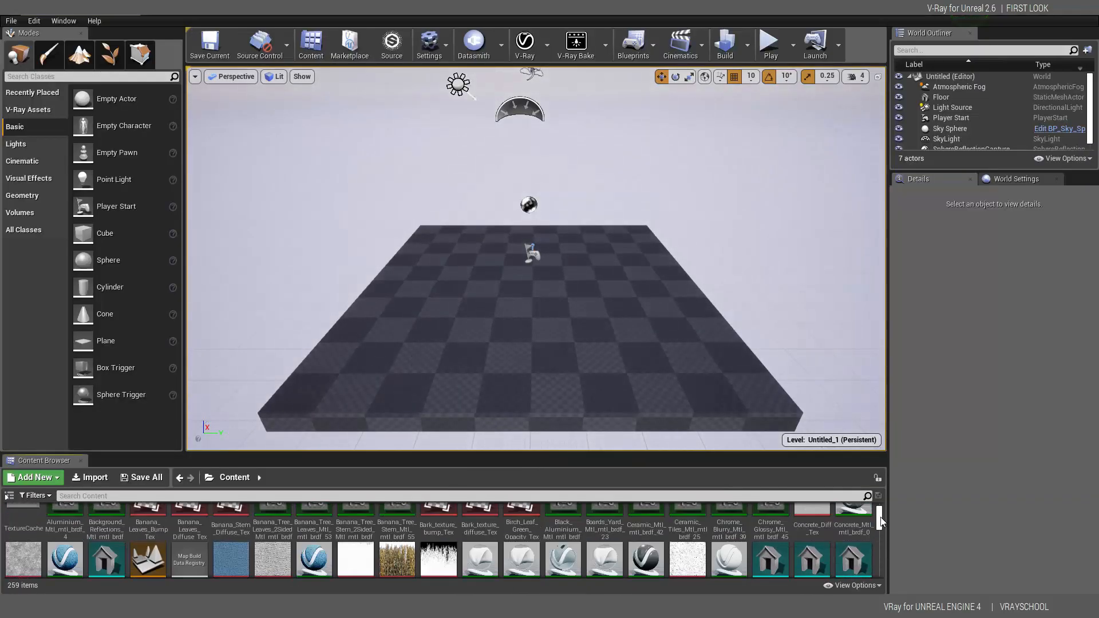
{"action": "double_click", "coordinate": [153, 566]}
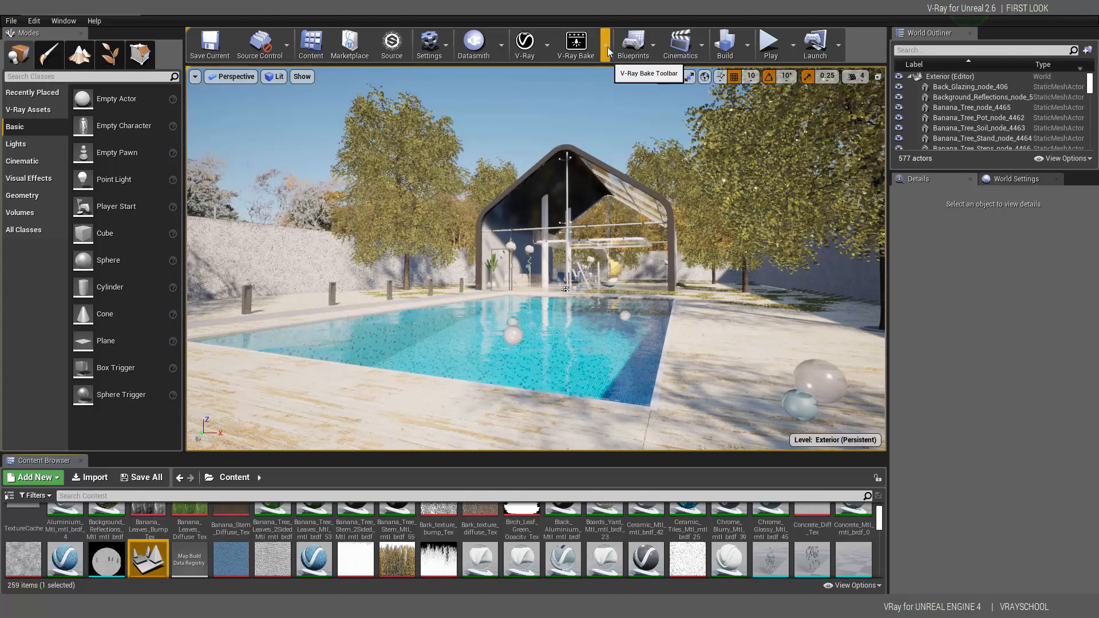
Show the scene in Lighting Only view mode and examine the baked shadows inside the house and around the dining chairs
{"action": "left_click", "coordinate": [276, 76]}
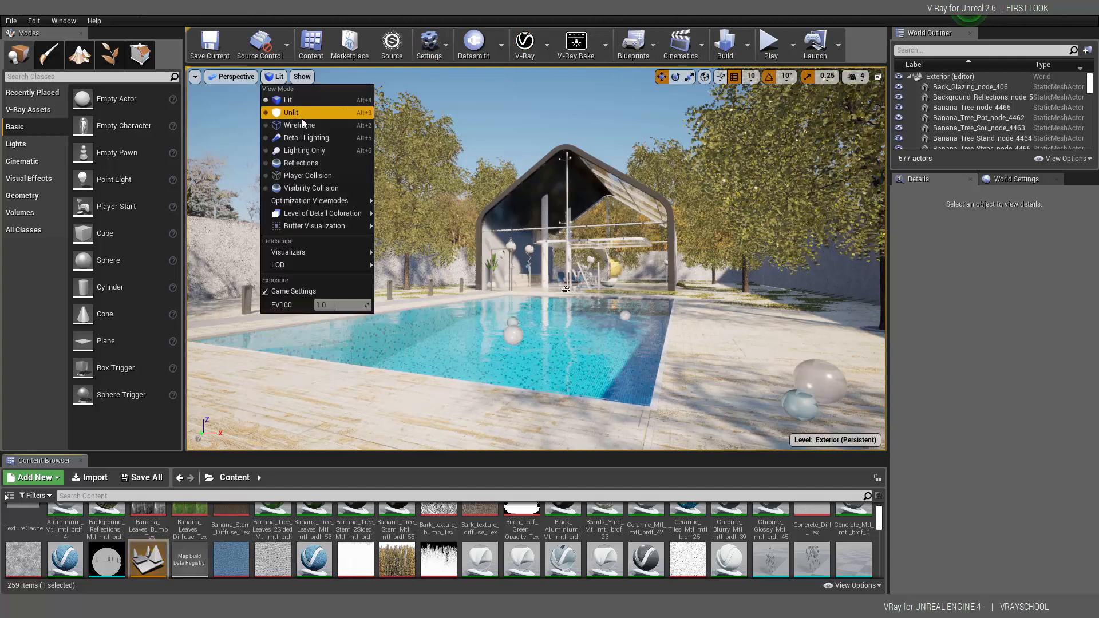
{"action": "left_click", "coordinate": [329, 150]}
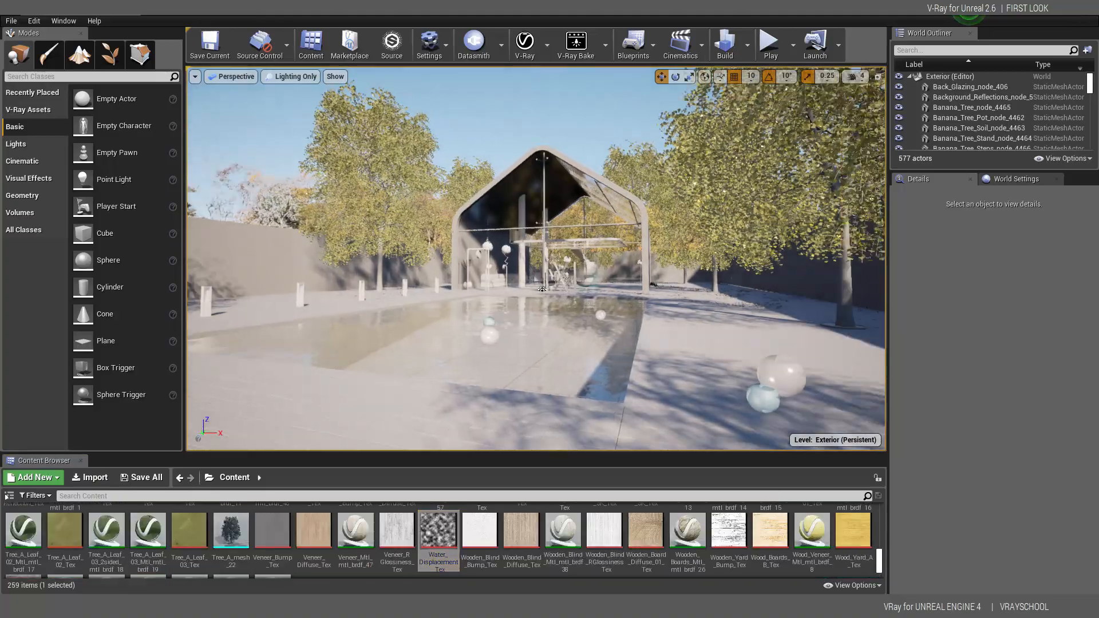
{"action": "left_click_drag", "start_coordinate": [585, 298], "coordinate": [687, 252]}
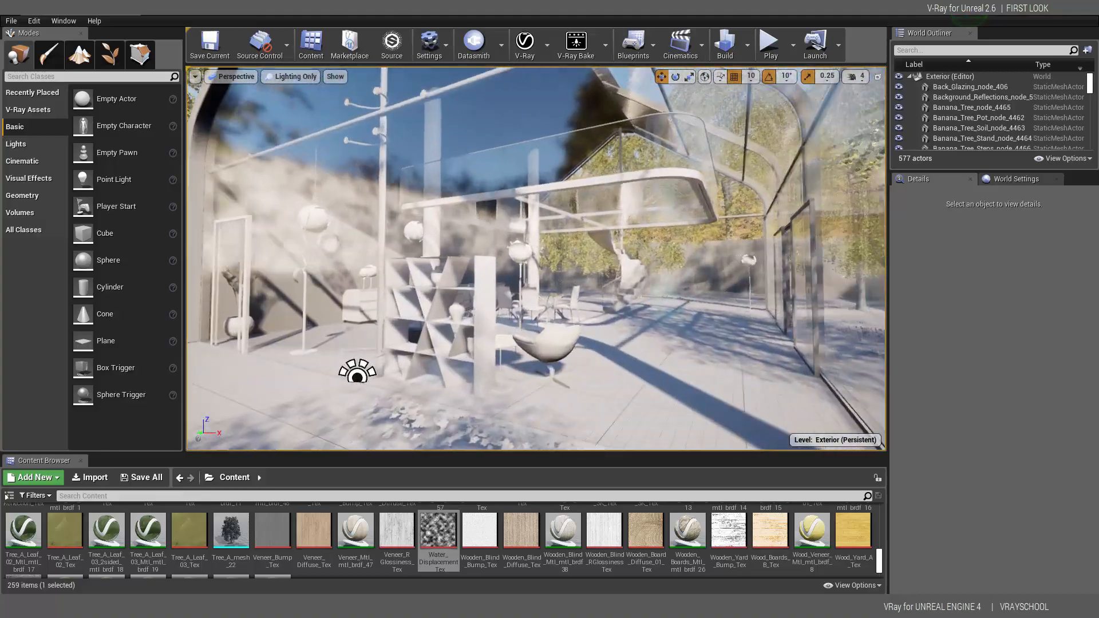
{"action": "right_click_drag", "start_coordinate": [536, 258], "coordinate": [653, 258]}
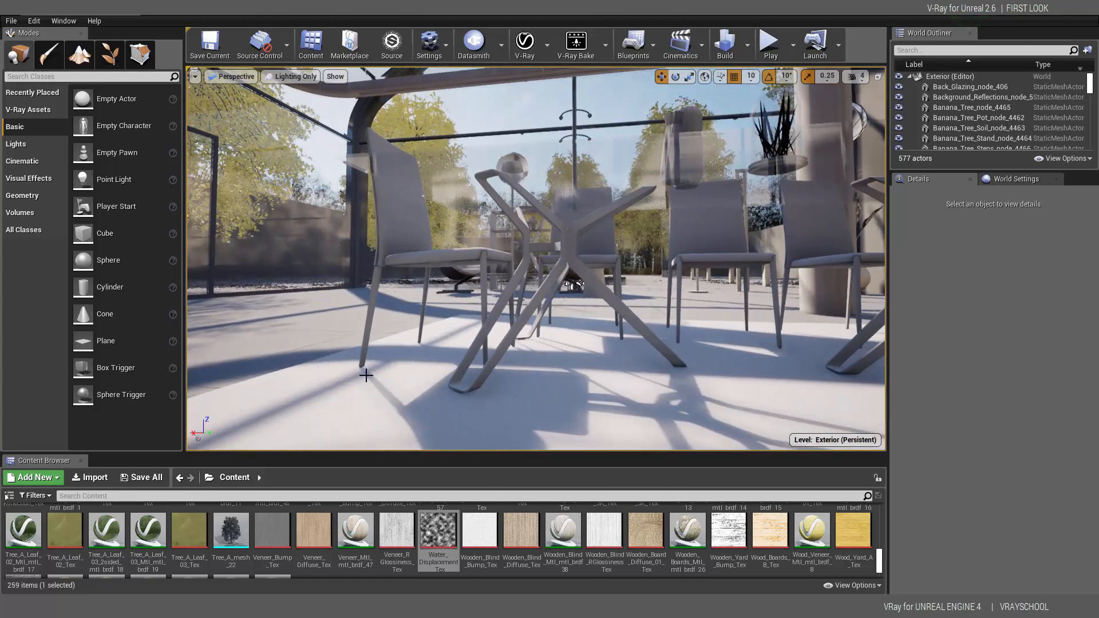
{"action": "right_click_drag", "start_coordinate": [698, 399], "coordinate": [738, 400]}
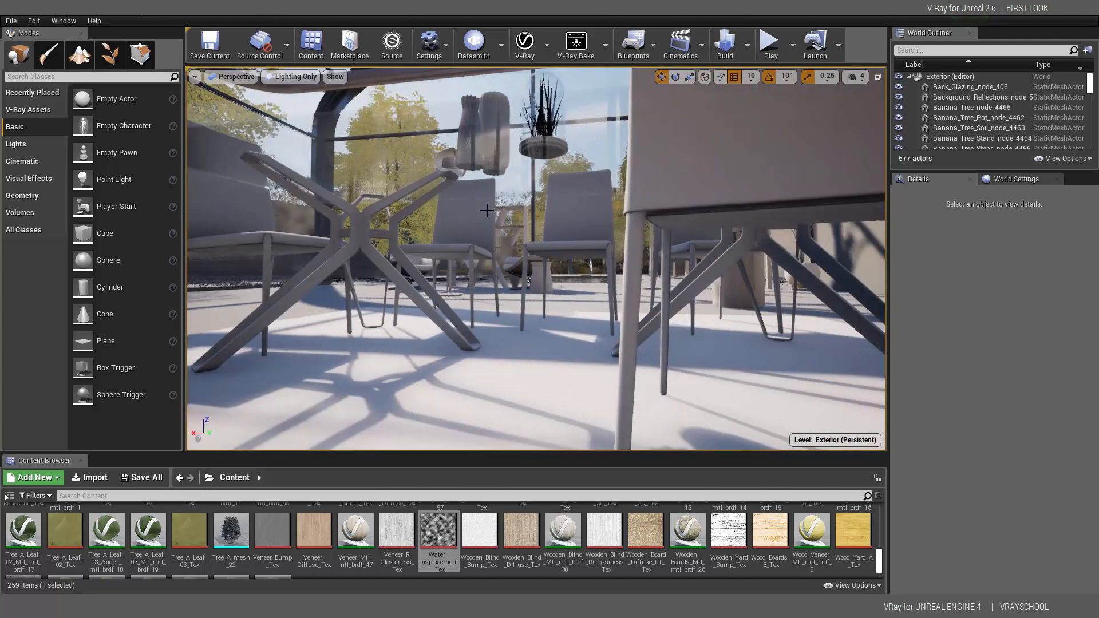
Return the viewport to Lit view mode and frame the house and pool from an elevated exterior viewpoint
{"action": "left_click", "coordinate": [288, 79]}
{"action": "left_click", "coordinate": [295, 98]}
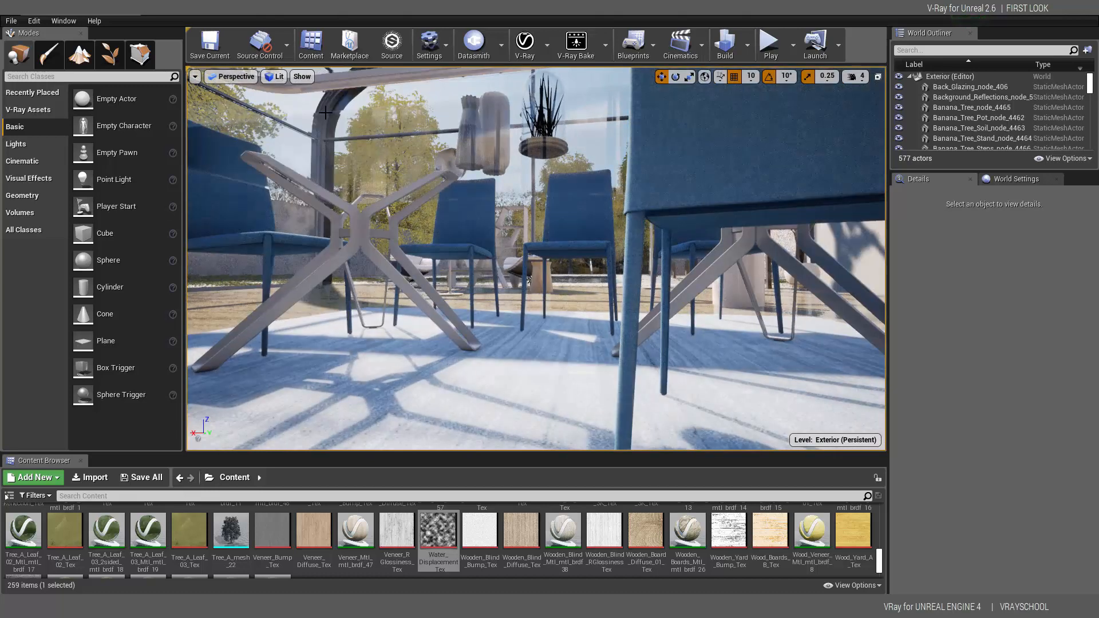
{"action": "right_click_drag", "start_coordinate": [529, 279], "coordinate": [677, 382]}
{"action": "right_click_drag", "start_coordinate": [609, 295], "coordinate": [670, 430]}
{"action": "left_click_drag", "start_coordinate": [670, 429], "coordinate": [621, 283], "text": "alt"}
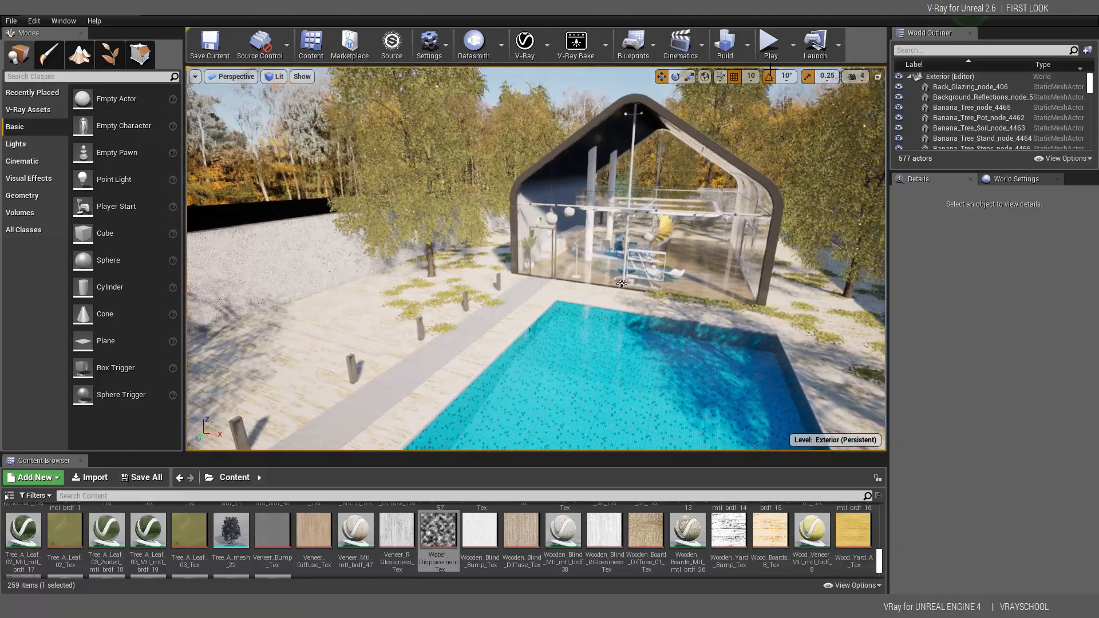
Play the level in the editor and move from the pool into the house, past the kitchen counter towards the dining area and yellow staircase
{"action": "left_click", "coordinate": [769, 43]}
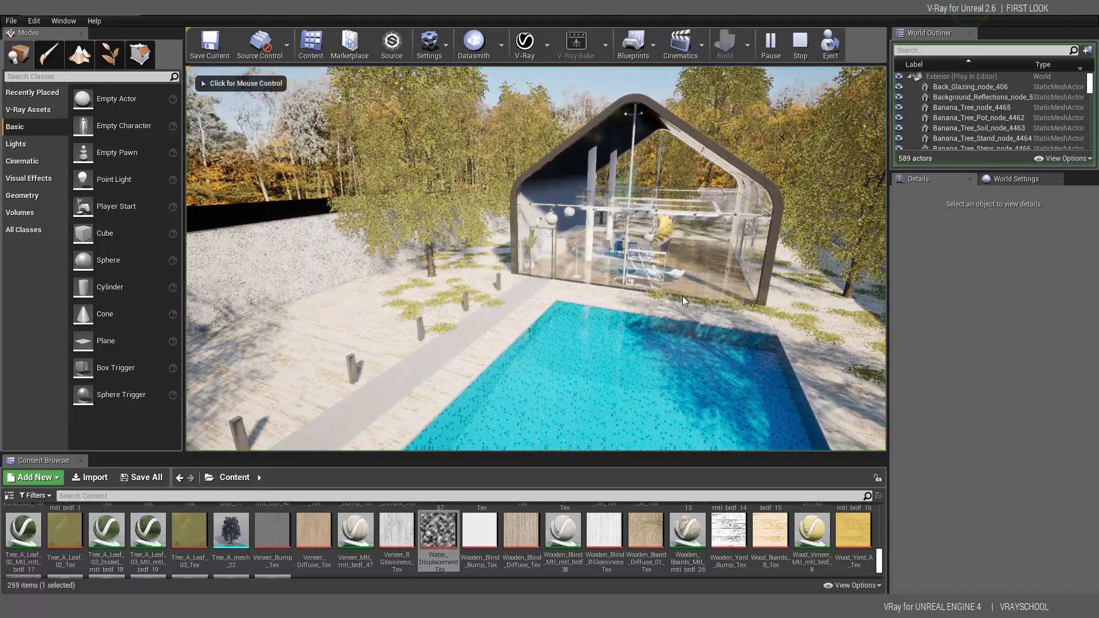
{"action": "left_click", "coordinate": [684, 300]}
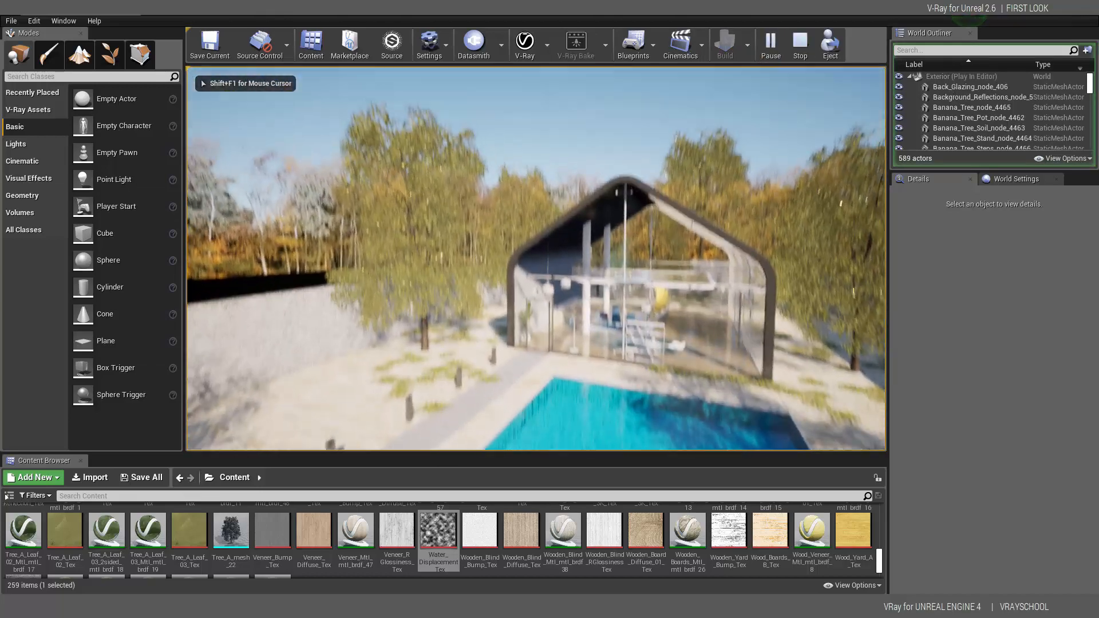
{"action": "key", "text": "w"}
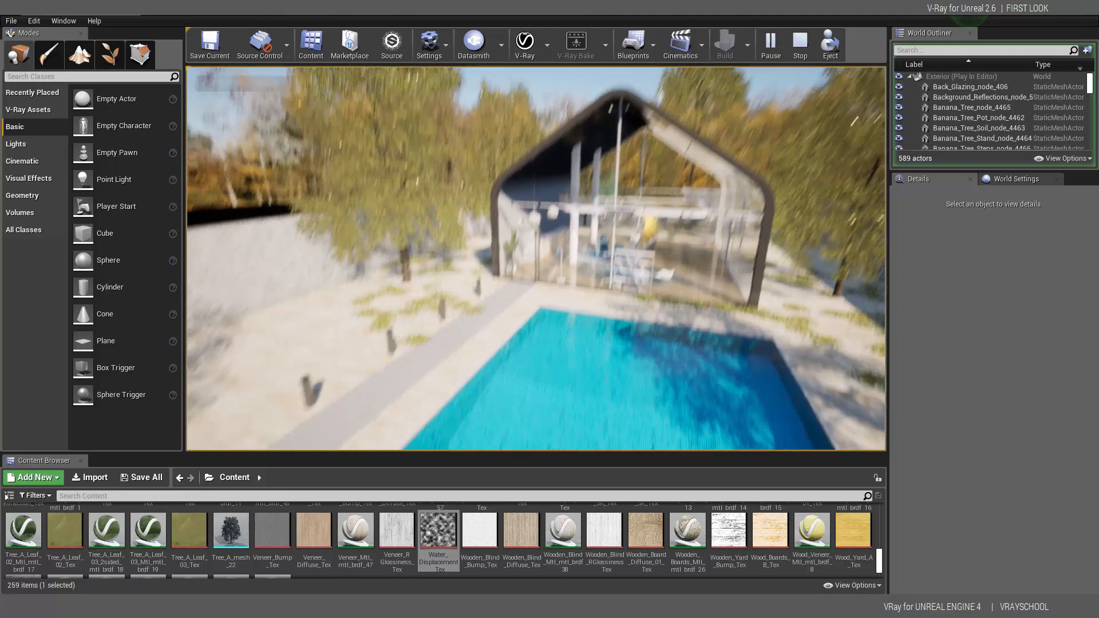
{"action": "key", "text": "w"}
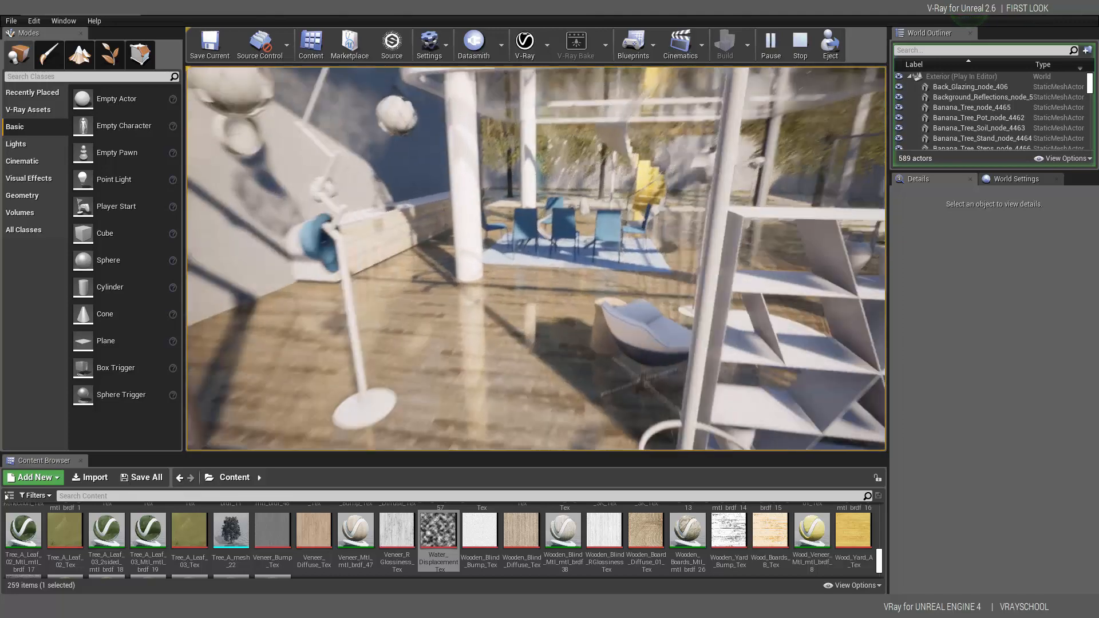
{"action": "key", "text": "w"}
{"action": "key", "text": "w"}
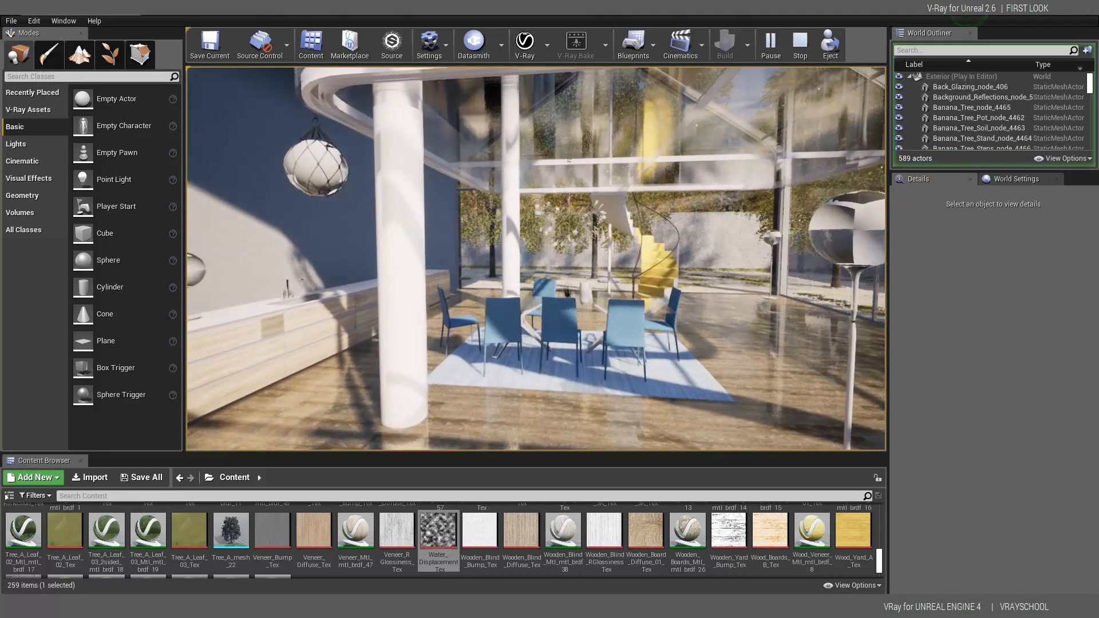
{"action": "key", "text": "a"}
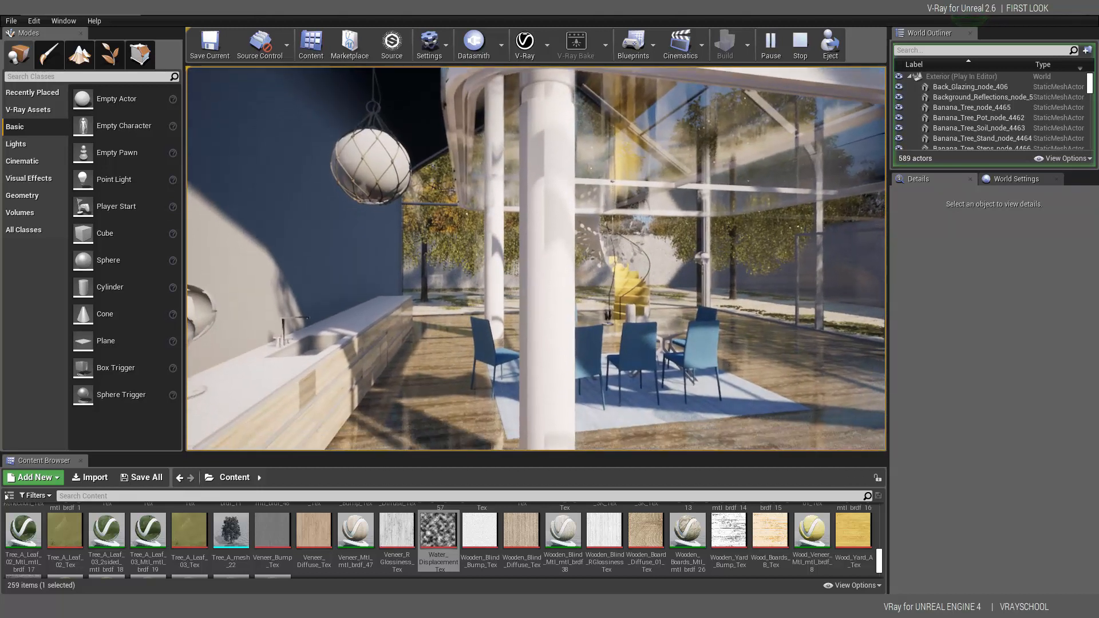
{"action": "key", "text": "w"}
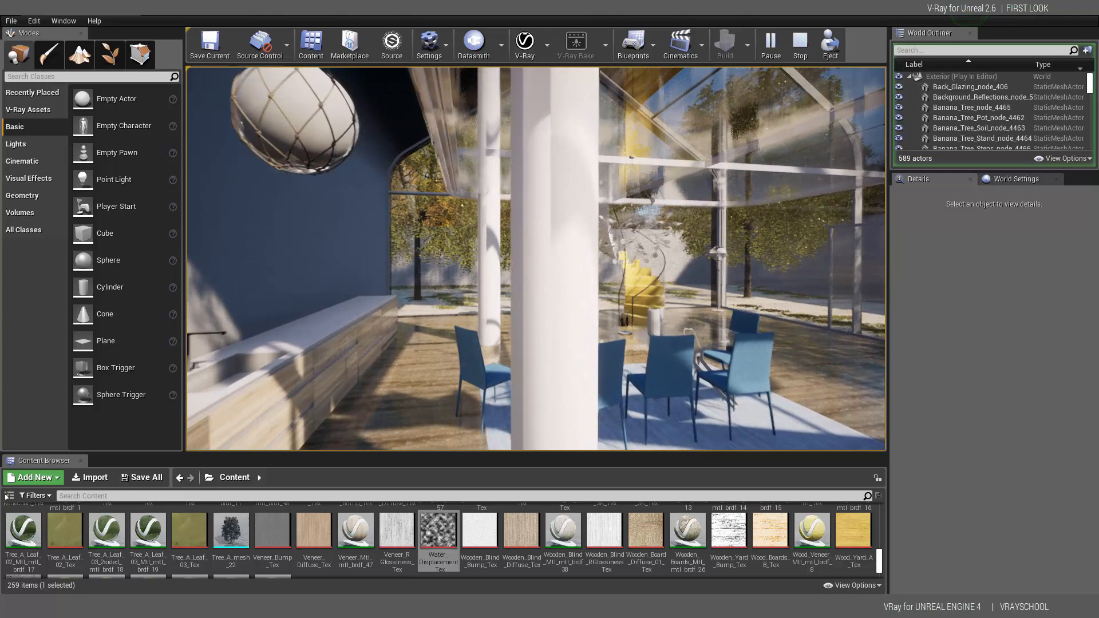
{"action": "key", "text": "d"}
{"action": "key", "text": "w"}
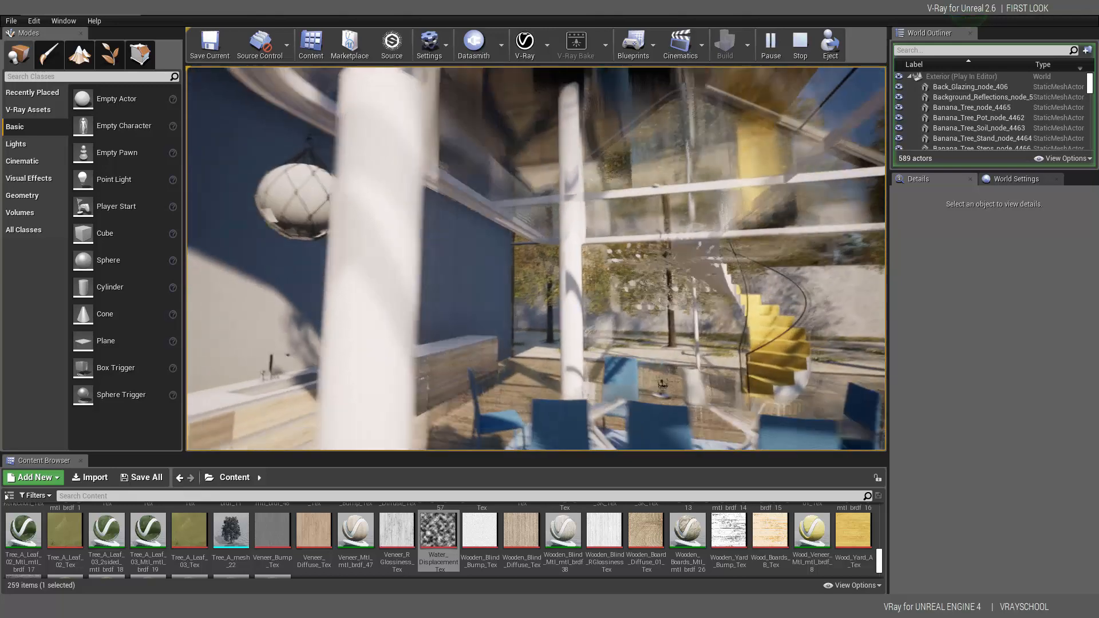
{"action": "key", "text": "d"}
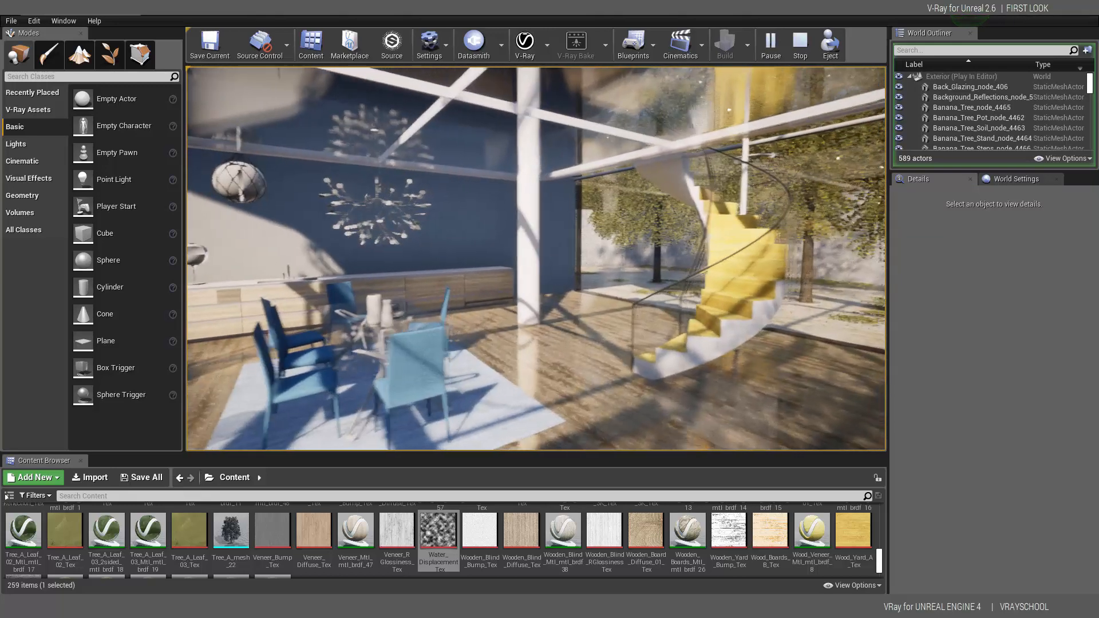